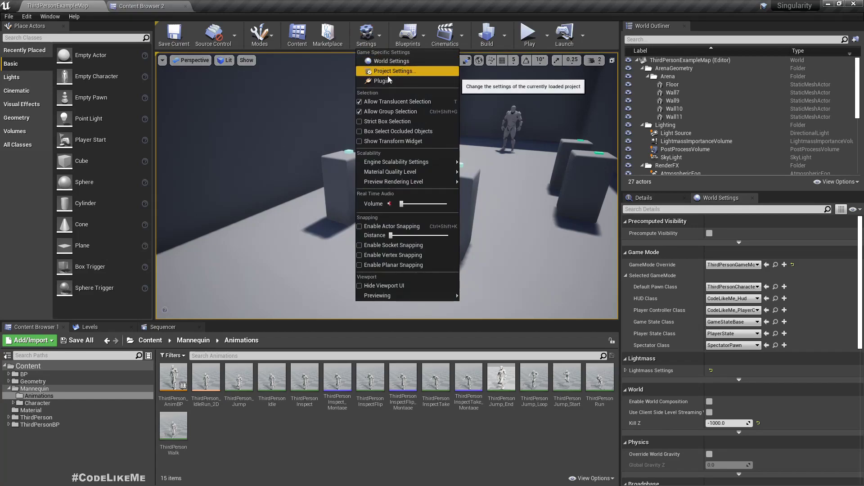
Open Project Settings and show the Engine - Input section
{"action": "left_click", "coordinate": [390, 77]}
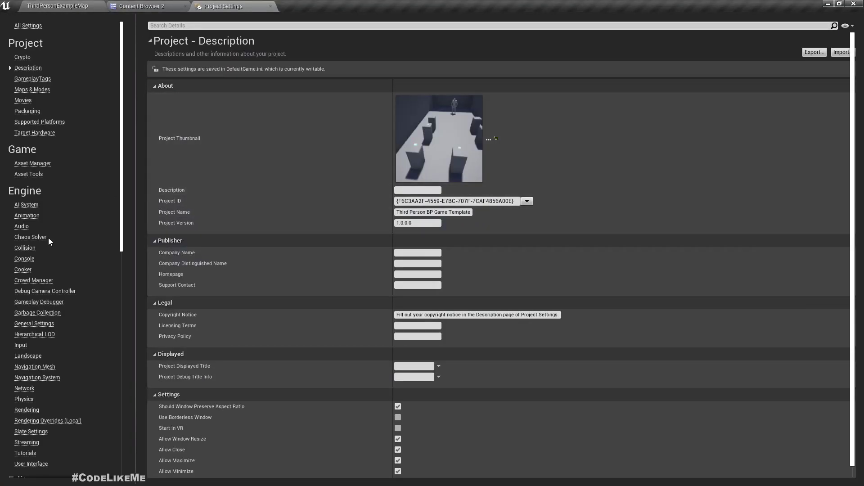
{"action": "scroll", "coordinate": [48, 238], "scroll_direction": "down", "scroll_amount": 2}
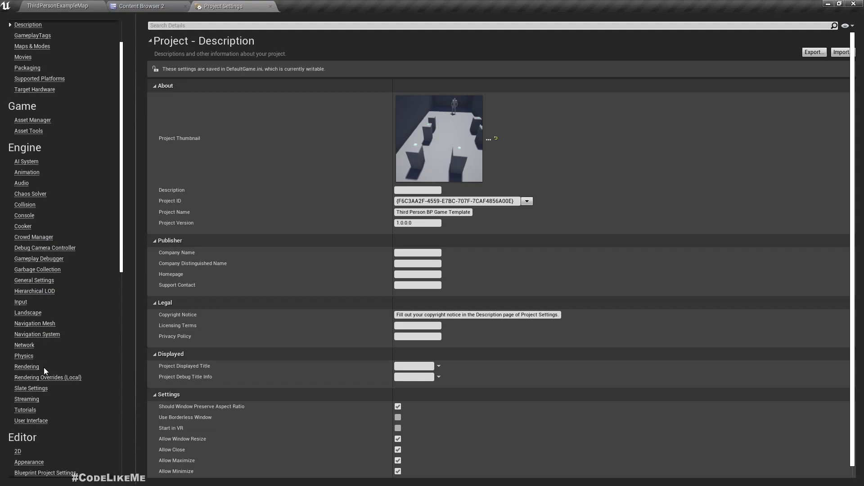
{"action": "scroll", "coordinate": [44, 360], "scroll_direction": "down", "scroll_amount": 1}
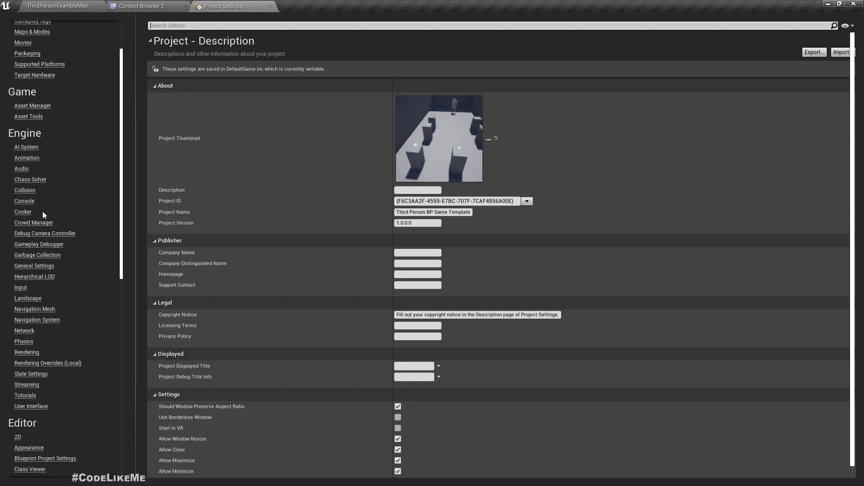
{"action": "left_click", "coordinate": [32, 288]}
Collapse the Interact, Thoughts and Turn mappings and expand Axis Mappings to show MoveForward's keys
{"action": "left_click", "coordinate": [159, 137]}
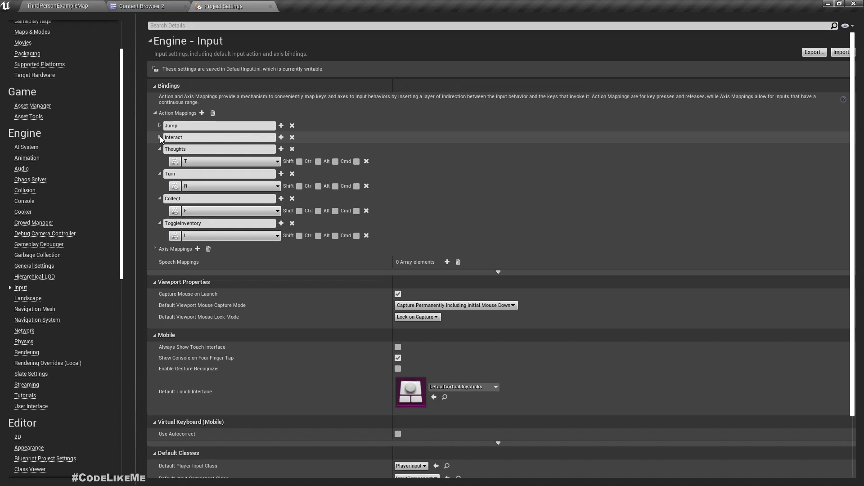
{"action": "left_click", "coordinate": [159, 149]}
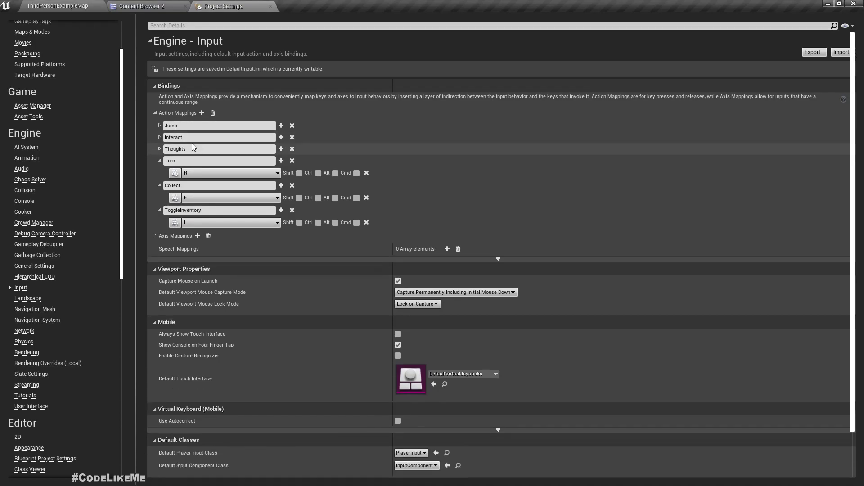
{"action": "left_click", "coordinate": [159, 161]}
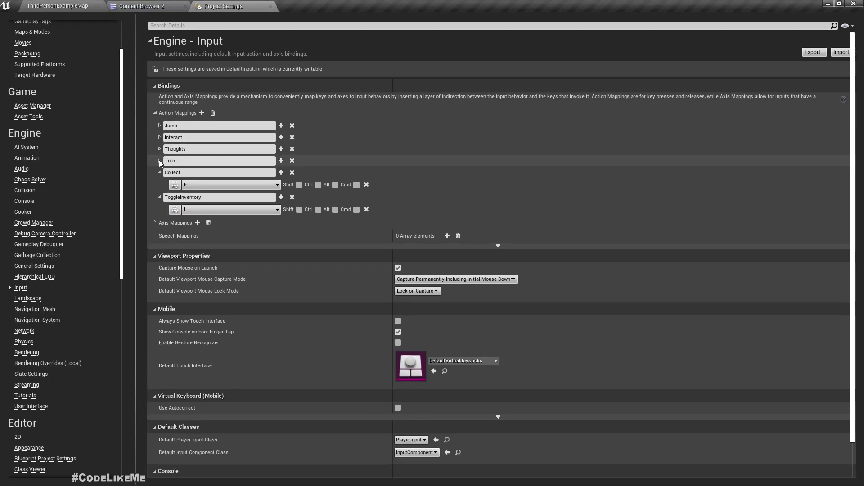
{"action": "left_click", "coordinate": [156, 223]}
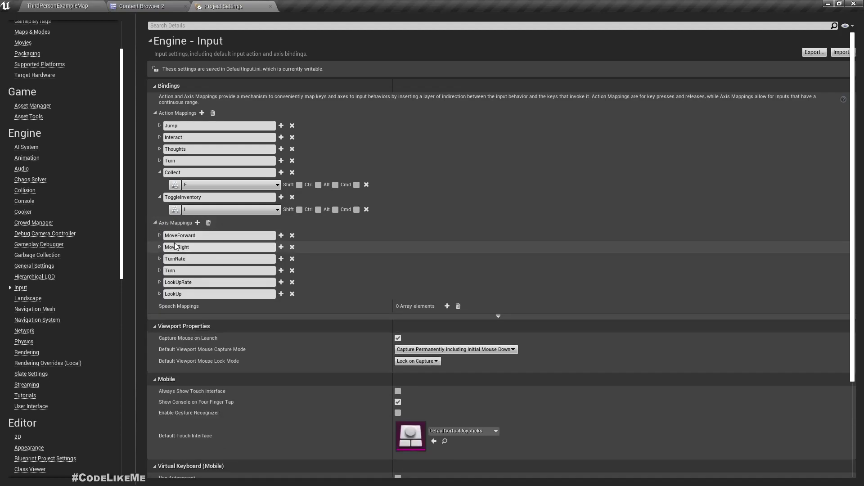
{"action": "left_click", "coordinate": [159, 235]}
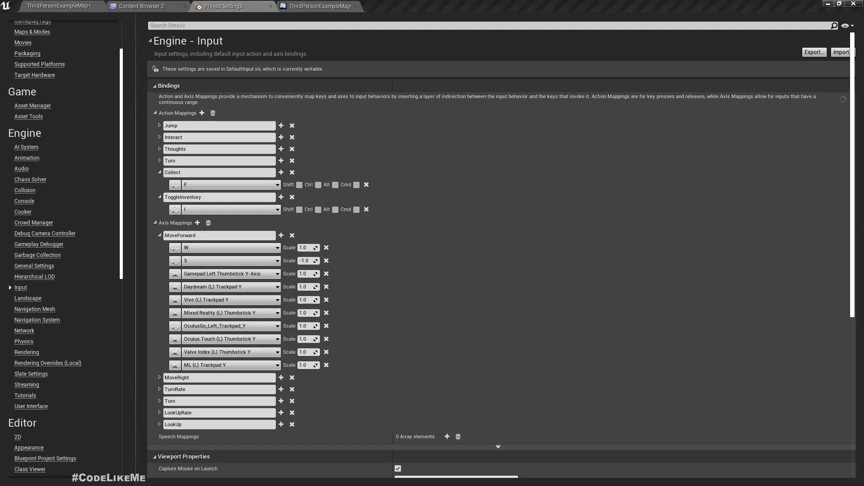
Re-expand MoveForward, run a quick play test, then return to its W 1.0 / S -1.0 bindings
{"action": "left_click", "coordinate": [160, 235]}
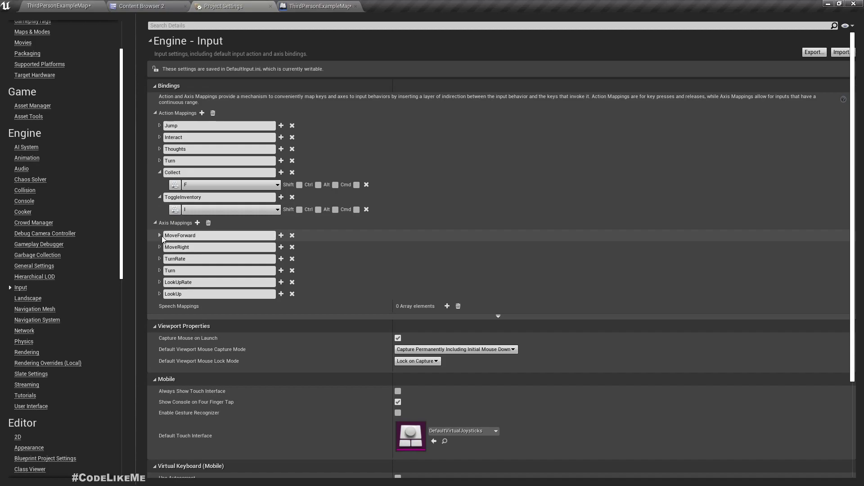
{"action": "left_click", "coordinate": [160, 235]}
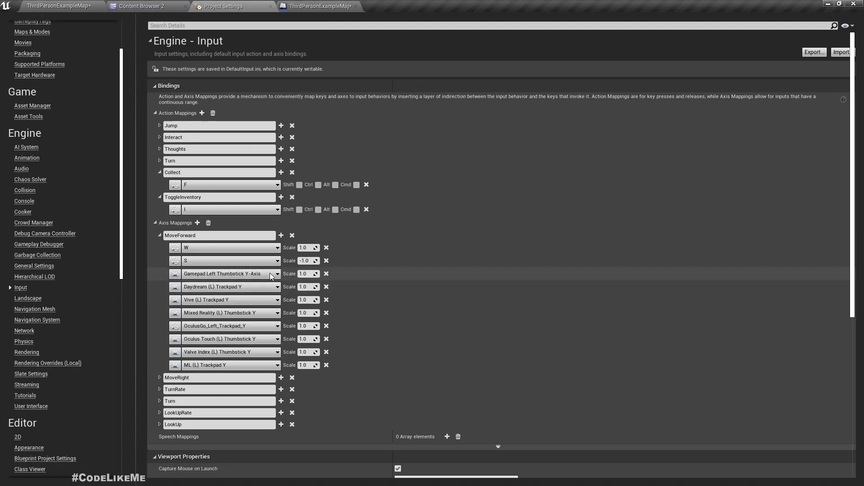
{"action": "left_click", "coordinate": [59, 5]}
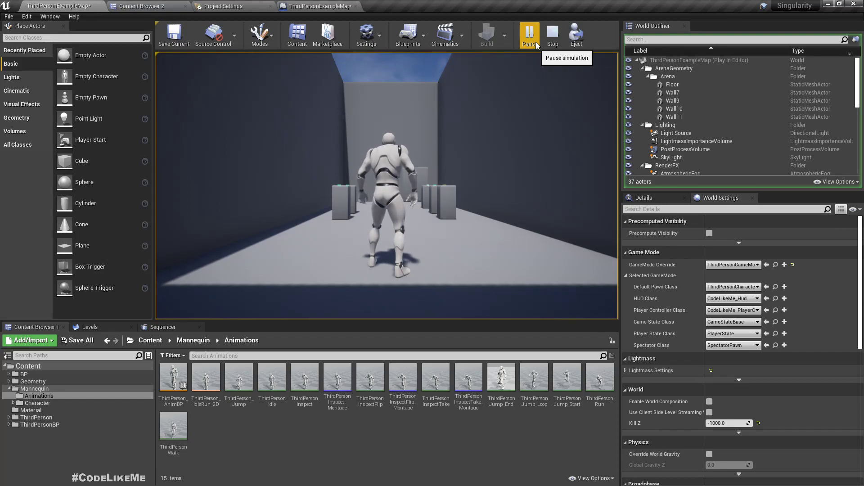
{"action": "key", "text": "Escape"}
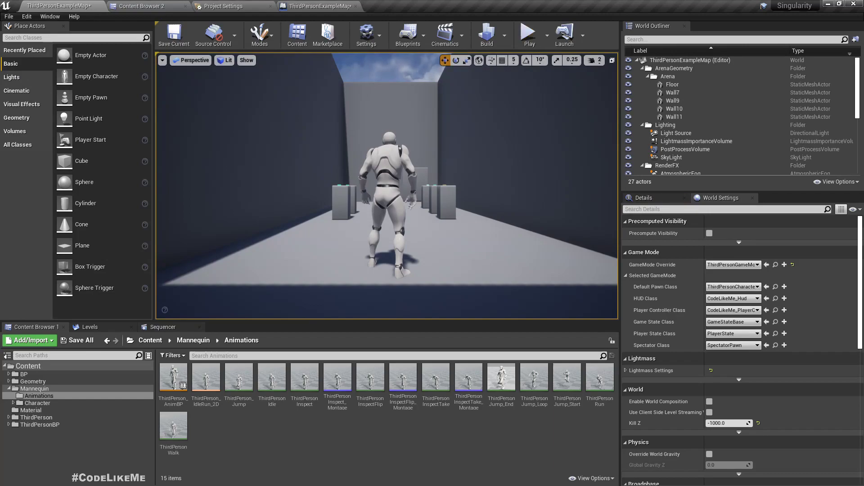
{"action": "left_click", "coordinate": [223, 7]}
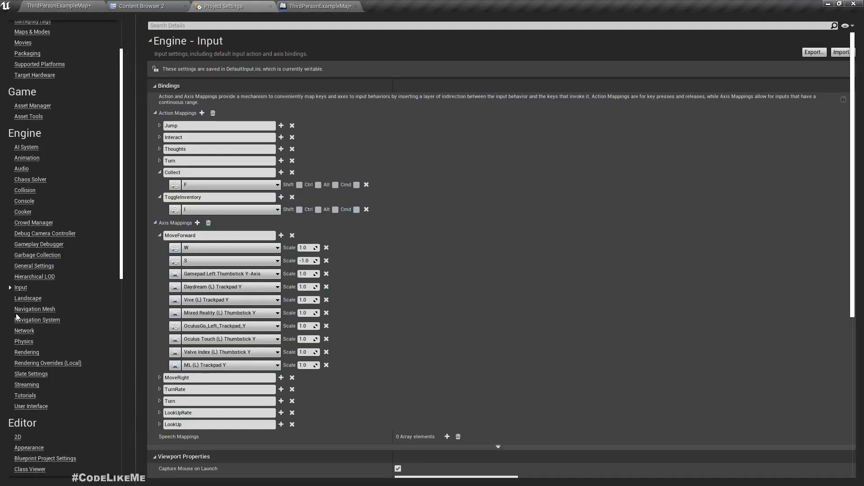
{"action": "scroll", "coordinate": [67, 333], "scroll_direction": "down", "scroll_amount": 9}
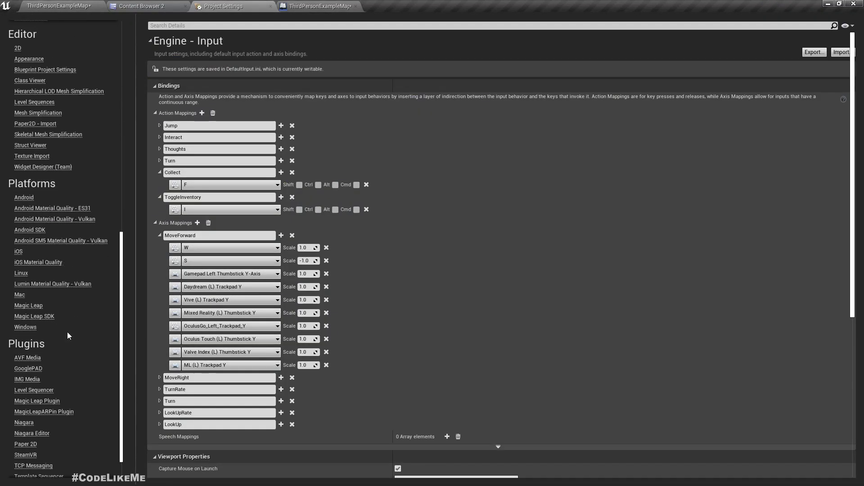
{"action": "scroll", "coordinate": [68, 336], "scroll_direction": "down", "scroll_amount": 3}
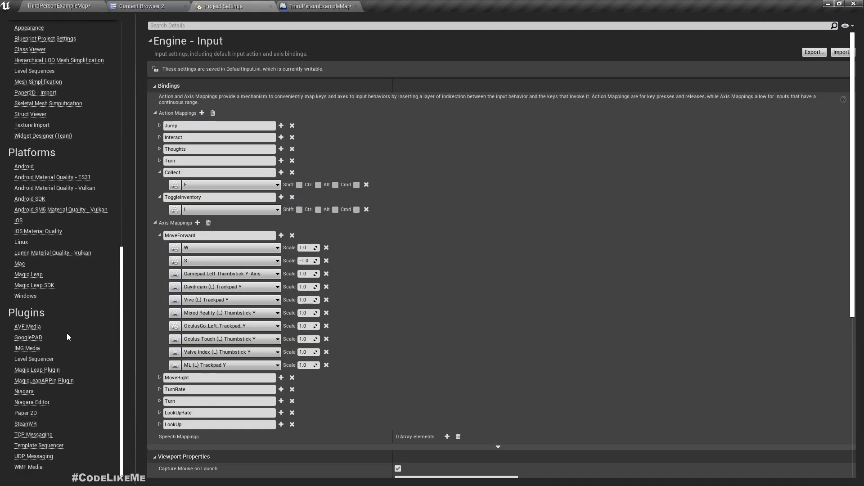
Find Windows RawInput under Built-In plugins by searching 'raw i' and tick Enabled
{"action": "left_click", "coordinate": [74, 5]}
{"action": "left_click", "coordinate": [366, 35]}
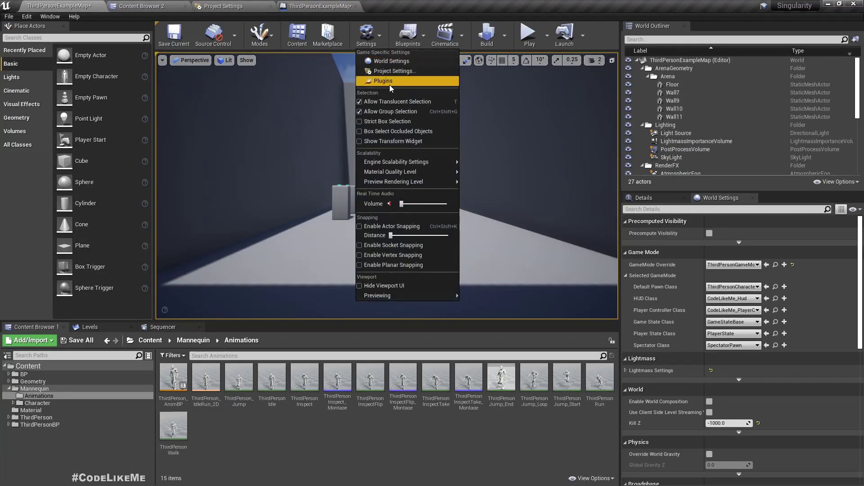
{"action": "left_click", "coordinate": [383, 81]}
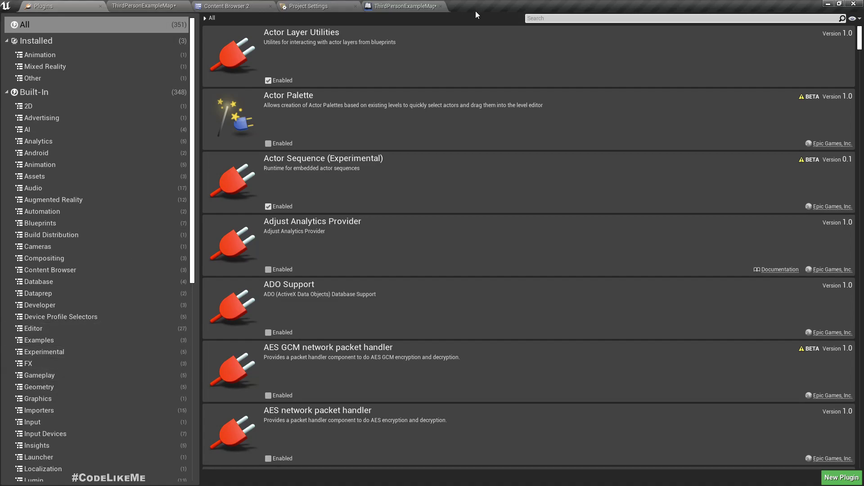
{"action": "left_click", "coordinate": [74, 93]}
{"action": "left_click", "coordinate": [556, 20]}
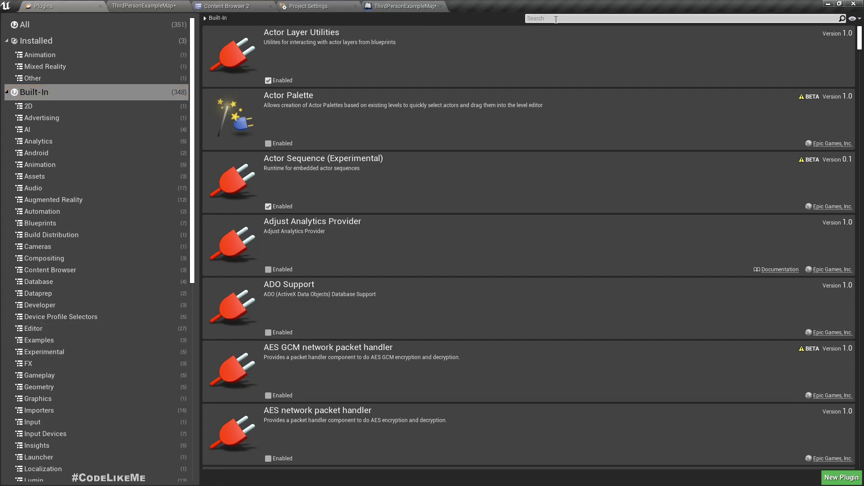
{"action": "type", "text": "raw inp"}
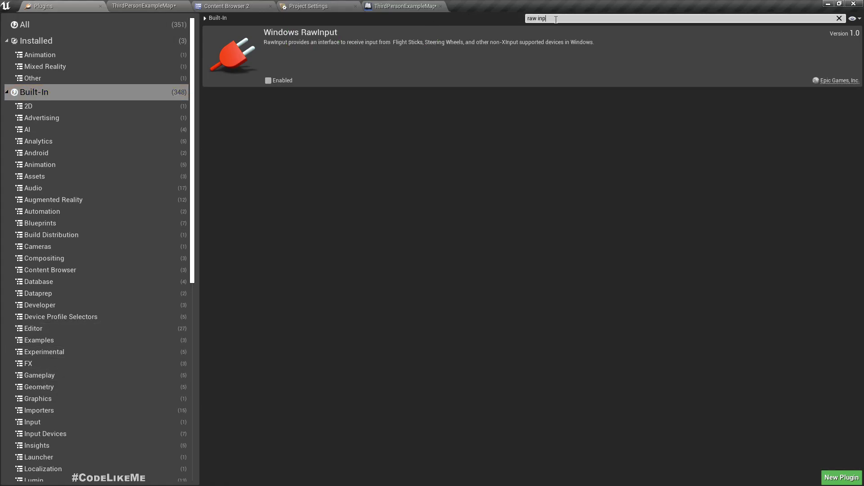
{"action": "left_click", "coordinate": [269, 81]}
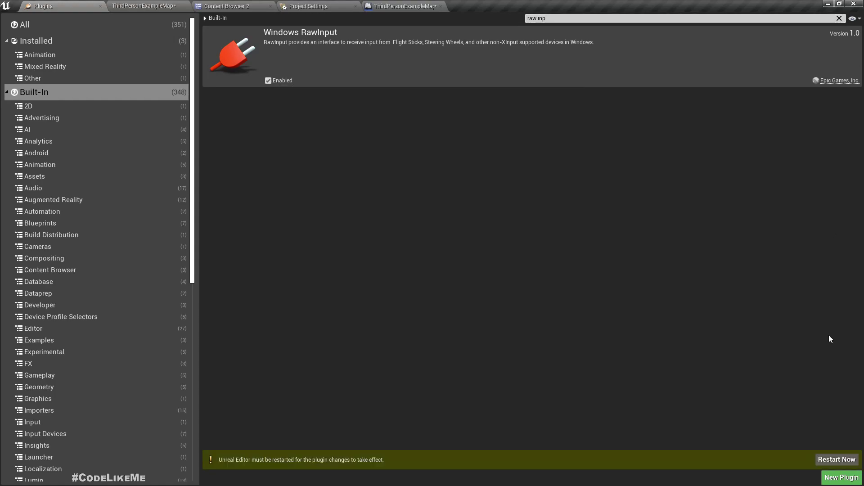
Restart the editor to apply RawInput, then run and stop a short play test of ThirdPersonExampleMap
{"action": "left_click", "coordinate": [838, 459]}
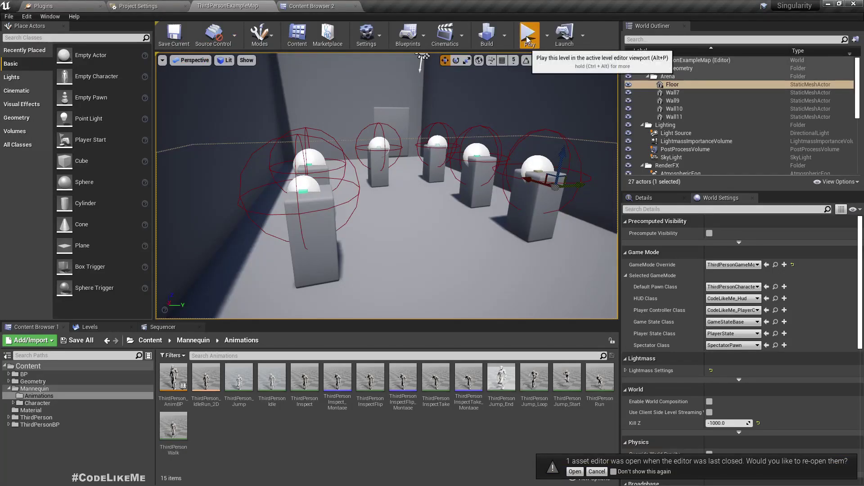
{"action": "left_click", "coordinate": [528, 39]}
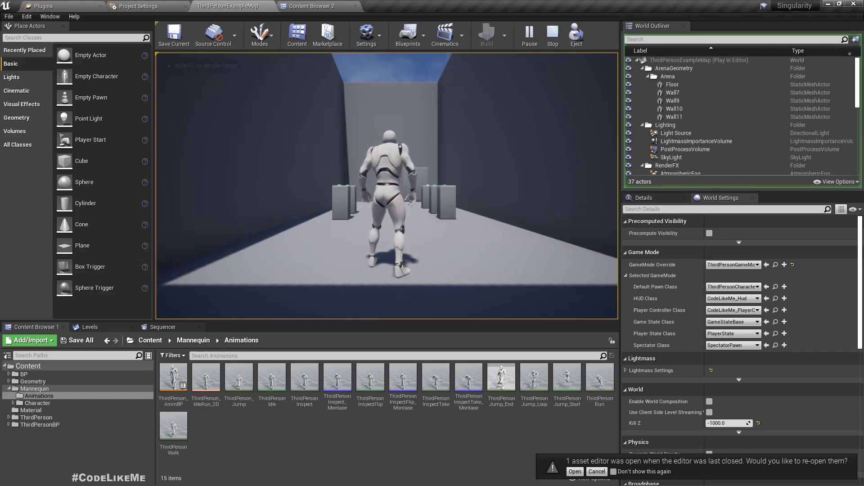
{"action": "key", "text": "Escape"}
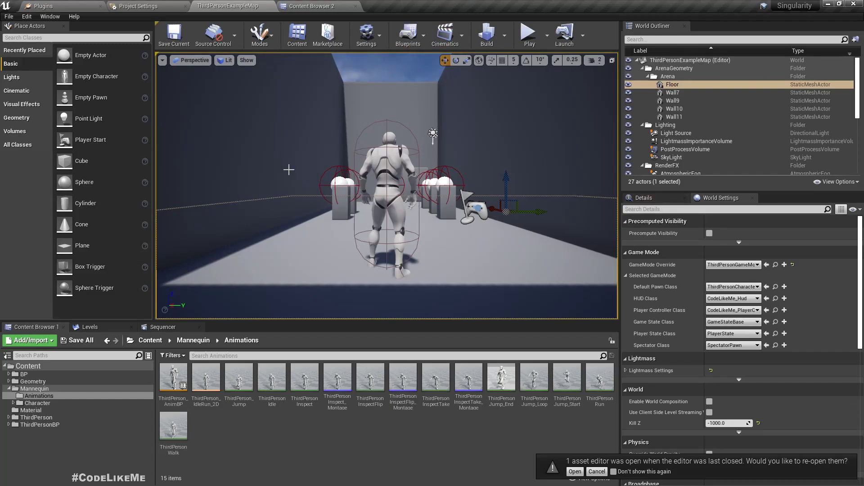
Add an Any Key event node to the level blueprint
{"action": "left_click", "coordinate": [408, 36]}
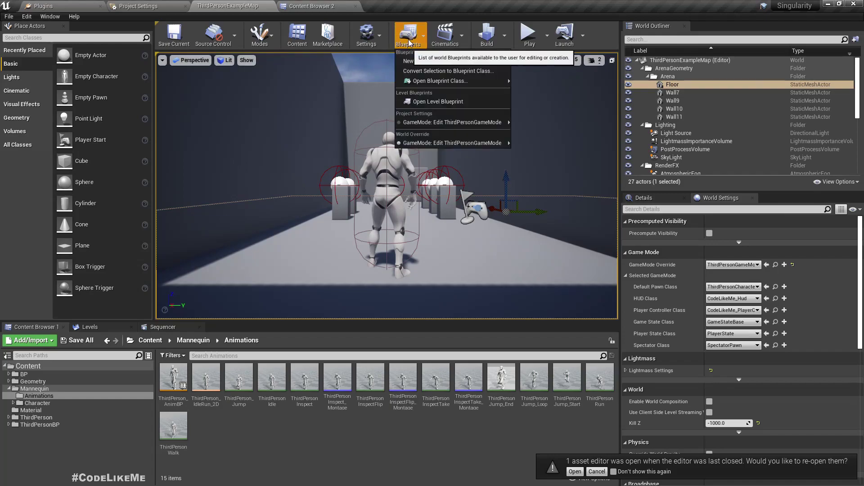
{"action": "left_click", "coordinate": [426, 104]}
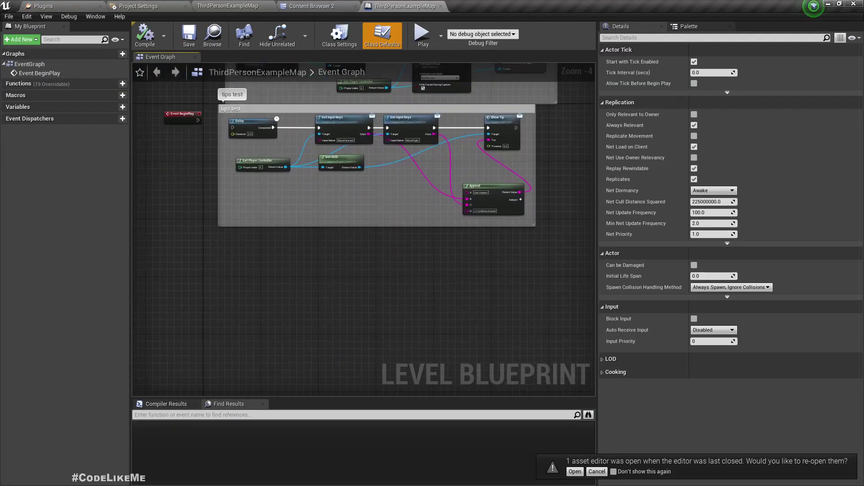
{"action": "right_click", "coordinate": [234, 323]}
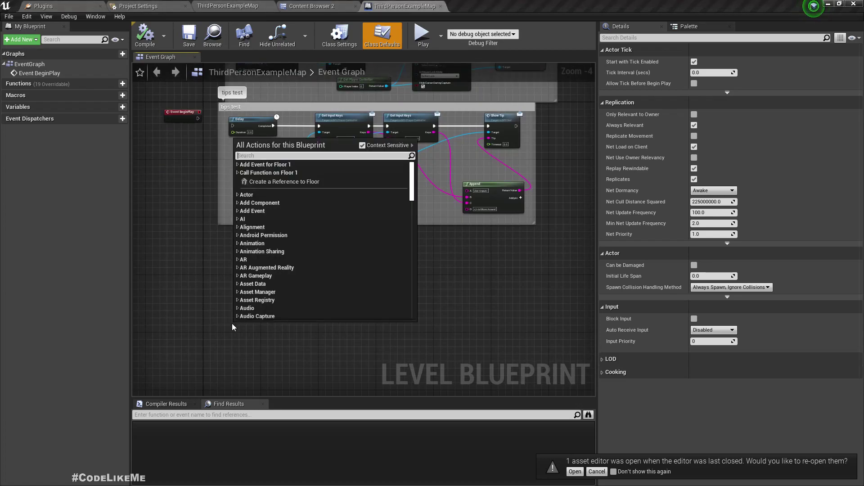
{"action": "type", "text": "any ke"}
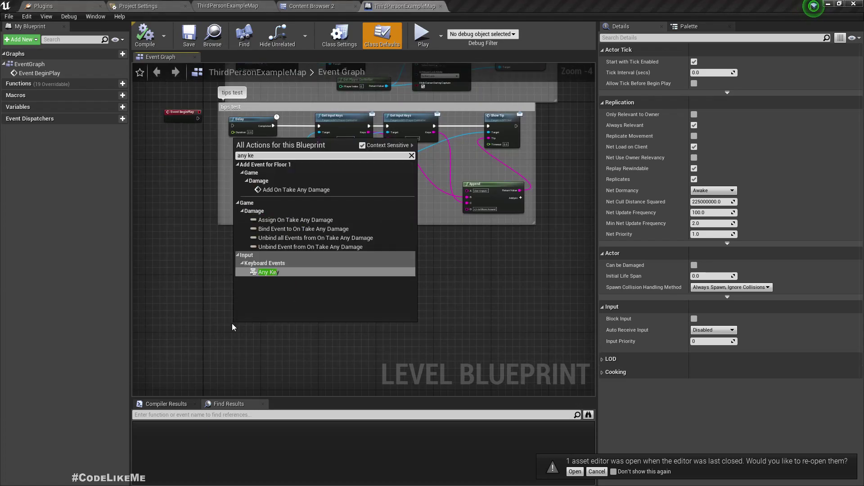
{"action": "key", "text": "Return"}
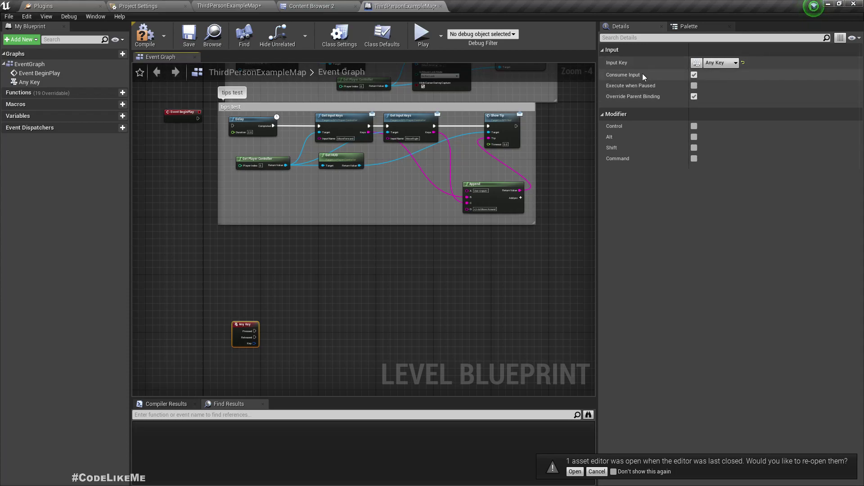
Turn off Consume Input on Any Key and attach a Print String node to its Pressed pin
{"action": "left_click", "coordinate": [695, 75]}
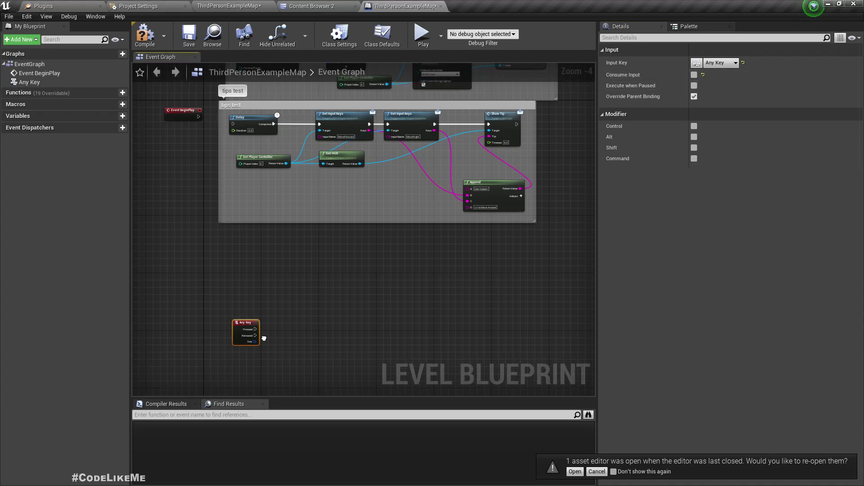
{"action": "scroll", "coordinate": [246, 272], "scroll_direction": "up", "scroll_amount": 4}
{"action": "left_click_drag", "start_coordinate": [230, 254], "coordinate": [379, 246]}
{"action": "type", "text": "print"}
{"action": "key", "text": "Return"}
Add Get Key Display Name from the Key pin and wire its output into Print String's In String
{"action": "right_click", "coordinate": [228, 279]}
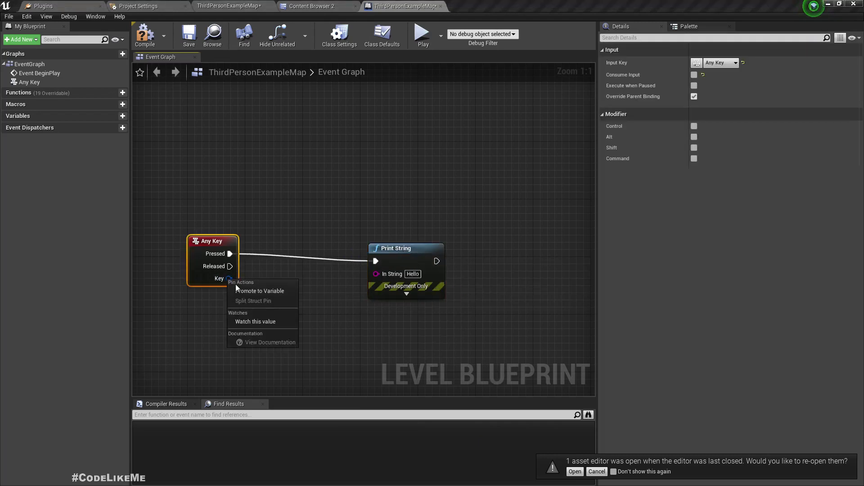
{"action": "left_click", "coordinate": [206, 318]}
{"action": "left_click_drag", "start_coordinate": [229, 279], "coordinate": [266, 301]}
{"action": "type", "text": "name"}
{"action": "key", "text": "Return"}
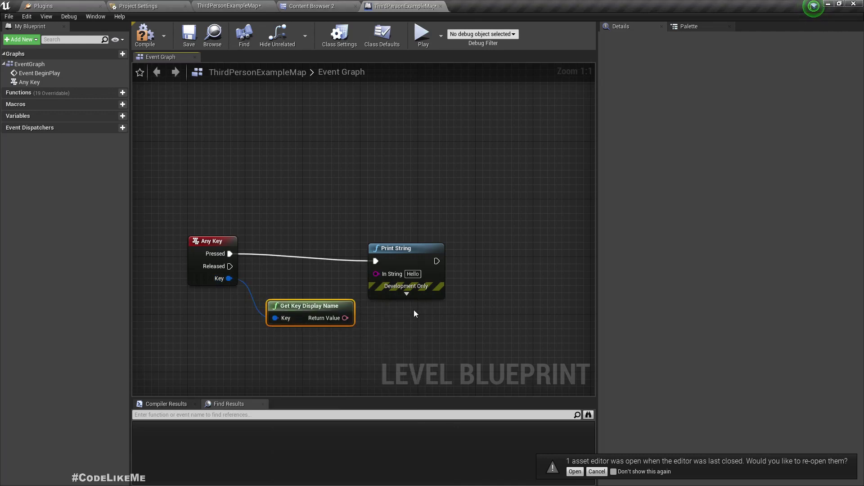
{"action": "left_click_drag", "start_coordinate": [405, 263], "coordinate": [447, 256]}
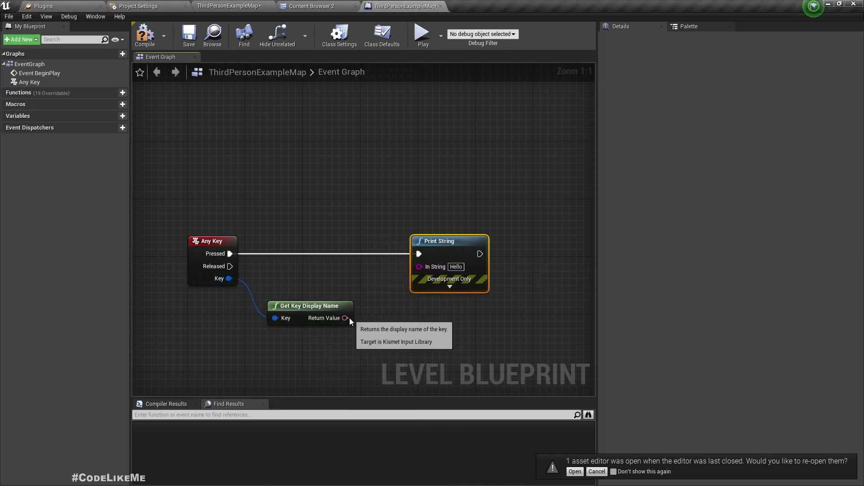
{"action": "left_click_drag", "start_coordinate": [349, 318], "coordinate": [419, 266]}
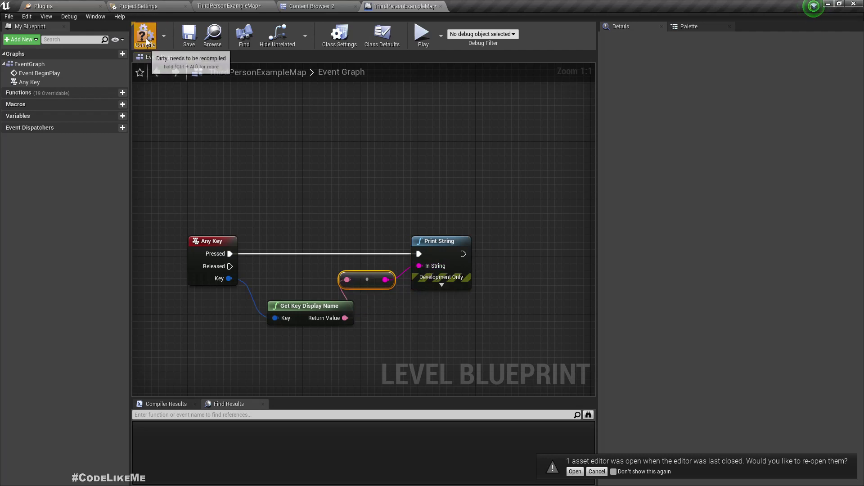
Play the level full screen, walk with W, A, S, D to see printed key names, then stop
{"action": "left_click", "coordinate": [223, 5]}
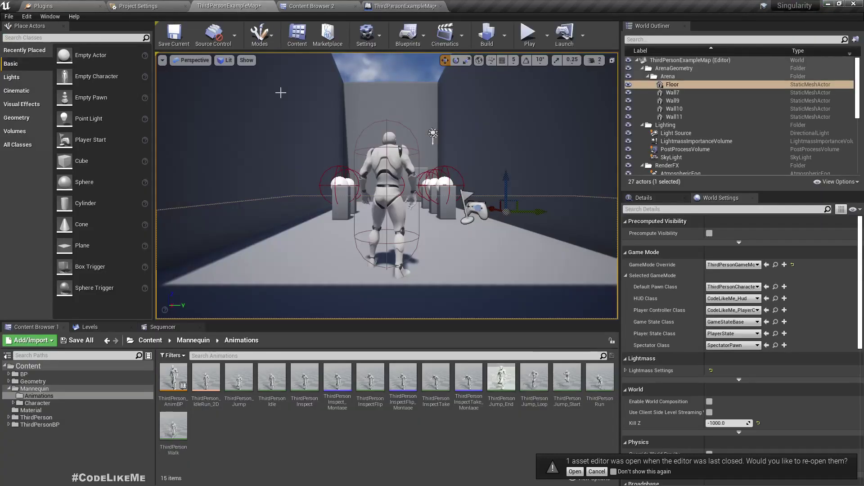
{"action": "key", "text": "F11"}
{"action": "key", "text": "alt+p"}
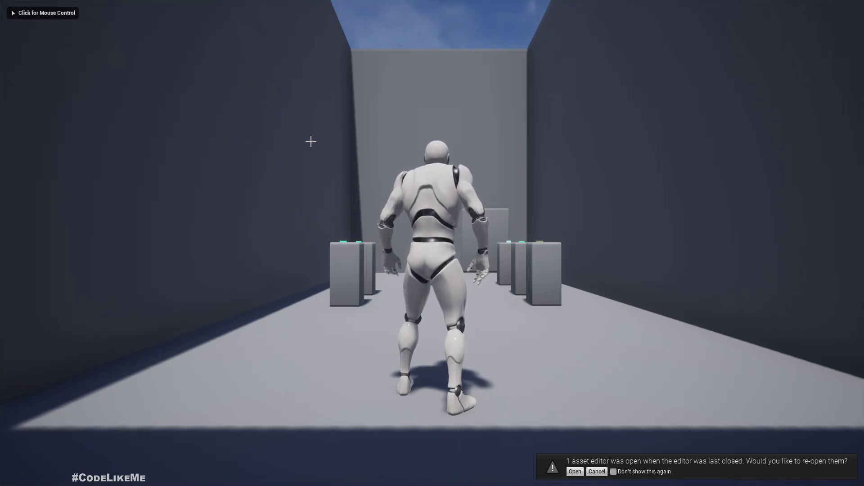
{"action": "left_click", "coordinate": [311, 142]}
{"action": "key", "text": "w"}
{"action": "key", "text": "d"}
{"action": "key", "text": "a"}
{"action": "key", "text": "s"}
{"action": "key", "text": "d"}
{"action": "key", "text": "a"}
{"action": "key", "text": "s"}
{"action": "key", "text": "d"}
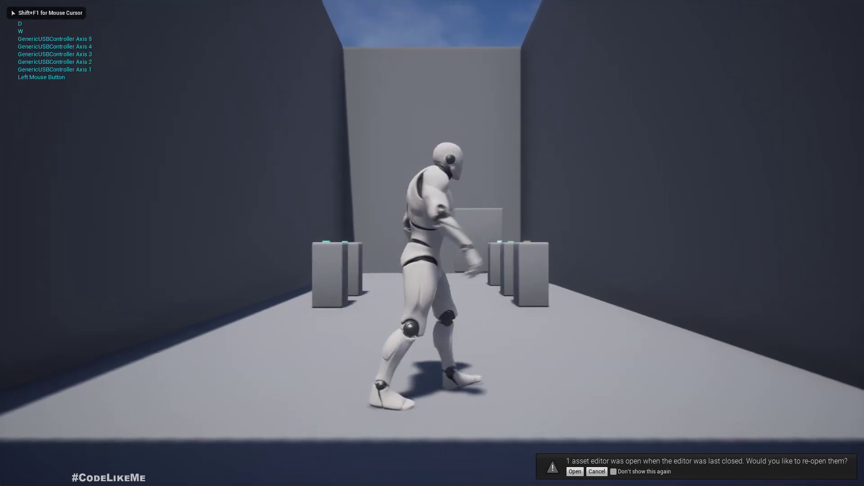
{"action": "key", "text": "a"}
{"action": "key", "text": "w"}
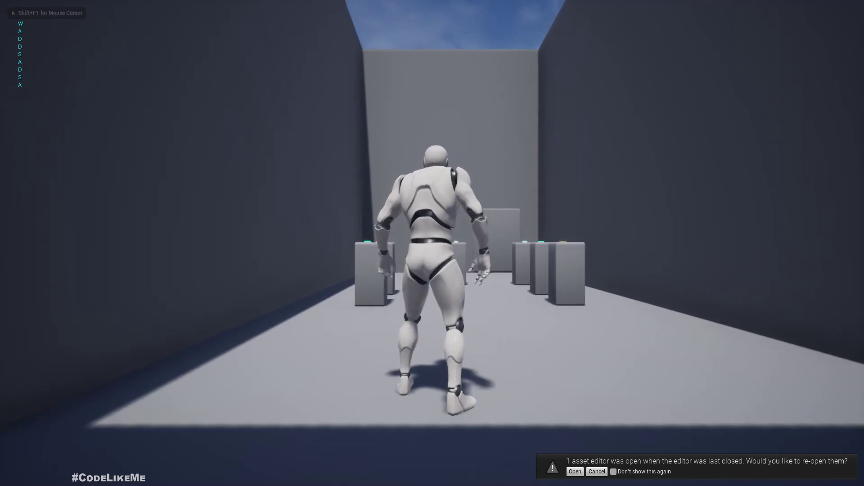
{"action": "key", "text": "s"}
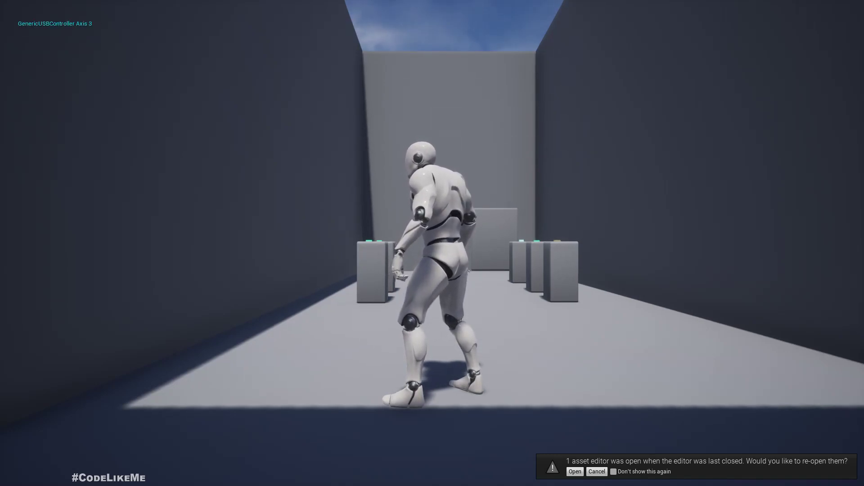
{"action": "key", "text": "Escape"}
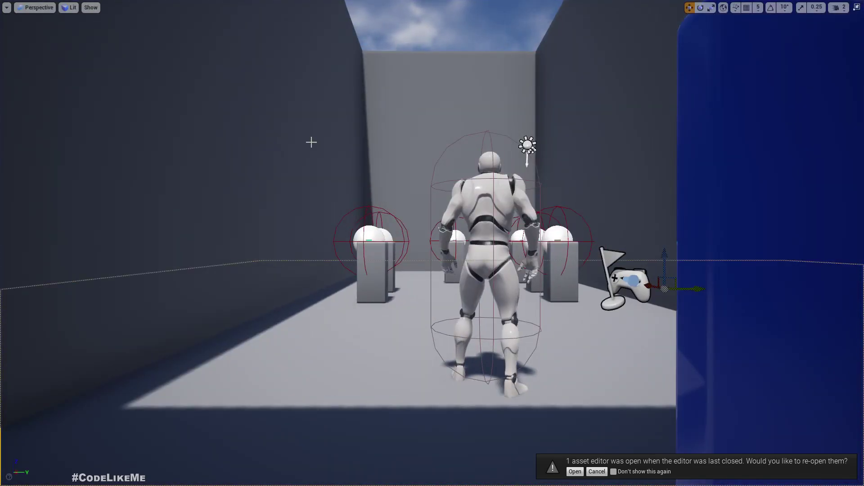
Read the DualShock4 forum post's button and axis mapping list in Chrome
{"action": "key", "text": "alt+Tab"}
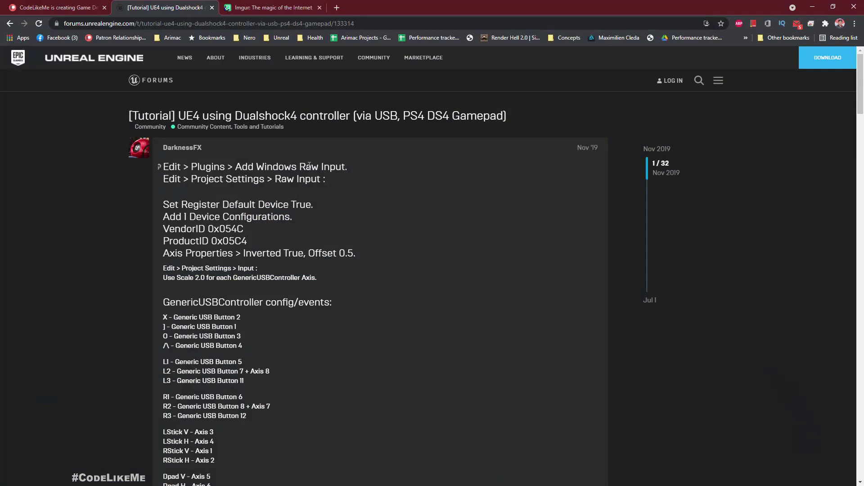
{"action": "scroll", "coordinate": [190, 236], "scroll_direction": "down", "scroll_amount": 2}
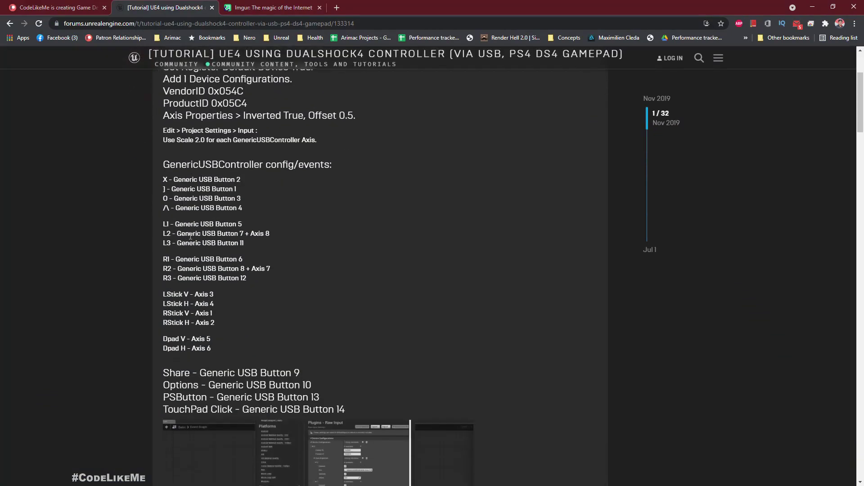
{"action": "scroll", "coordinate": [190, 236], "scroll_direction": "up", "scroll_amount": 2}
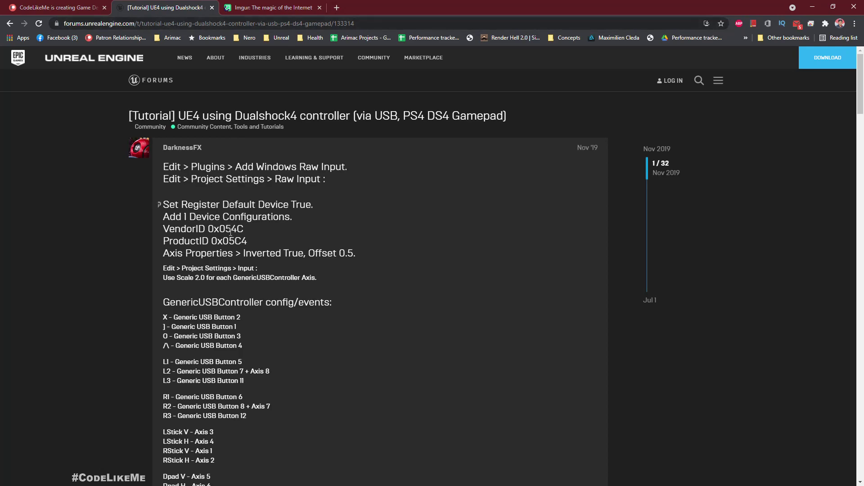
{"action": "scroll", "coordinate": [266, 144], "scroll_direction": "down", "scroll_amount": 1}
{"action": "scroll", "coordinate": [314, 152], "scroll_direction": "up", "scroll_amount": 1}
View the Imgur screenshot of Raw Input settings with Vendor ID 0x054C and Product ID 0x05C4
{"action": "key", "text": "ctrl+Tab"}
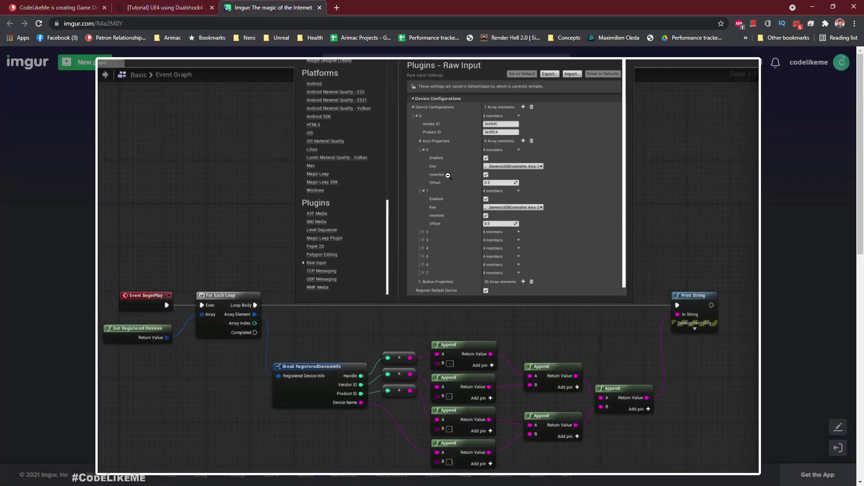
{"action": "scroll", "coordinate": [481, 161], "scroll_direction": "up", "scroll_amount": 3, "text": "ctrl"}
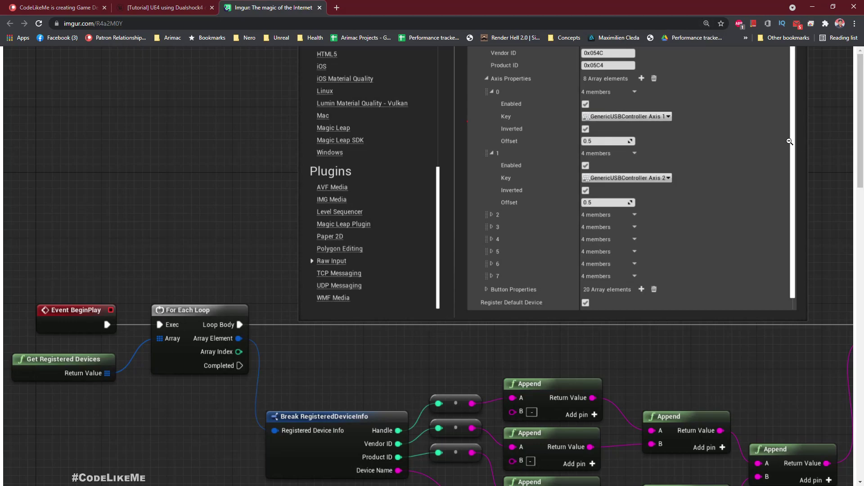
{"action": "mouse_move", "coordinate": [863, 118]}
{"action": "left_mouse_down"}
{"action": "mouse_move", "coordinate": [863, 314]}
{"action": "mouse_move", "coordinate": [863, 117]}
{"action": "left_mouse_up"}
{"action": "scroll", "coordinate": [626, 213], "scroll_direction": "down", "scroll_amount": 1, "text": "ctrl"}
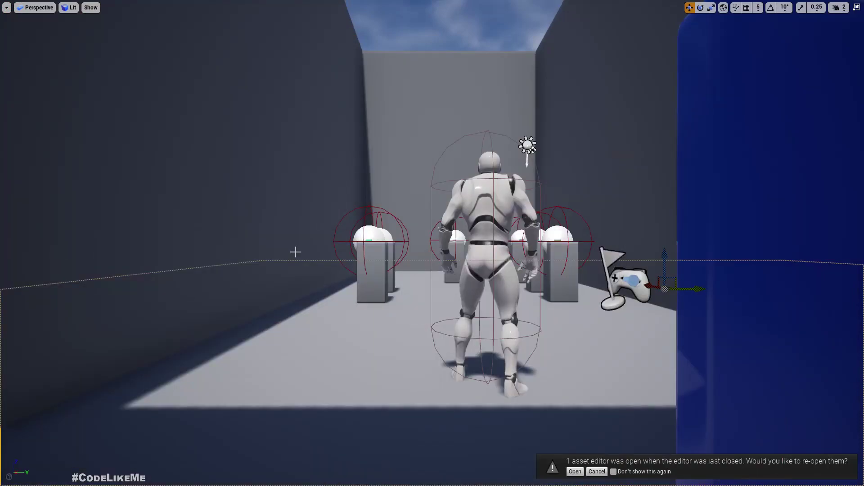
Leave full-screen viewport and open the Raw Input plugin page in Project Settings
{"action": "right_click_drag", "start_coordinate": [296, 253], "coordinate": [310, 249]}
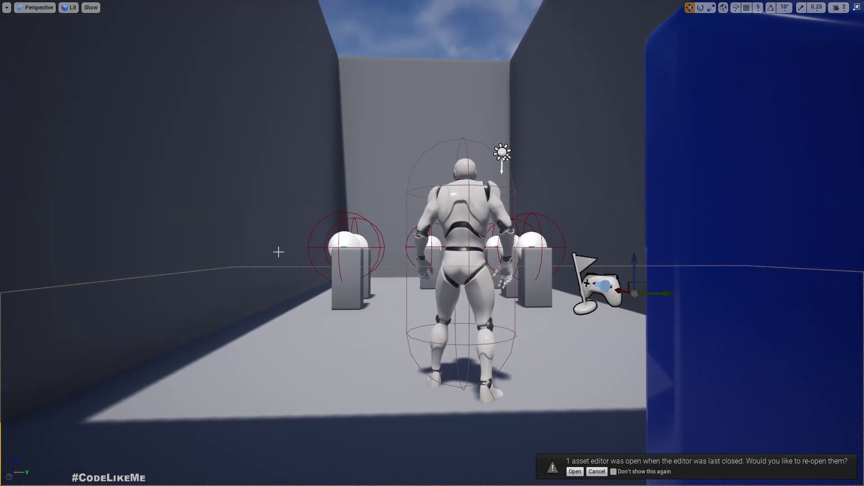
{"action": "key", "text": "F11"}
{"action": "left_click", "coordinate": [133, 6]}
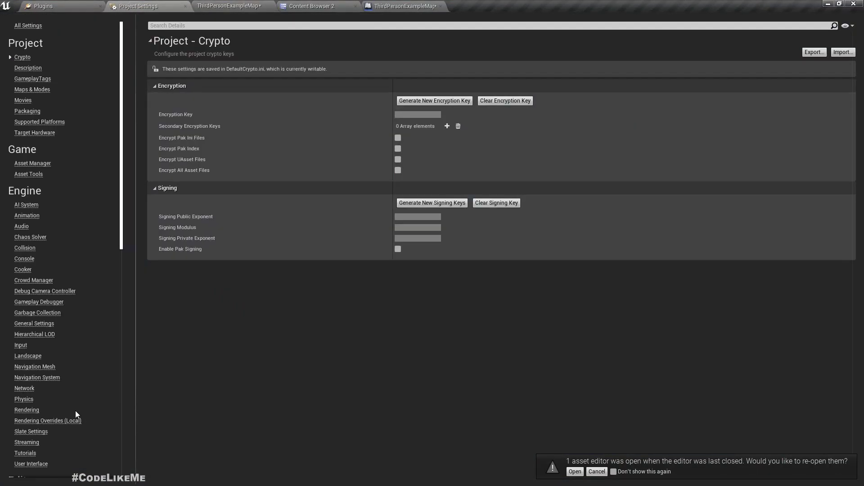
{"action": "scroll", "coordinate": [19, 349], "scroll_direction": "down", "scroll_amount": 10}
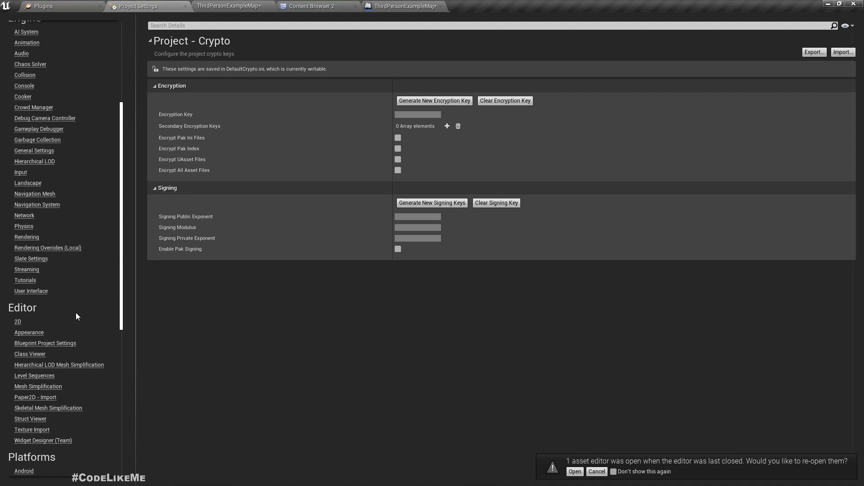
{"action": "scroll", "coordinate": [41, 427], "scroll_direction": "down", "scroll_amount": 5}
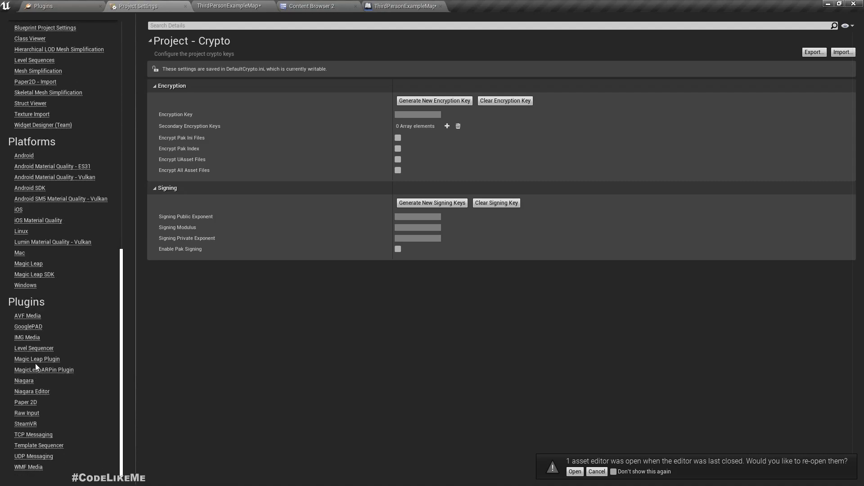
{"action": "left_click", "coordinate": [27, 414]}
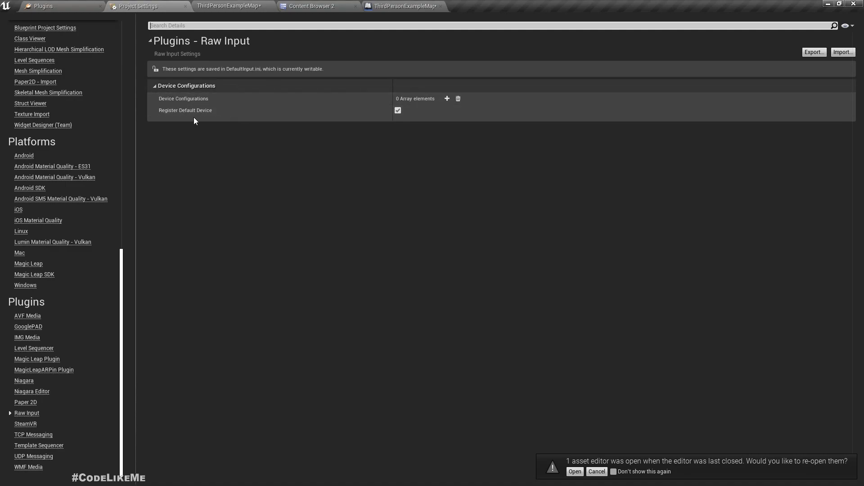
Add a device configuration and expand its Axis Properties entries 0 and 1
{"action": "mouse_move", "coordinate": [169, 105]}
{"action": "left_click", "coordinate": [447, 99]}
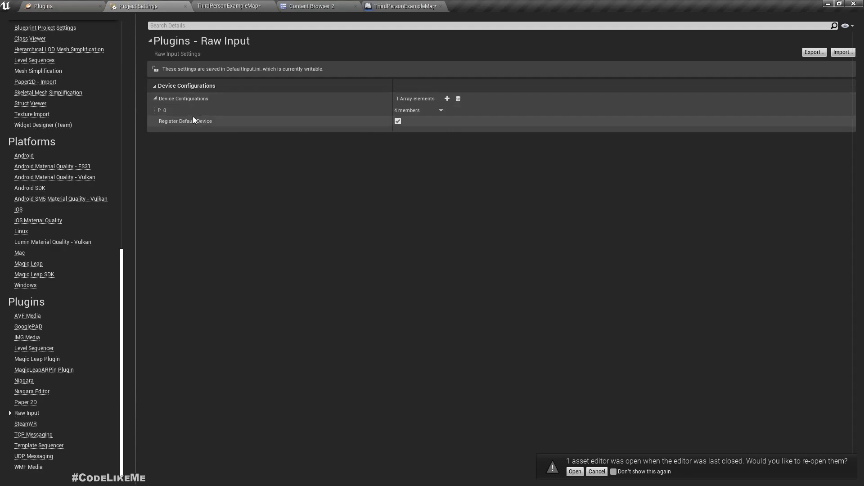
{"action": "left_click", "coordinate": [160, 110]}
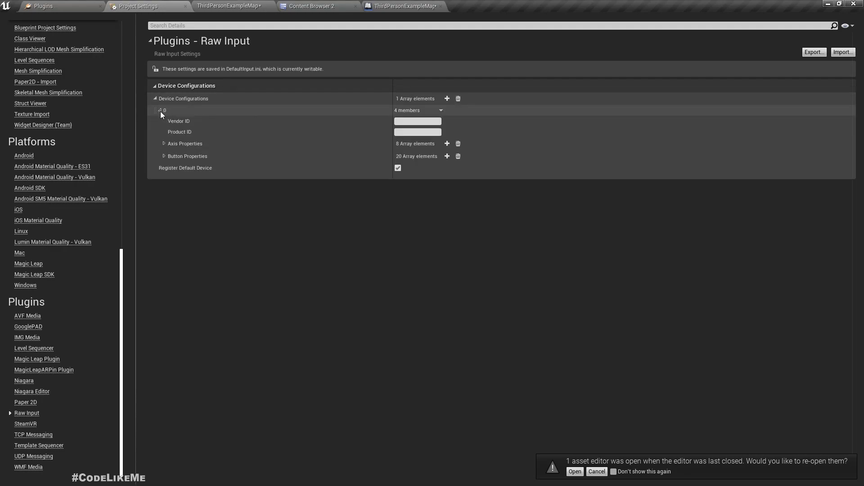
{"action": "left_click", "coordinate": [164, 144]}
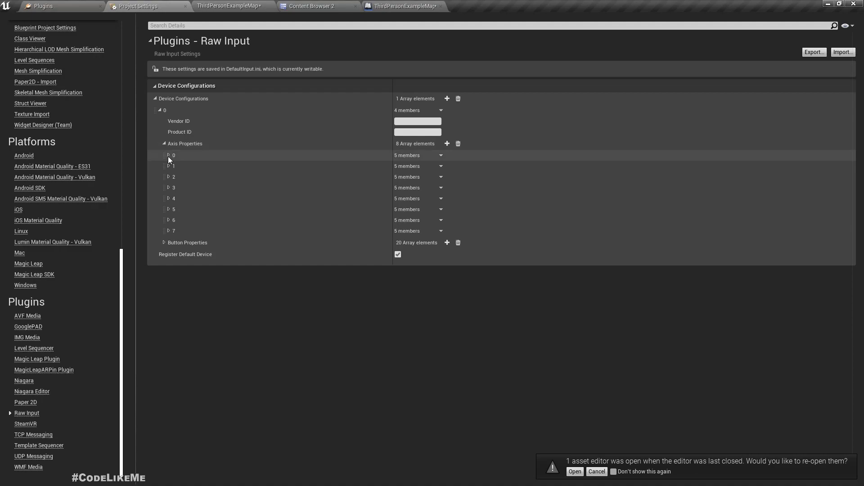
{"action": "left_click", "coordinate": [168, 155]}
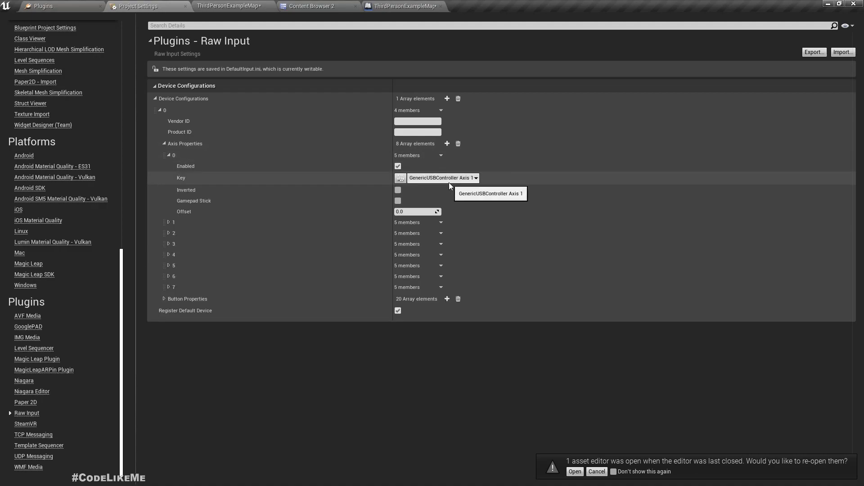
{"action": "left_click", "coordinate": [168, 222]}
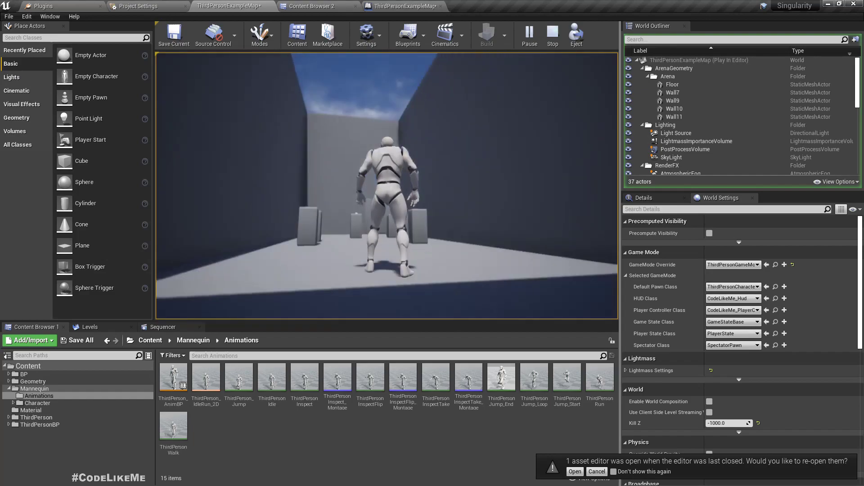
Stop the running play session, expand axis entry 2, and save the level
{"action": "key", "text": "shift+F1"}
{"action": "key", "text": "Escape"}
{"action": "left_click", "coordinate": [135, 6]}
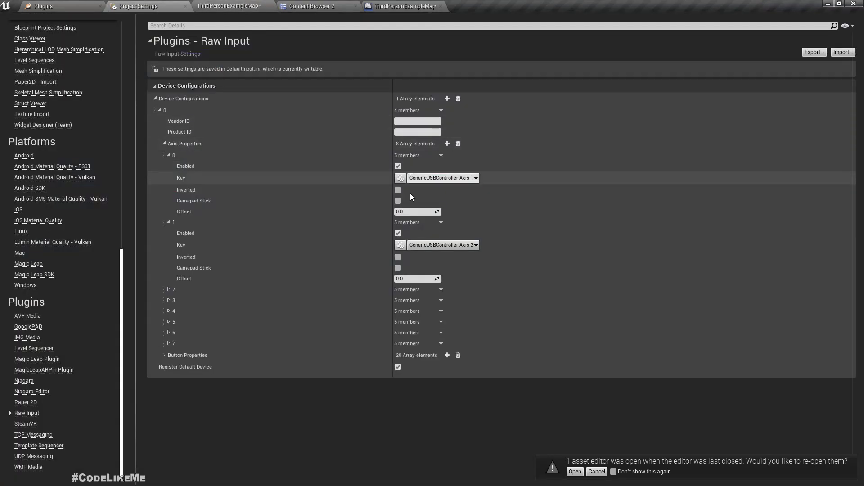
{"action": "left_click", "coordinate": [169, 289]}
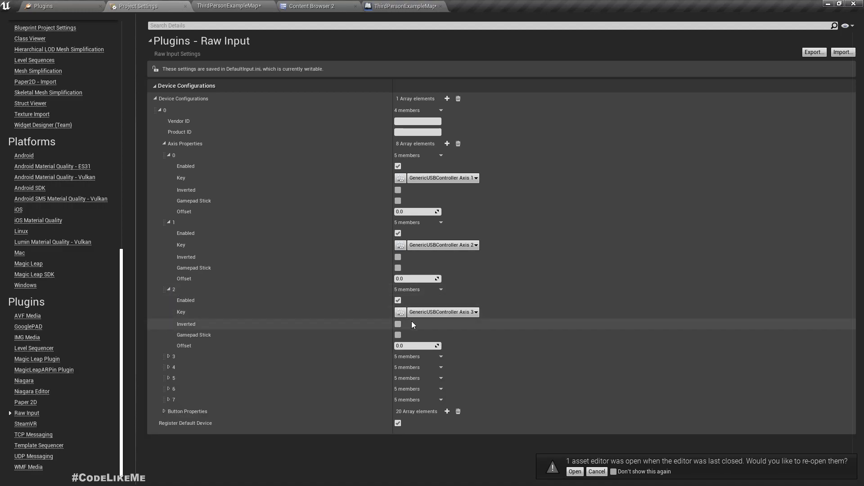
{"action": "key", "text": "ctrl+shift+s"}
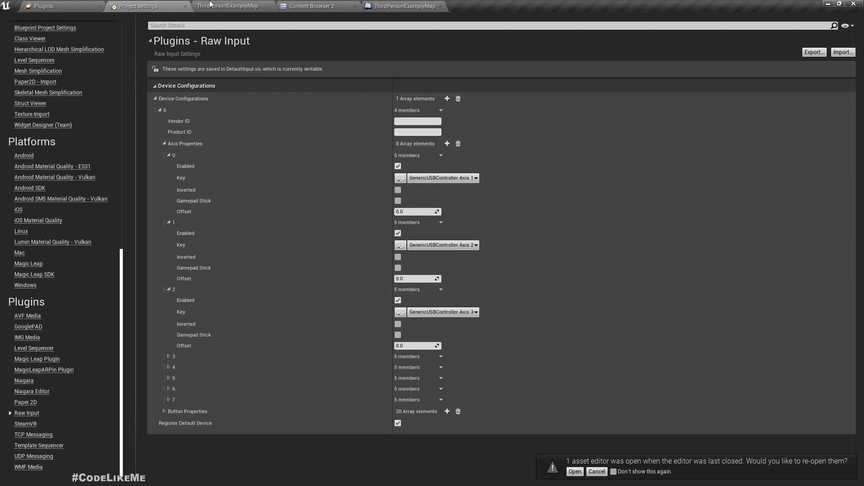
Add a new key slot to the MoveForward axis mapping in Input settings
{"action": "scroll", "coordinate": [63, 185], "scroll_direction": "up", "scroll_amount": 15}
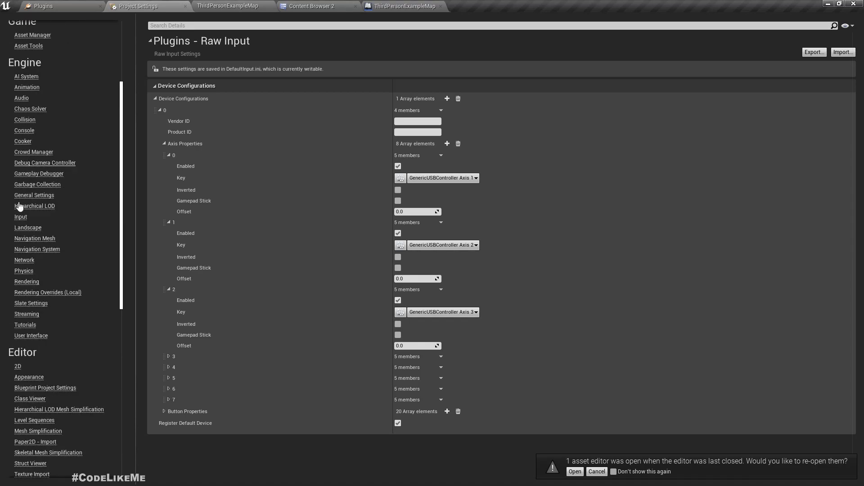
{"action": "left_click", "coordinate": [21, 219]}
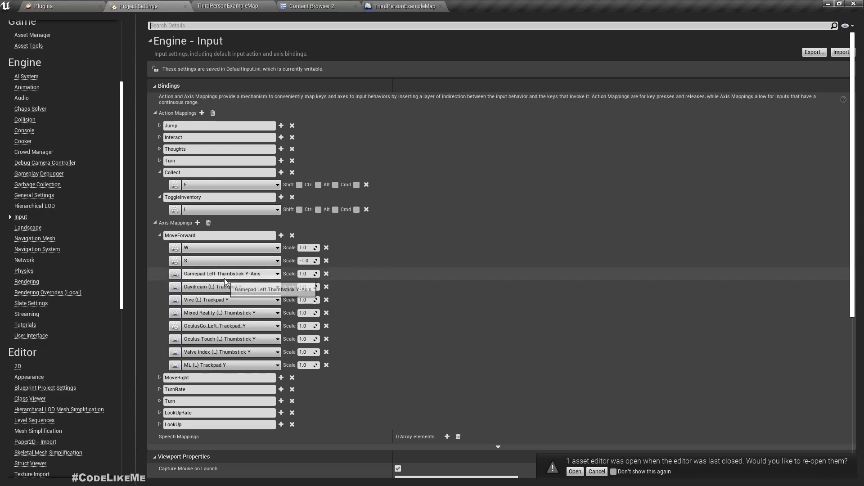
{"action": "left_click", "coordinate": [281, 235]}
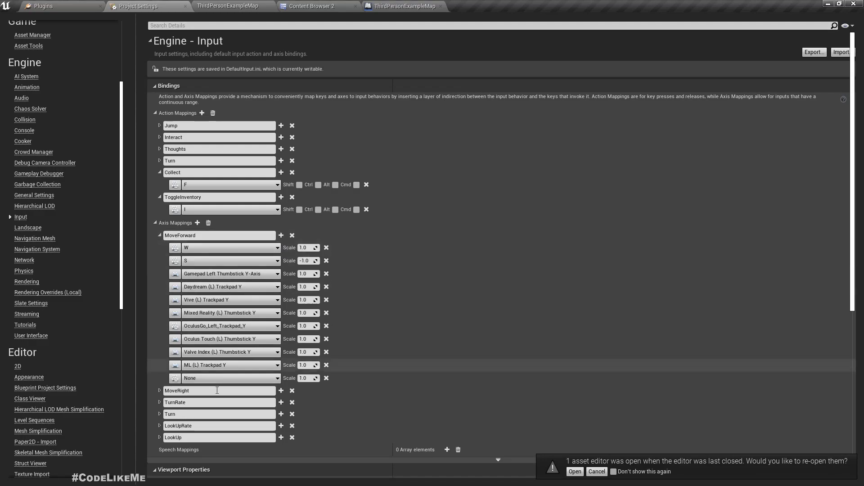
{"action": "left_click", "coordinate": [176, 380]}
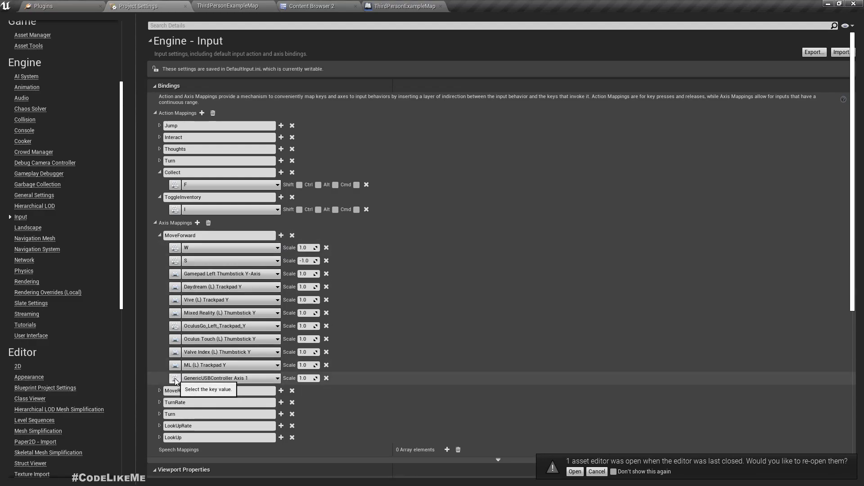
Bind the new MoveForward key to GenericUSBController Axis 3 via the key search
{"action": "left_click", "coordinate": [217, 379]}
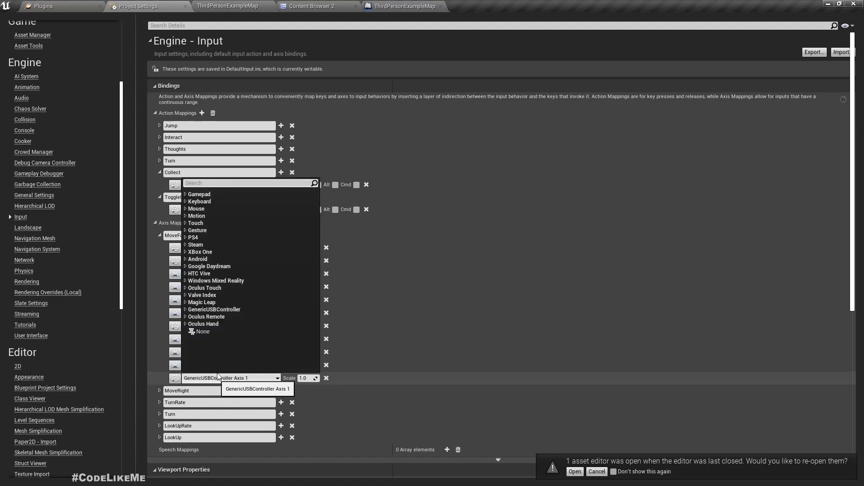
{"action": "left_click", "coordinate": [193, 194]}
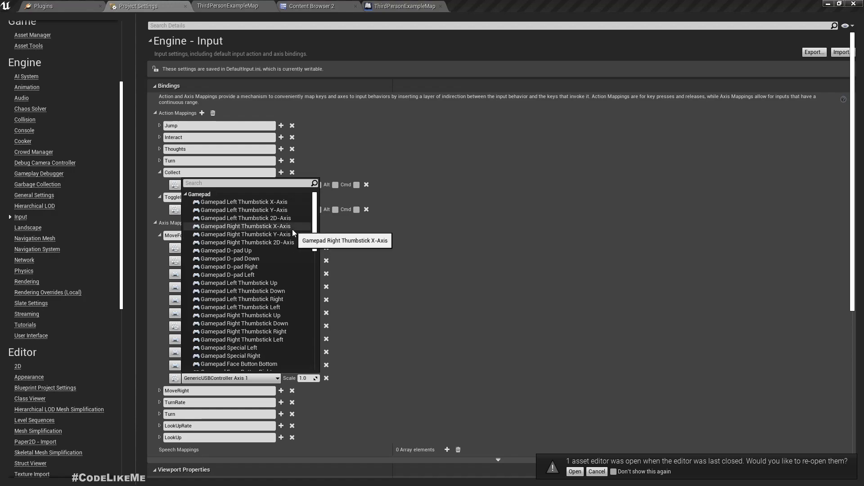
{"action": "scroll", "coordinate": [292, 230], "scroll_direction": "down", "scroll_amount": 5}
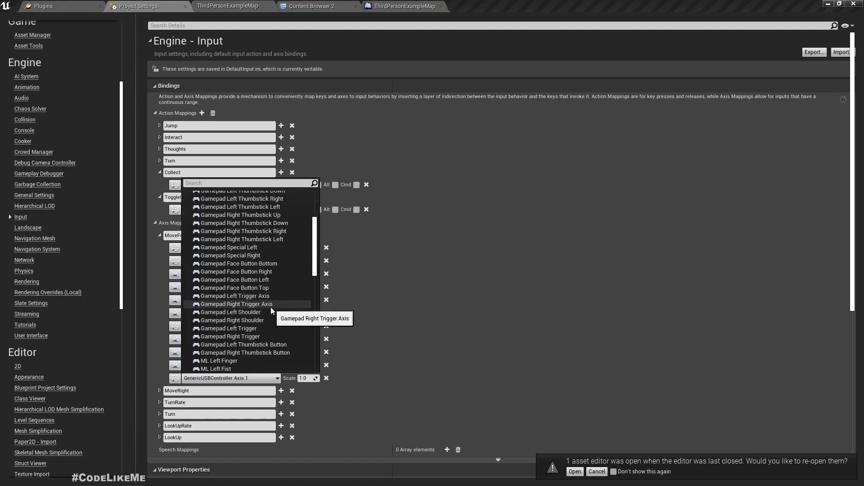
{"action": "scroll", "coordinate": [273, 295], "scroll_direction": "down", "scroll_amount": 5}
{"action": "scroll", "coordinate": [274, 293], "scroll_direction": "down", "scroll_amount": 3}
{"action": "type", "text": "gener"}
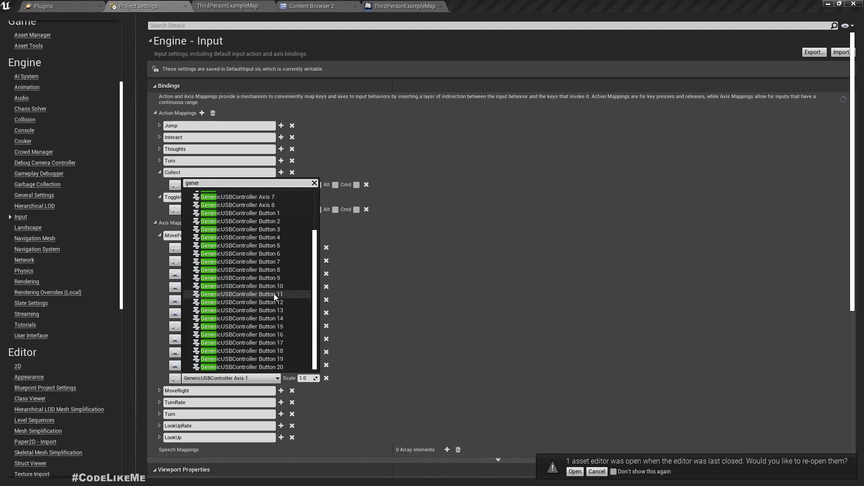
{"action": "key", "text": "BackSpace"}
{"action": "key", "text": "BackSpace"}
{"action": "key", "text": "BackSpace"}
{"action": "key", "text": "BackSpace"}
{"action": "key", "text": "BackSpace"}
{"action": "type", "text": "axis"}
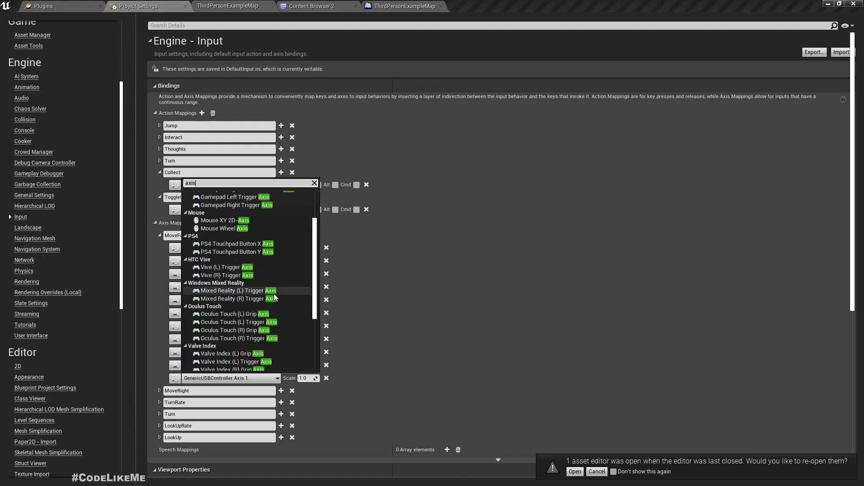
{"action": "type", "text": " 3"}
{"action": "key", "text": "Return"}
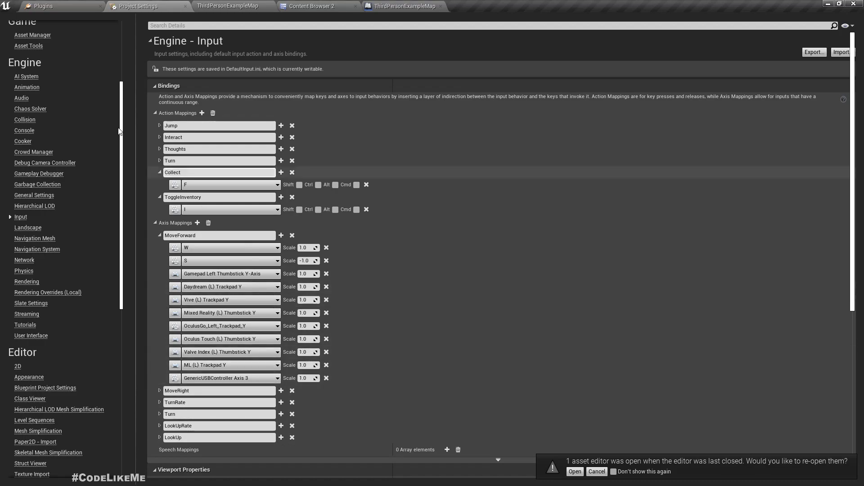
Play-test the level, walking the character forward past the boxes, then stop
{"action": "left_click", "coordinate": [230, 6]}
{"action": "left_click", "coordinate": [529, 35]}
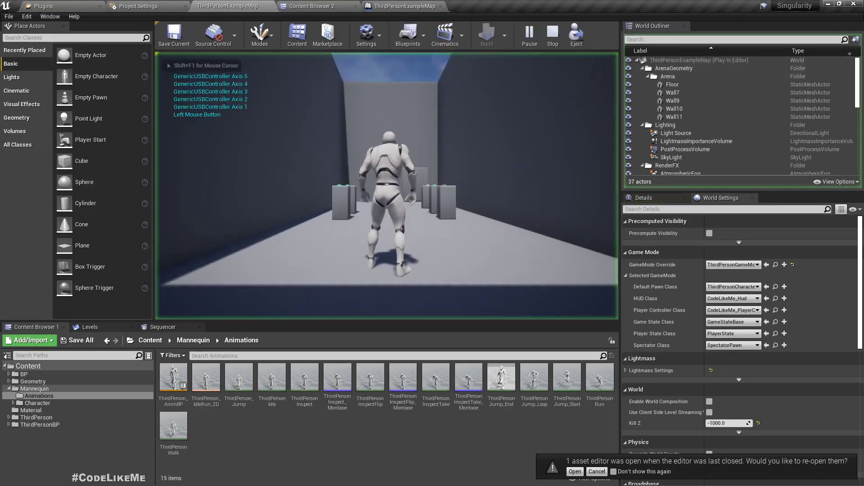
{"action": "key", "text": "w"}
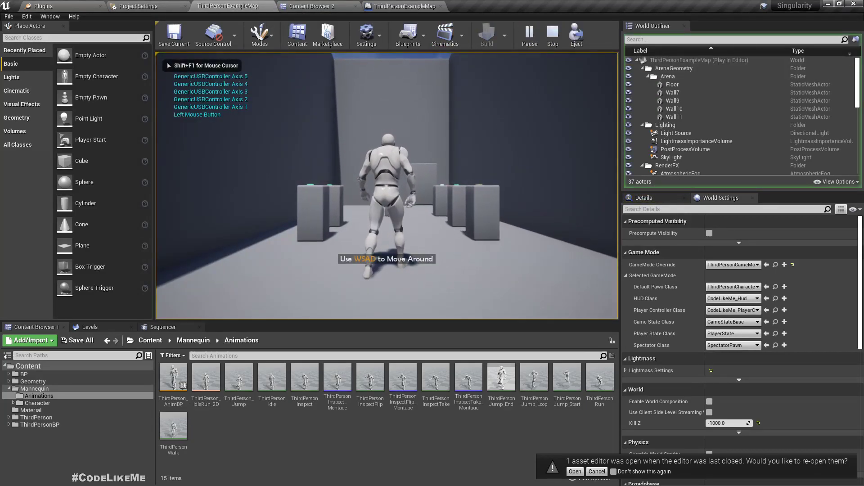
{"action": "key", "text": "w"}
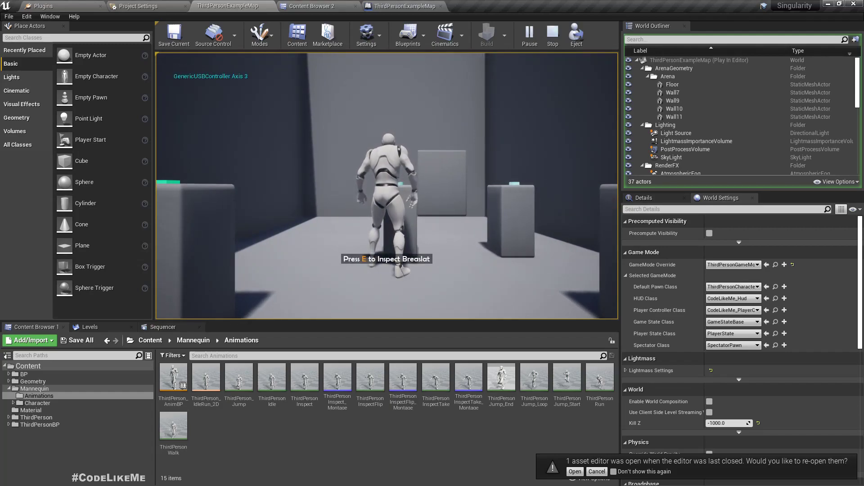
{"action": "key", "text": "Escape"}
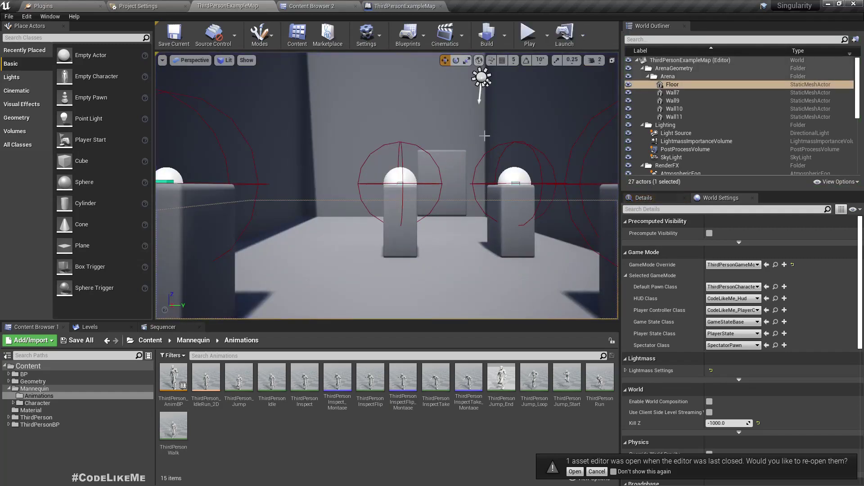
Tick Gamepad Stick on Raw Input axis entry 2 (GenericUSBController Axis 3)
{"action": "left_click", "coordinate": [130, 6]}
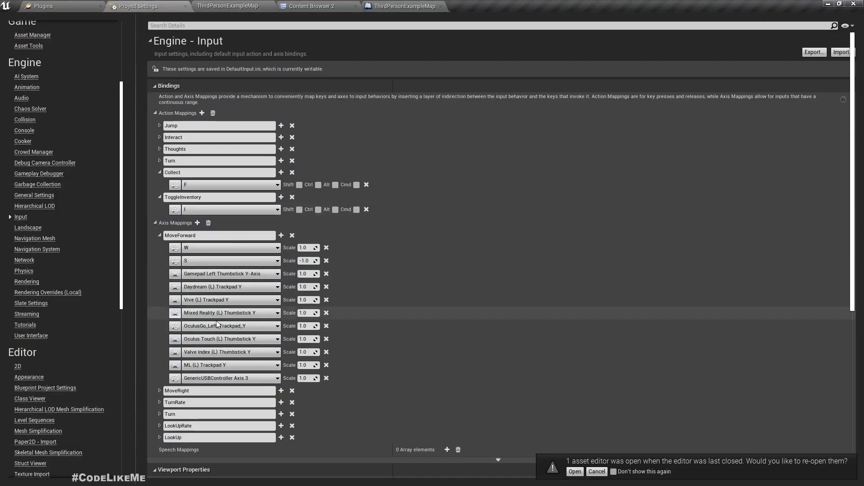
{"action": "scroll", "coordinate": [54, 387], "scroll_direction": "down", "scroll_amount": 3}
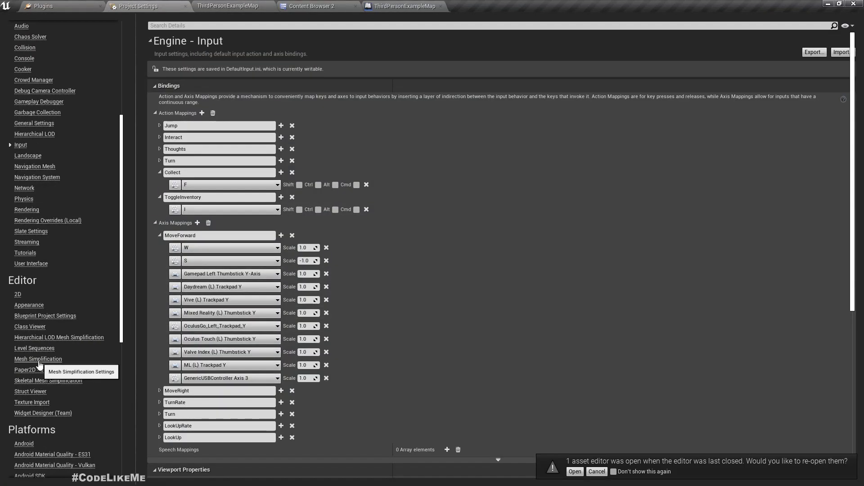
{"action": "scroll", "coordinate": [40, 365], "scroll_direction": "down", "scroll_amount": 5}
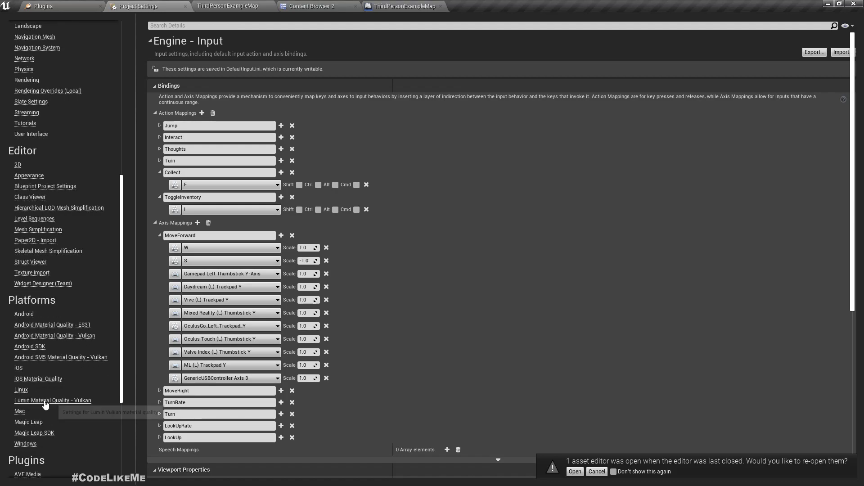
{"action": "scroll", "coordinate": [46, 404], "scroll_direction": "down", "scroll_amount": 6}
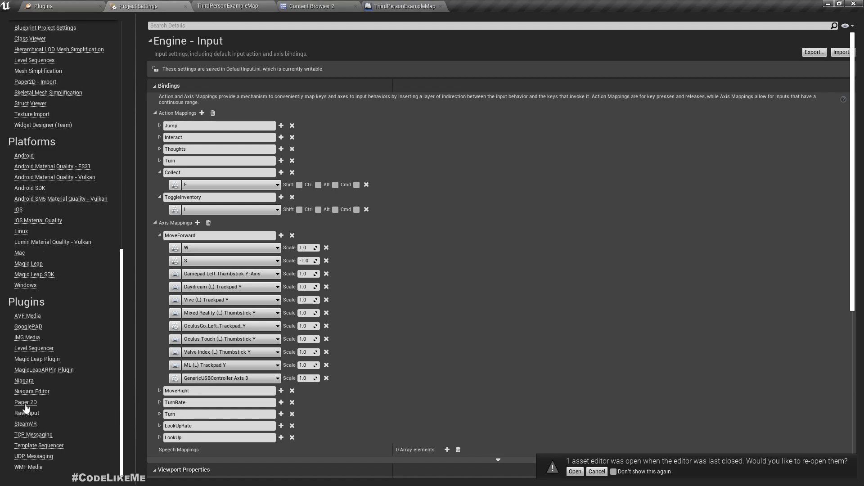
{"action": "left_click", "coordinate": [26, 412]}
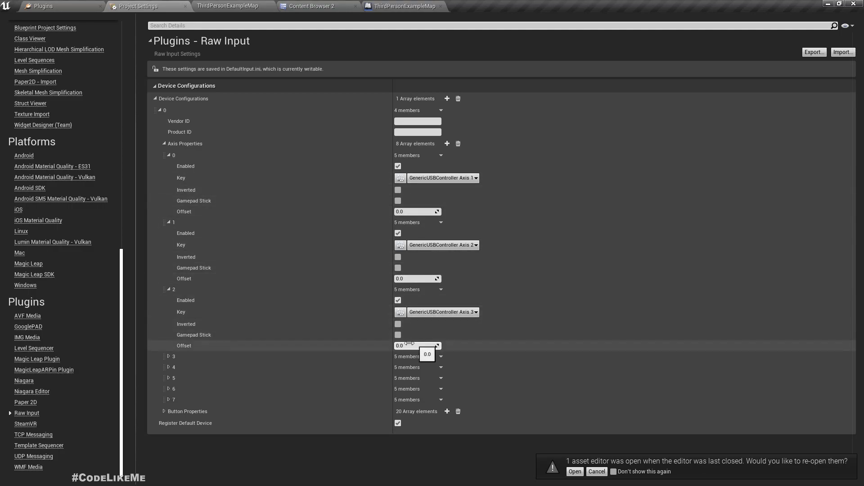
{"action": "mouse_move", "coordinate": [200, 336]}
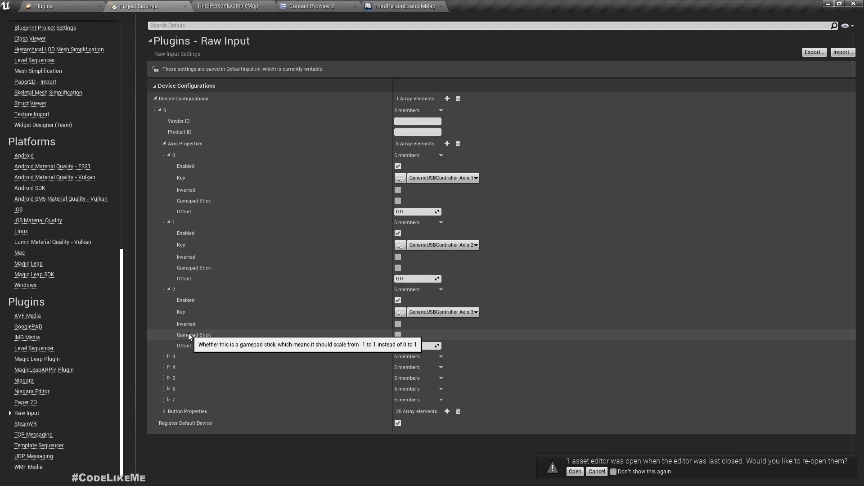
{"action": "left_click", "coordinate": [398, 335]}
Play-test the level, running the character forward, back and sideways, then stop
{"action": "left_click", "coordinate": [205, 7]}
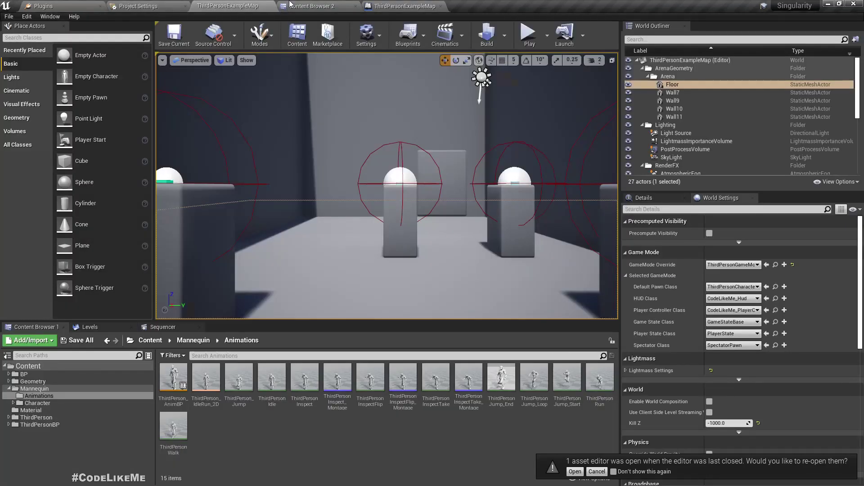
{"action": "left_click", "coordinate": [528, 35]}
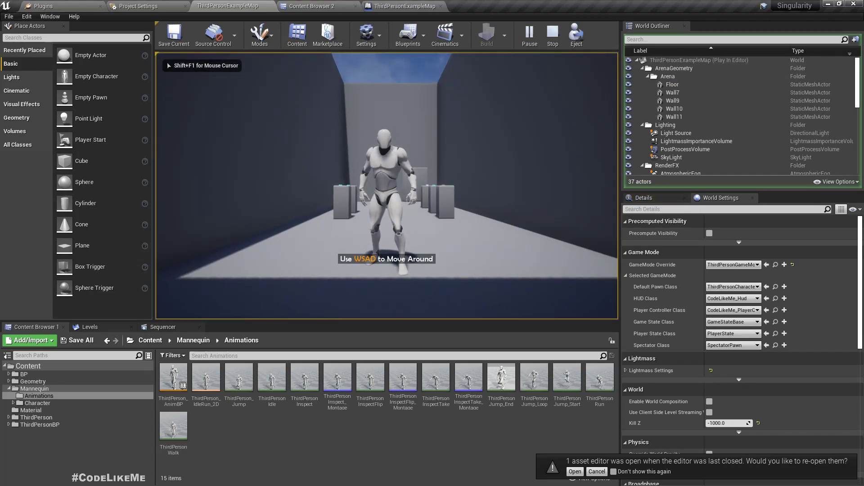
{"action": "key", "text": "s"}
{"action": "key", "text": "w"}
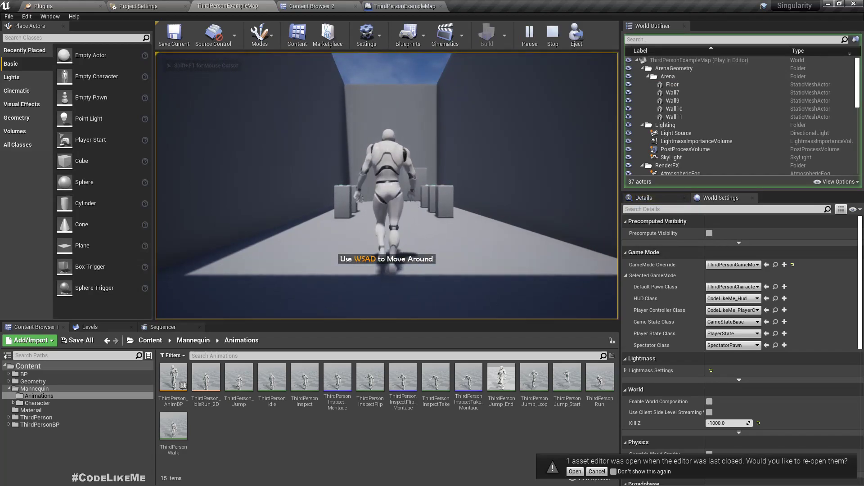
{"action": "key", "text": "s"}
{"action": "key", "text": "s"}
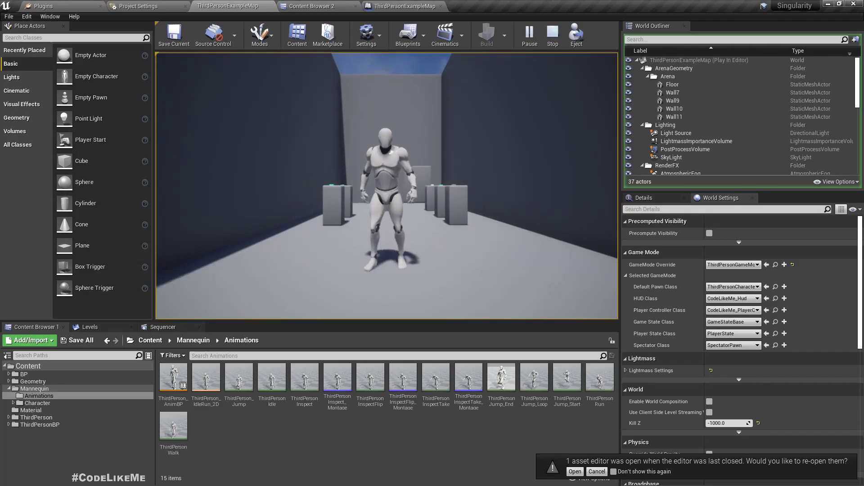
{"action": "key", "text": "w"}
{"action": "key", "text": "a"}
{"action": "key", "text": "s"}
{"action": "key", "text": "s"}
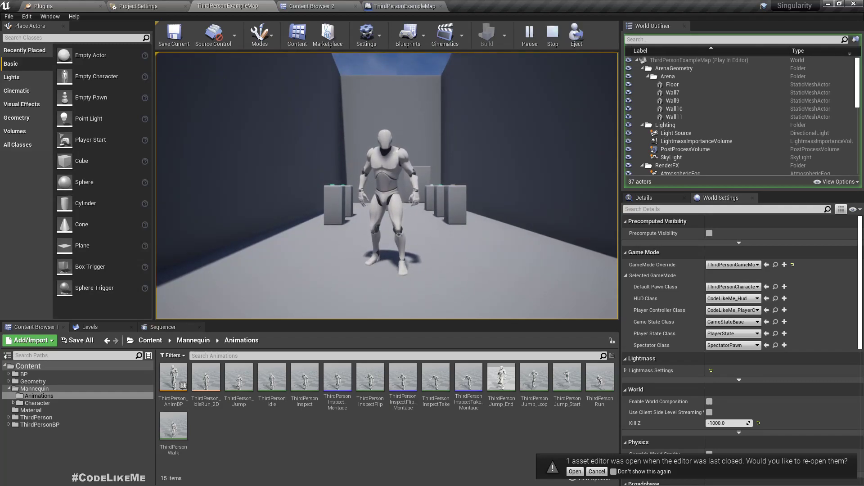
{"action": "key", "text": "Escape"}
Invert Raw Input axis entry 2, then play-test walking the character forward and back again
{"action": "left_click", "coordinate": [164, 8]}
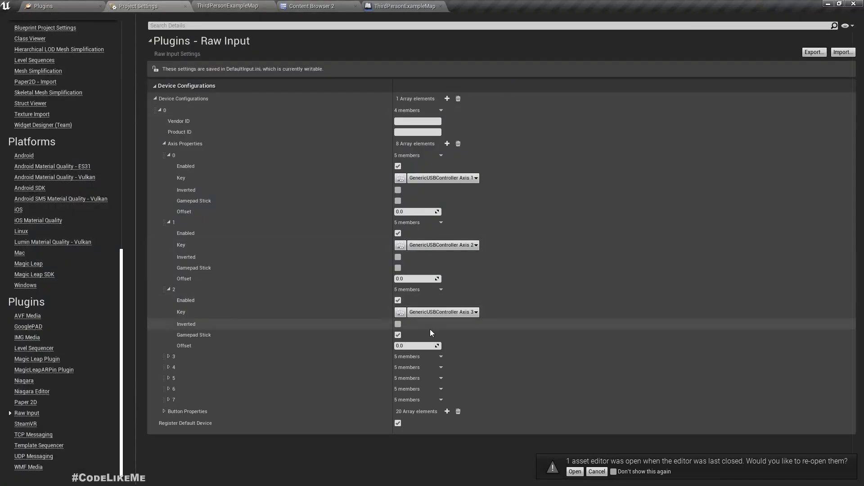
{"action": "left_click", "coordinate": [398, 335]}
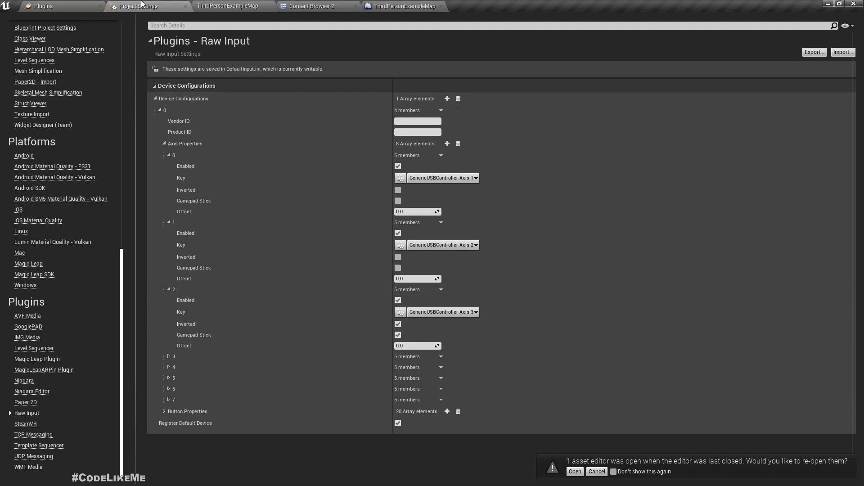
{"action": "left_click", "coordinate": [264, 4]}
{"action": "left_click", "coordinate": [536, 38]}
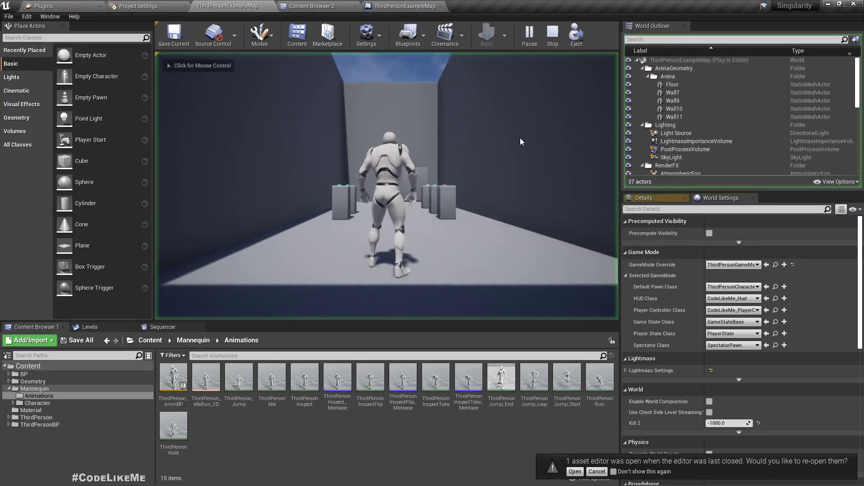
{"action": "left_click", "coordinate": [520, 138]}
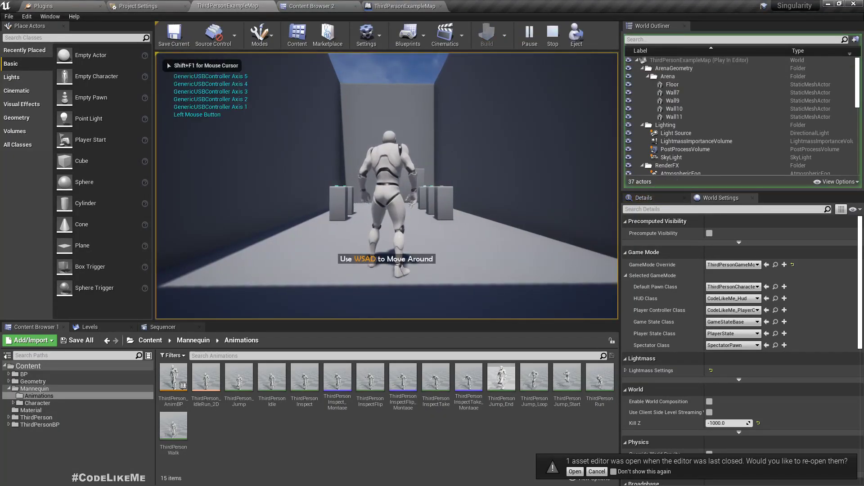
{"action": "key", "text": "w"}
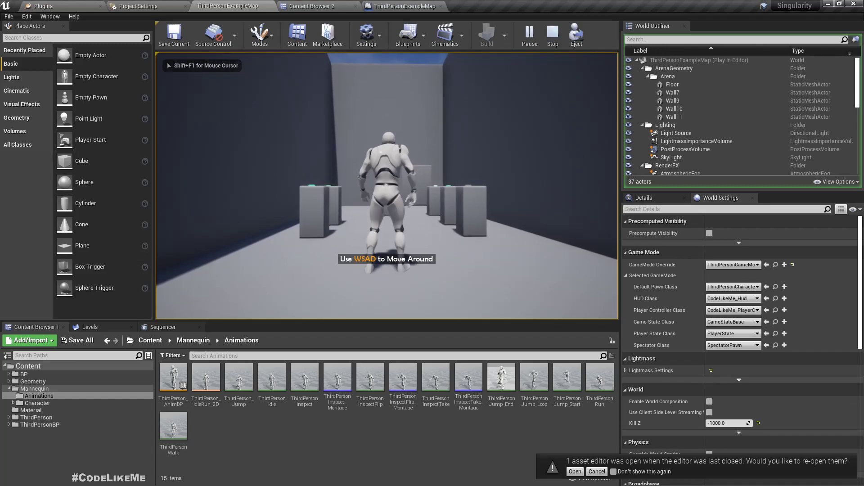
{"action": "key", "text": "s"}
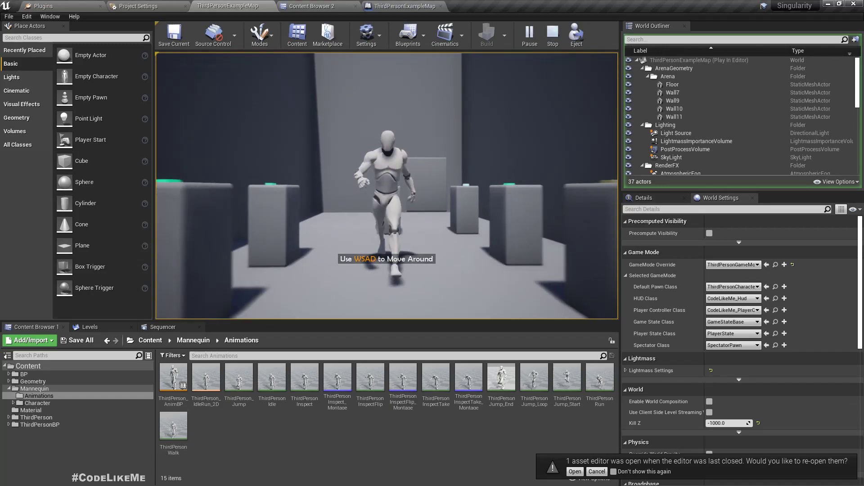
{"action": "key", "text": "w"}
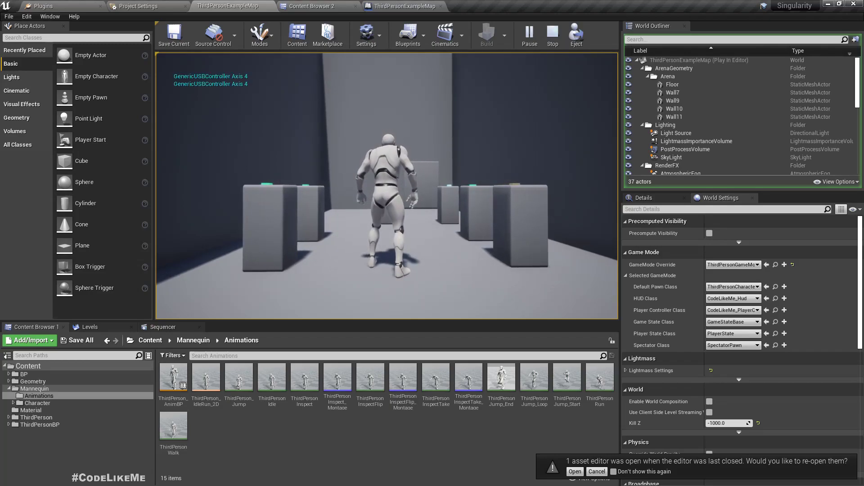
{"action": "key", "text": "Escape"}
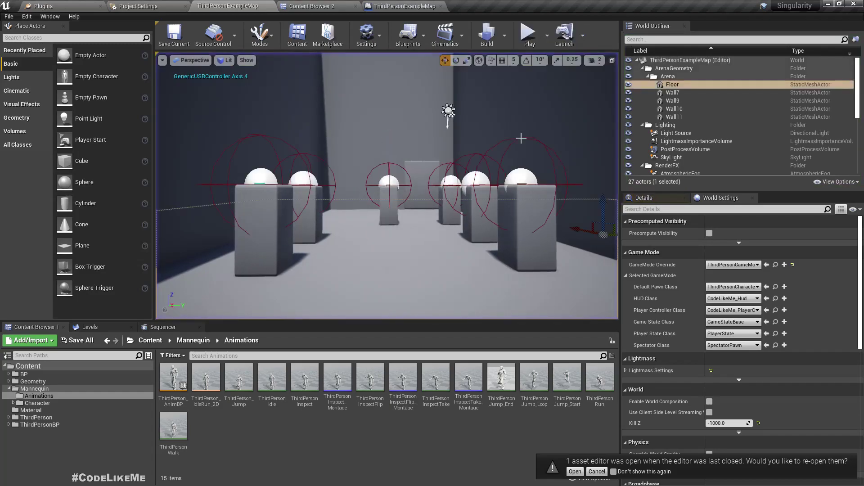
Expand Raw Input axis element 3 and tick its Gamepad Stick option
{"action": "left_click", "coordinate": [157, 6]}
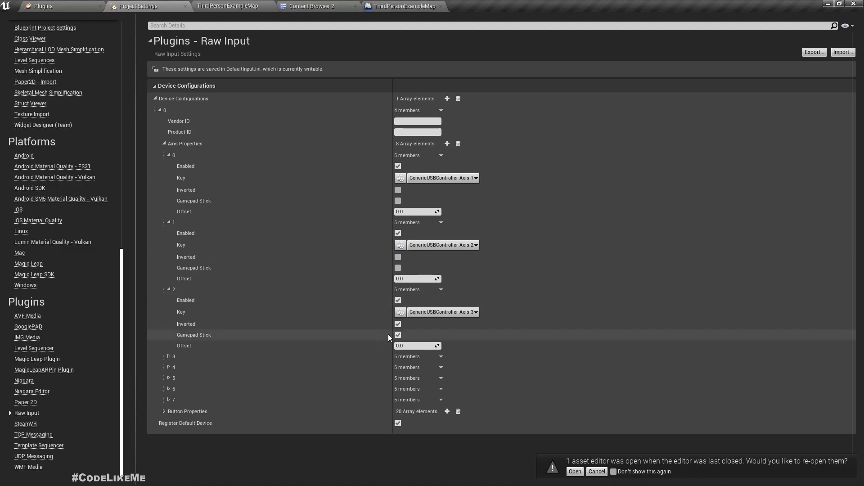
{"action": "left_click", "coordinate": [169, 356]}
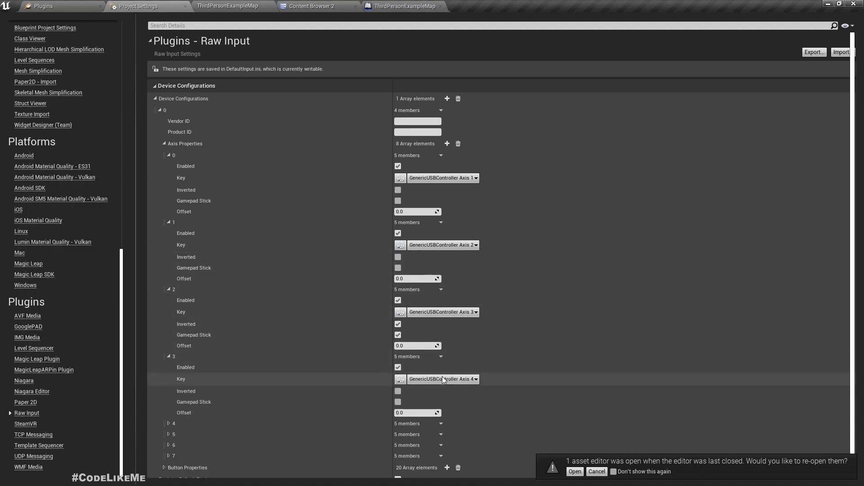
{"action": "left_click", "coordinate": [399, 402]}
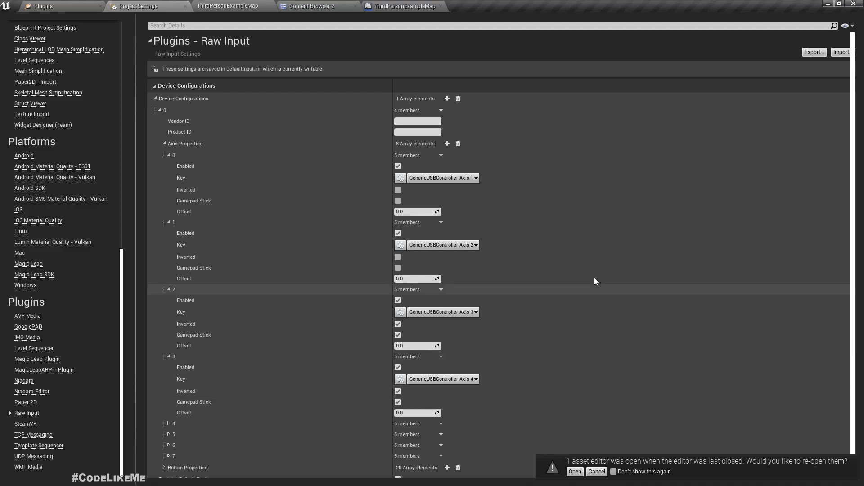
{"action": "scroll", "coordinate": [69, 175], "scroll_direction": "up", "scroll_amount": 10}
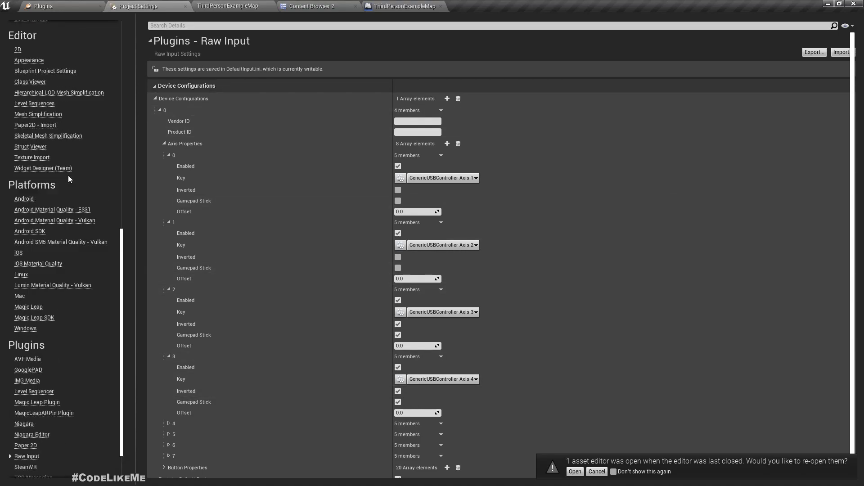
{"action": "scroll", "coordinate": [43, 128], "scroll_direction": "up", "scroll_amount": 2}
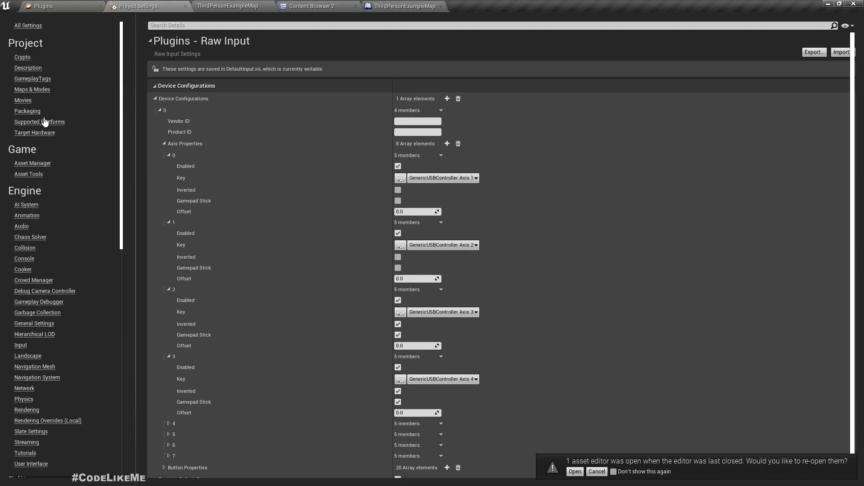
Add a new MoveRight key binding set to GenericUSBController Axis 4 in the Input settings
{"action": "left_click", "coordinate": [20, 345]}
{"action": "scroll", "coordinate": [214, 307], "scroll_direction": "down", "scroll_amount": 1}
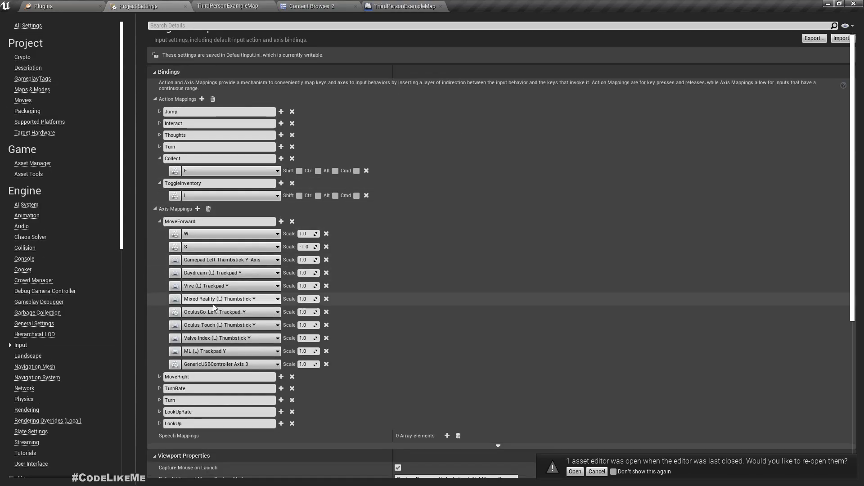
{"action": "scroll", "coordinate": [215, 307], "scroll_direction": "down", "scroll_amount": 2}
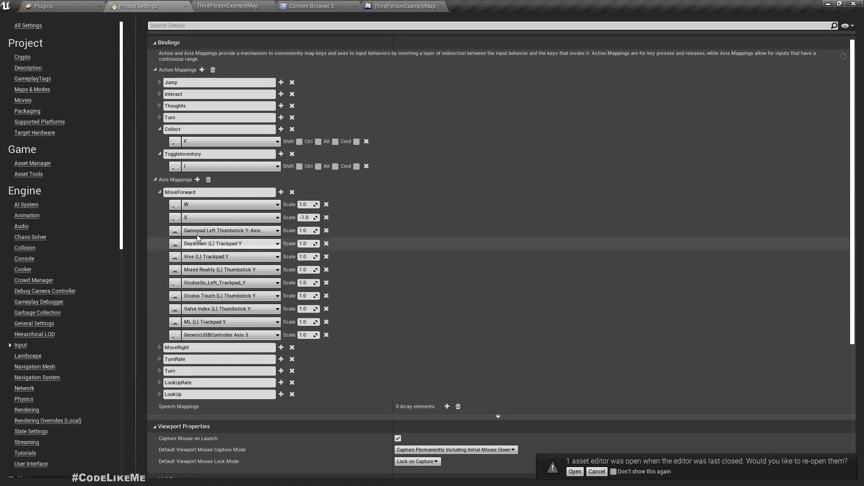
{"action": "left_click", "coordinate": [159, 347]}
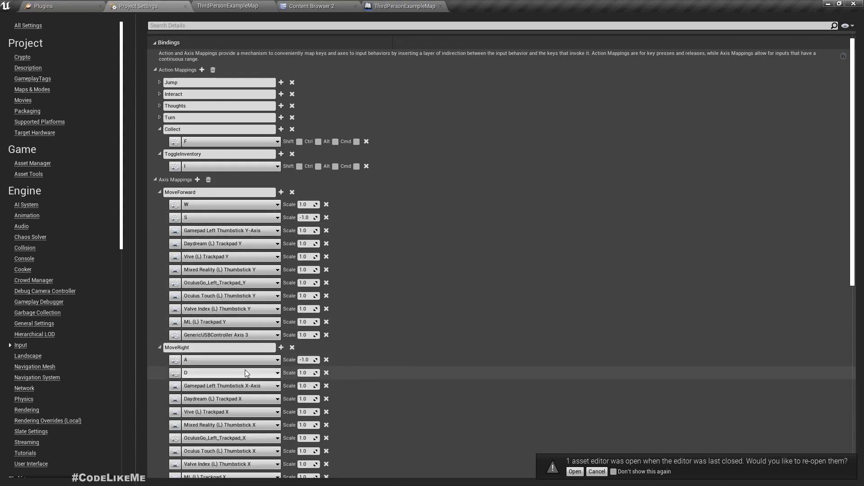
{"action": "scroll", "coordinate": [245, 373], "scroll_direction": "down", "scroll_amount": 4}
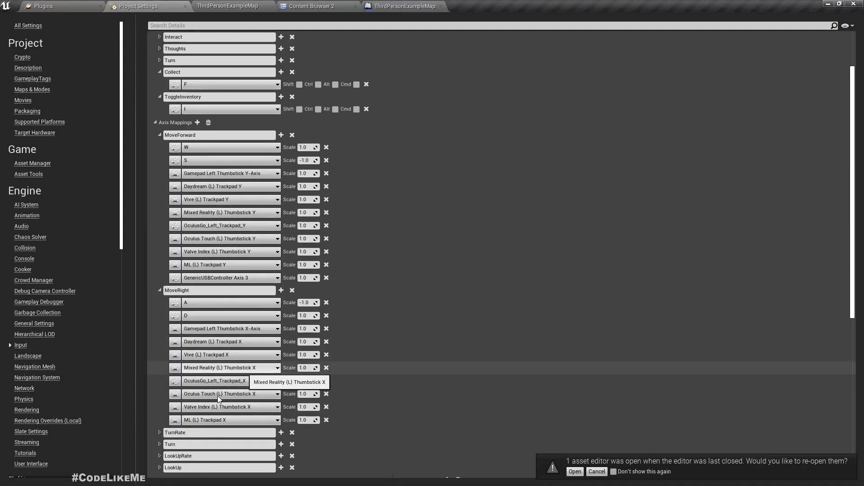
{"action": "left_click", "coordinate": [281, 290]}
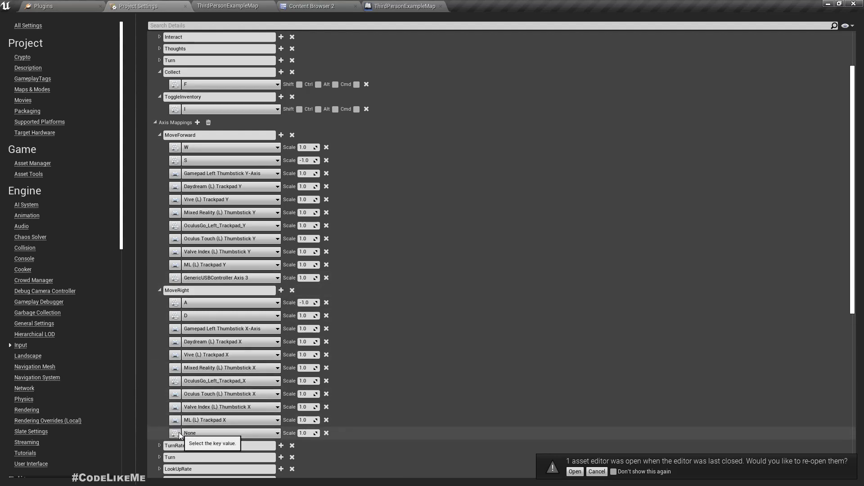
{"action": "left_click", "coordinate": [175, 434]}
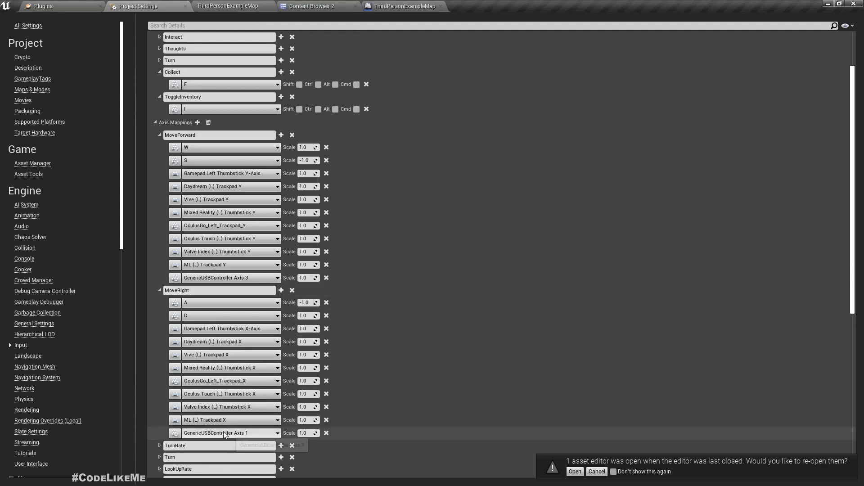
{"action": "left_click", "coordinate": [224, 433]}
{"action": "type", "text": "axis 4"}
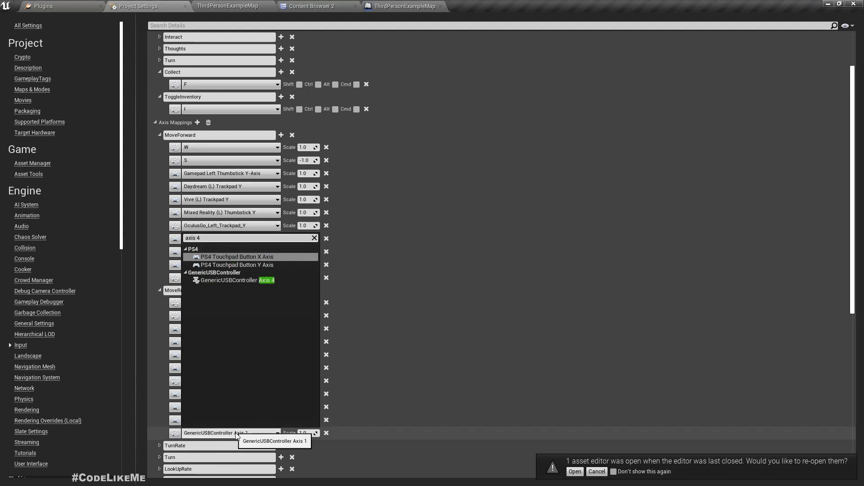
{"action": "left_click", "coordinate": [220, 281]}
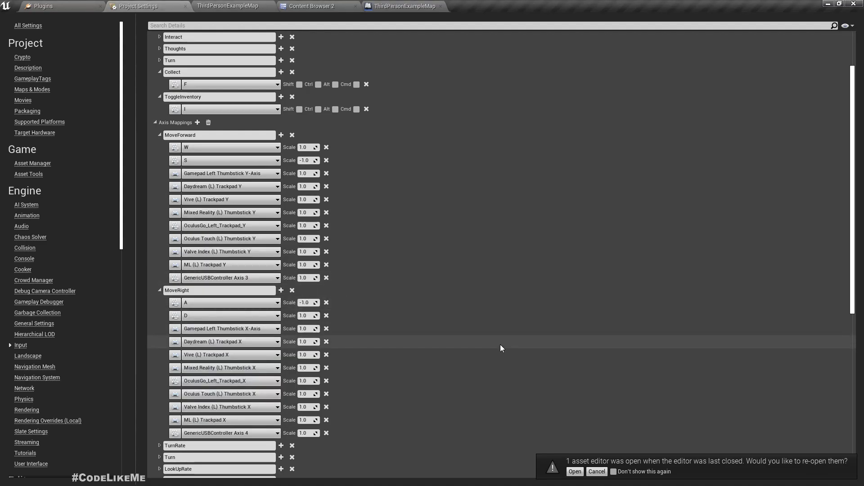
{"action": "scroll", "coordinate": [500, 348], "scroll_direction": "down", "scroll_amount": 2}
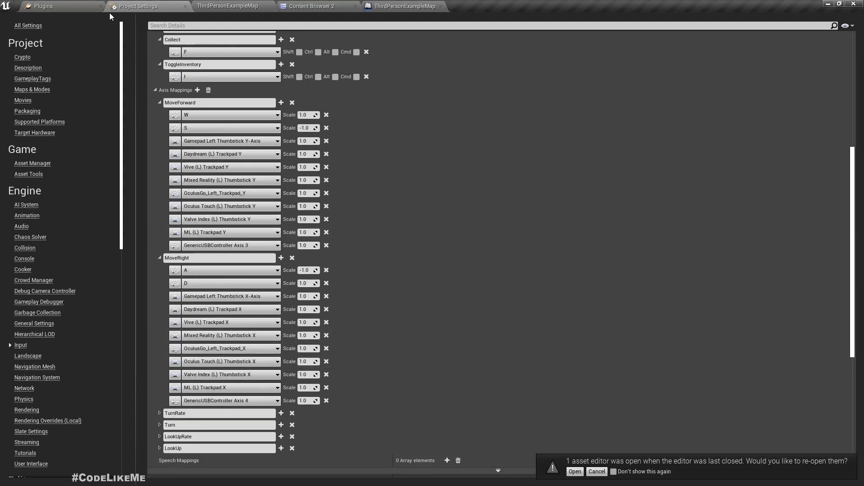
{"action": "left_click", "coordinate": [206, 5]}
Run a short play test, then go back to Project Settings and scroll its categories
{"action": "left_click", "coordinate": [530, 34]}
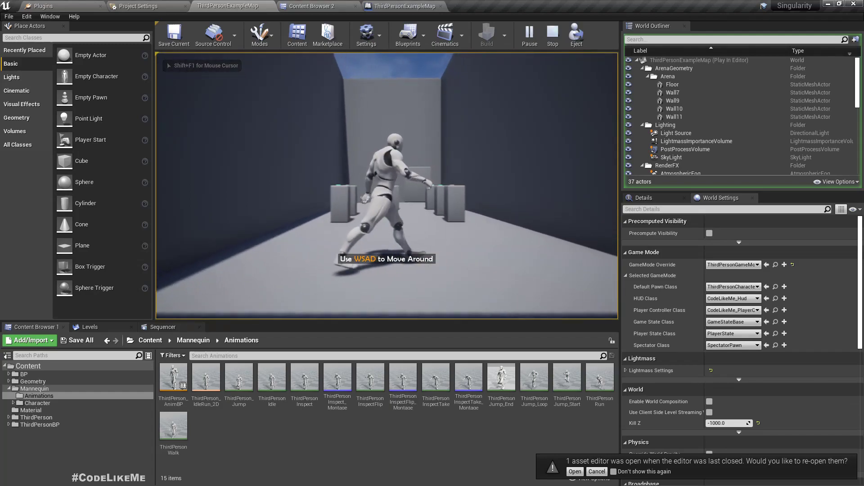
{"action": "key", "text": "Escape"}
{"action": "left_click", "coordinate": [182, 5]}
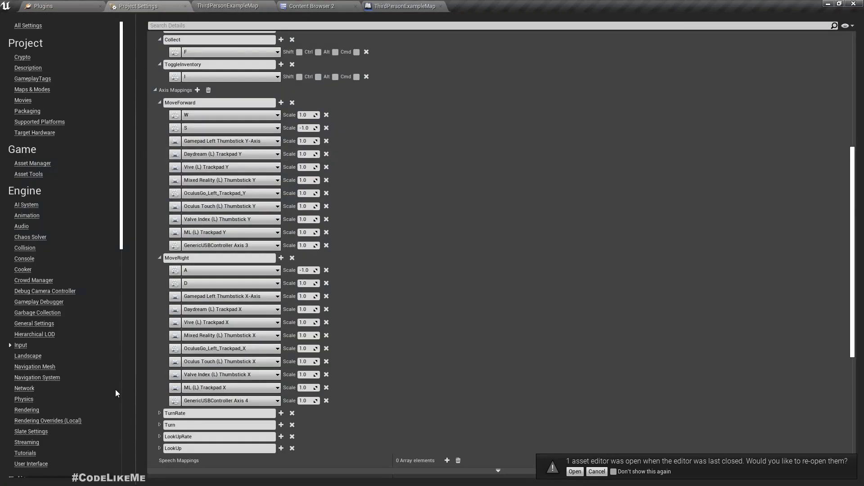
{"action": "scroll", "coordinate": [91, 420], "scroll_direction": "down", "scroll_amount": 10}
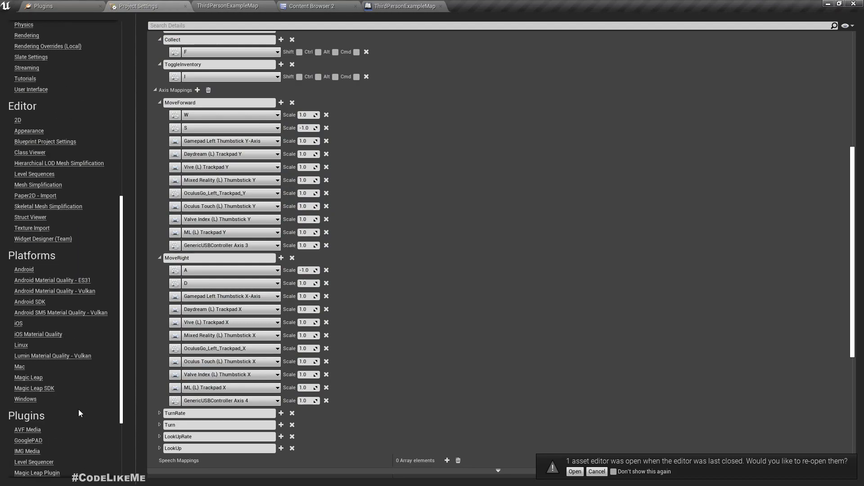
{"action": "scroll", "coordinate": [41, 421], "scroll_direction": "down", "scroll_amount": 2}
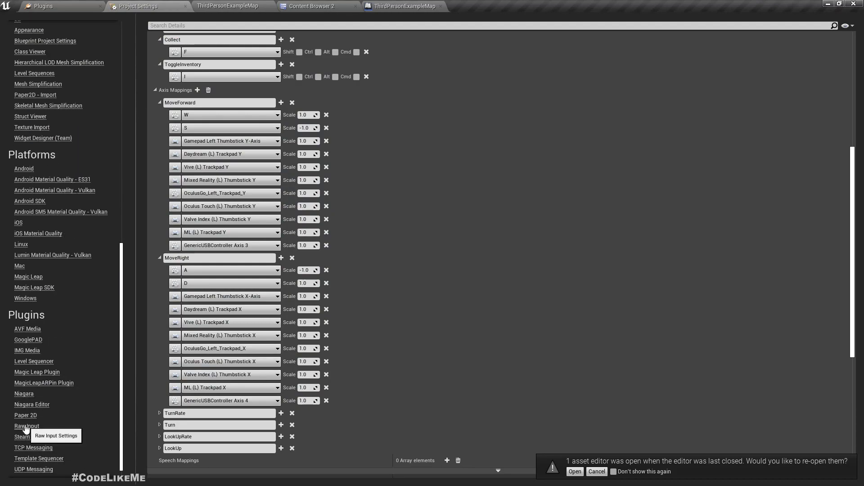
In Raw Input, untick Inverted on axis 3 and tick Gamepad Stick on axes 0 and 1
{"action": "left_click", "coordinate": [26, 426]}
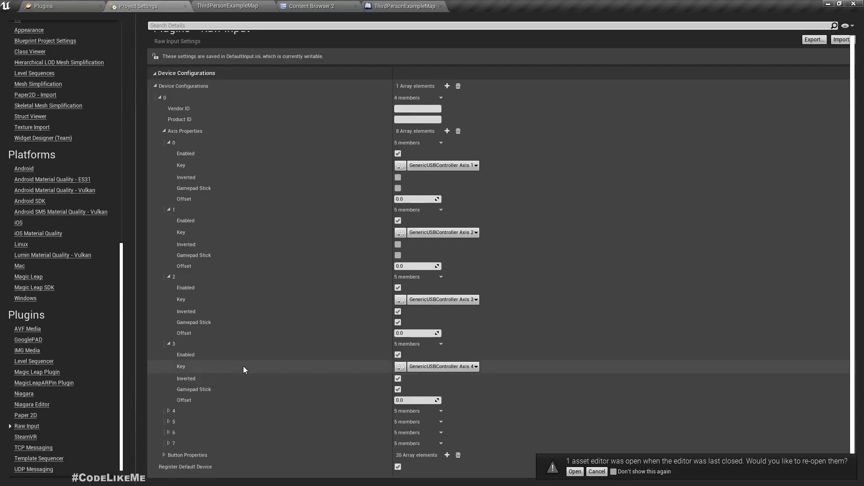
{"action": "left_click", "coordinate": [399, 380]}
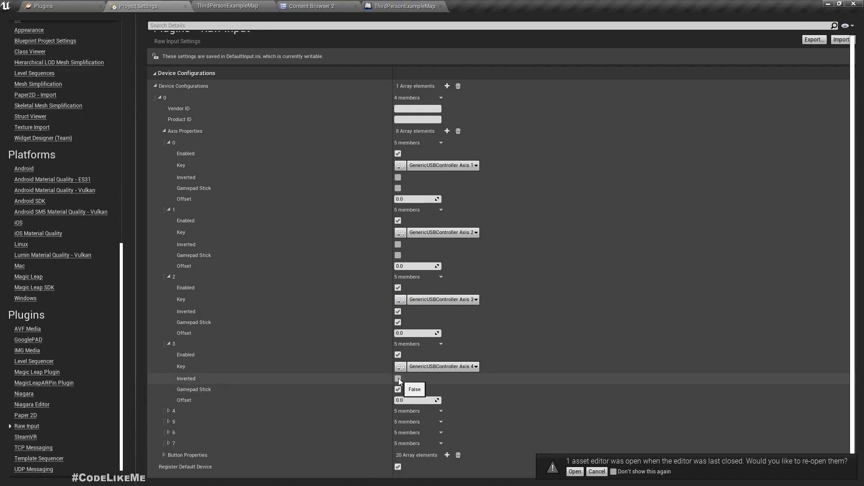
{"action": "scroll", "coordinate": [423, 334], "scroll_direction": "up", "scroll_amount": 1}
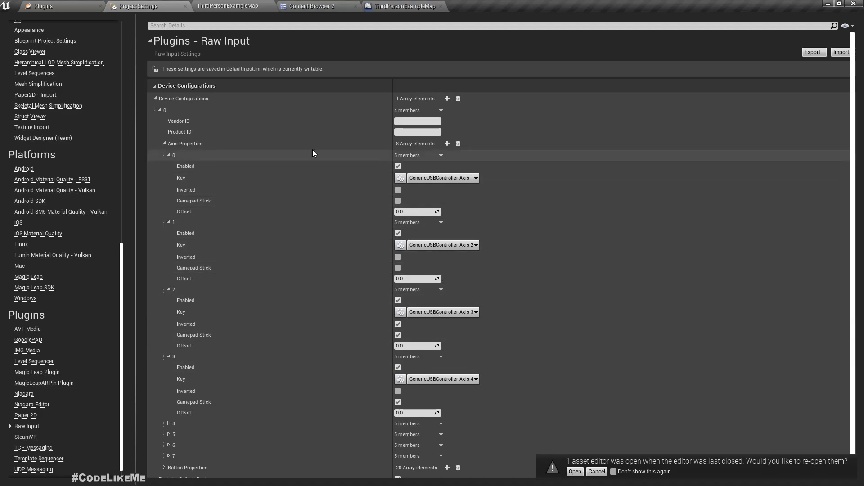
{"action": "left_click", "coordinate": [398, 202]}
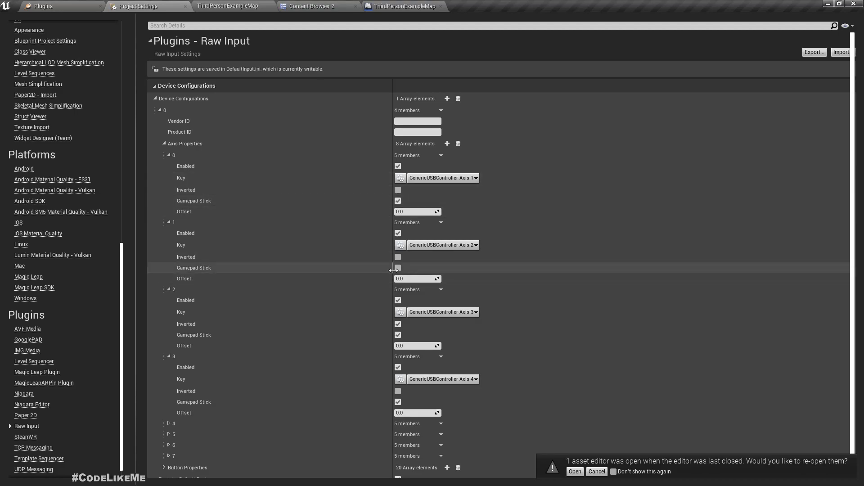
{"action": "left_click", "coordinate": [398, 268]}
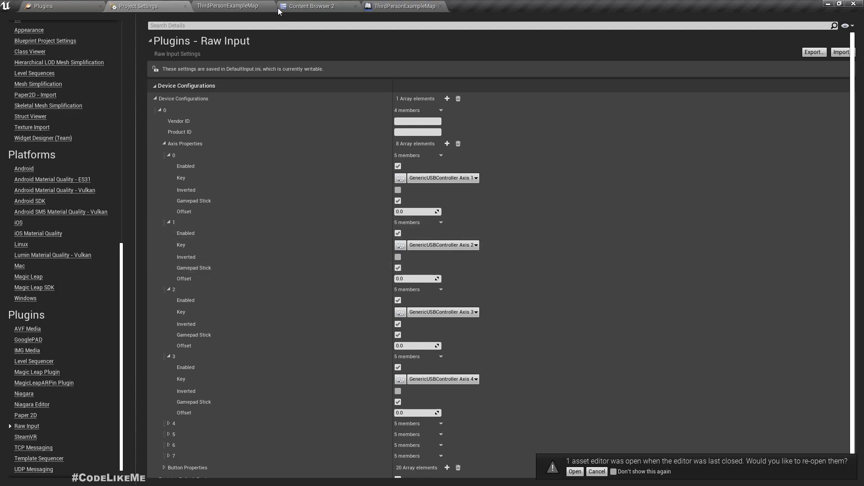
{"action": "scroll", "coordinate": [73, 148], "scroll_direction": "up", "scroll_amount": 15}
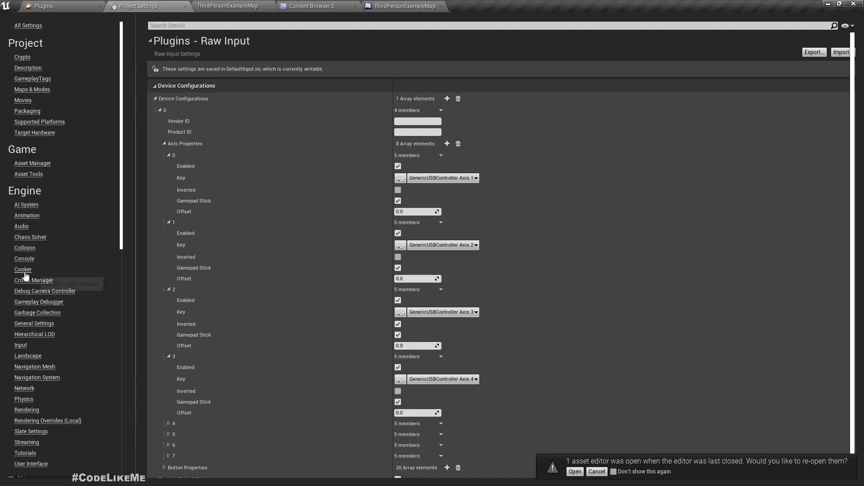
Add a TurnRate binding to GenericUSBController Axis 2
{"action": "left_click", "coordinate": [20, 345]}
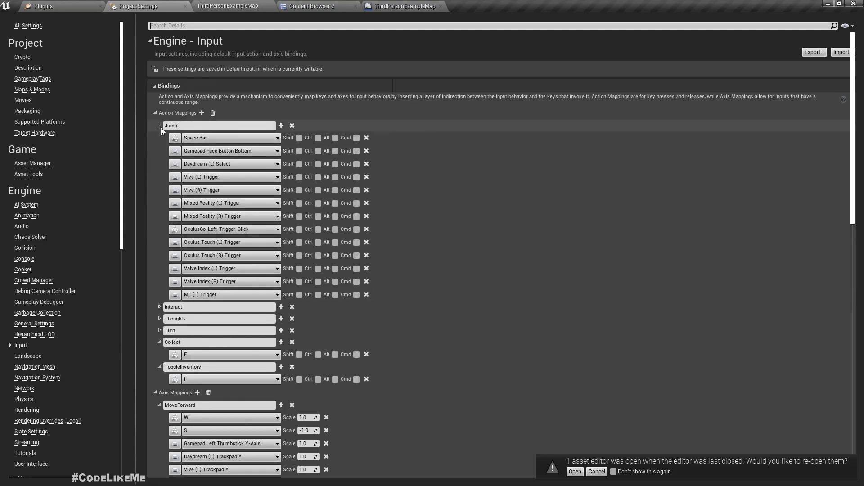
{"action": "scroll", "coordinate": [206, 303], "scroll_direction": "down", "scroll_amount": 1}
{"action": "scroll", "coordinate": [206, 302], "scroll_direction": "down", "scroll_amount": 14}
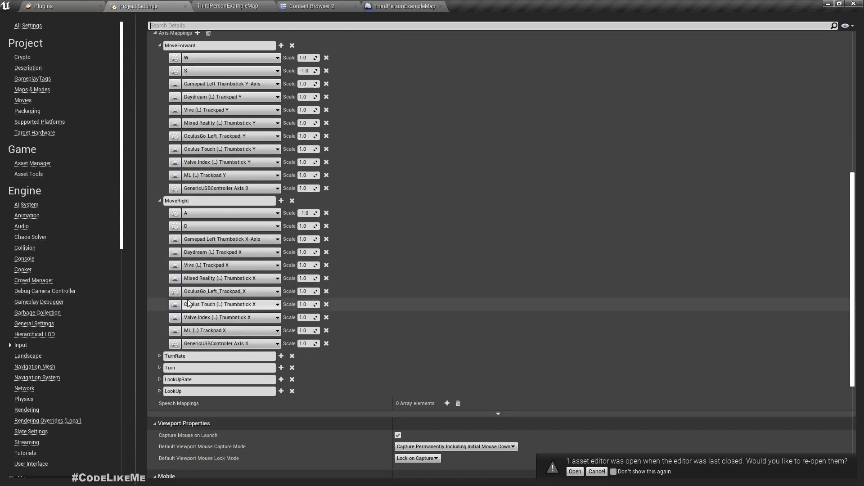
{"action": "left_click", "coordinate": [160, 368]}
{"action": "left_click", "coordinate": [160, 367]}
{"action": "left_click", "coordinate": [160, 356]}
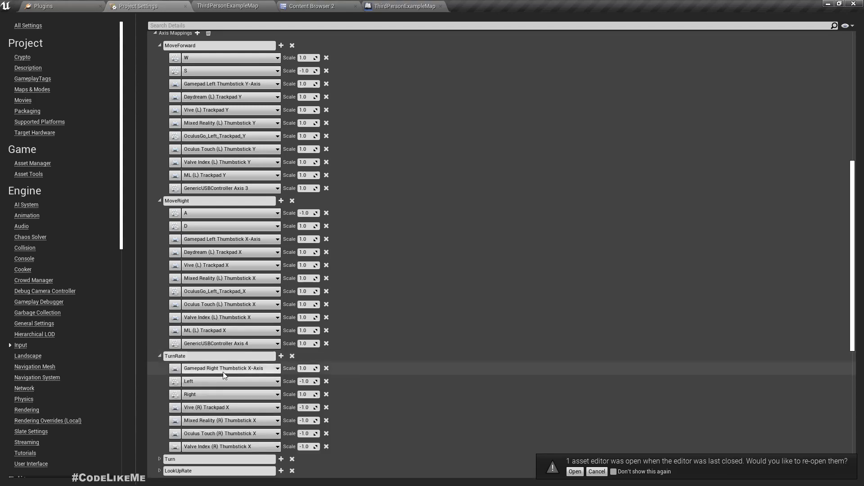
{"action": "scroll", "coordinate": [238, 377], "scroll_direction": "down", "scroll_amount": 2}
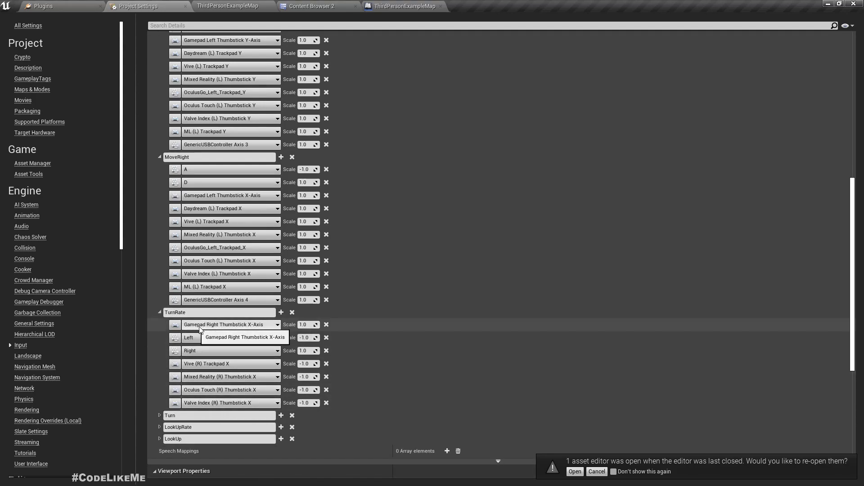
{"action": "left_click", "coordinate": [281, 312]}
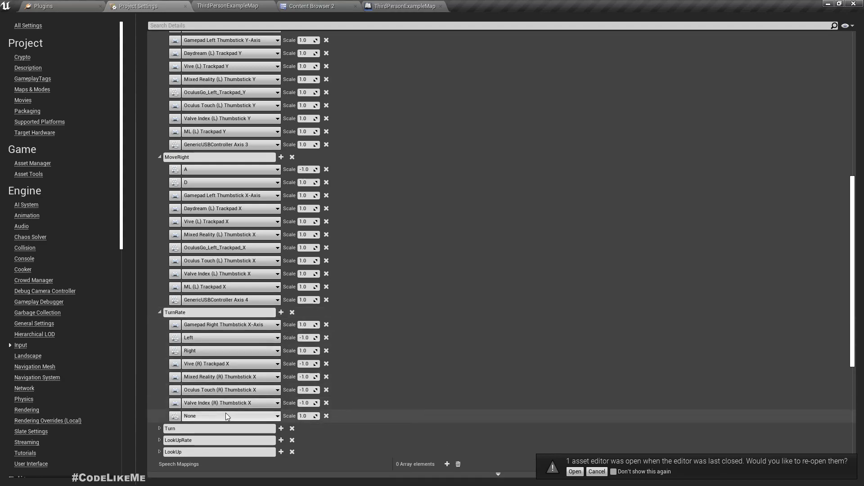
{"action": "left_click", "coordinate": [201, 416]}
{"action": "type", "text": "ax"}
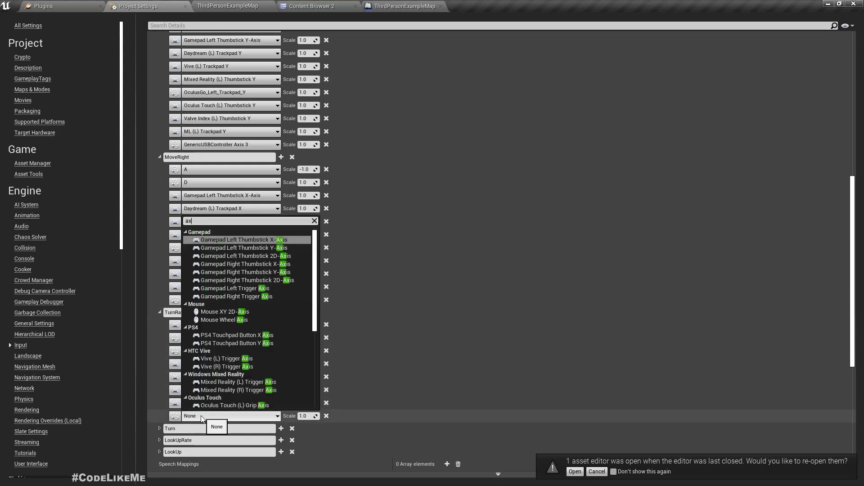
{"action": "type", "text": "is 2"}
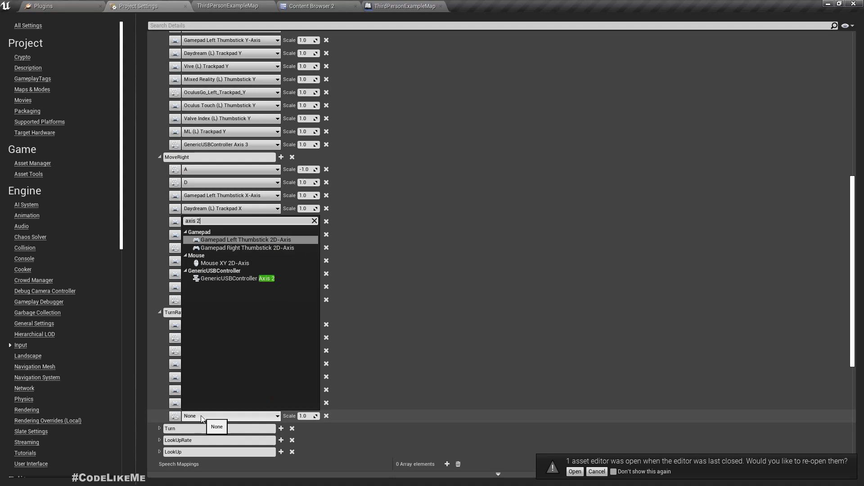
{"action": "key", "text": "Down"}
{"action": "key", "text": "Down"}
{"action": "key", "text": "Up"}
{"action": "key", "text": "Down"}
{"action": "key", "text": "Down"}
{"action": "key", "text": "Down"}
{"action": "key", "text": "Down"}
{"action": "key", "text": "Down"}
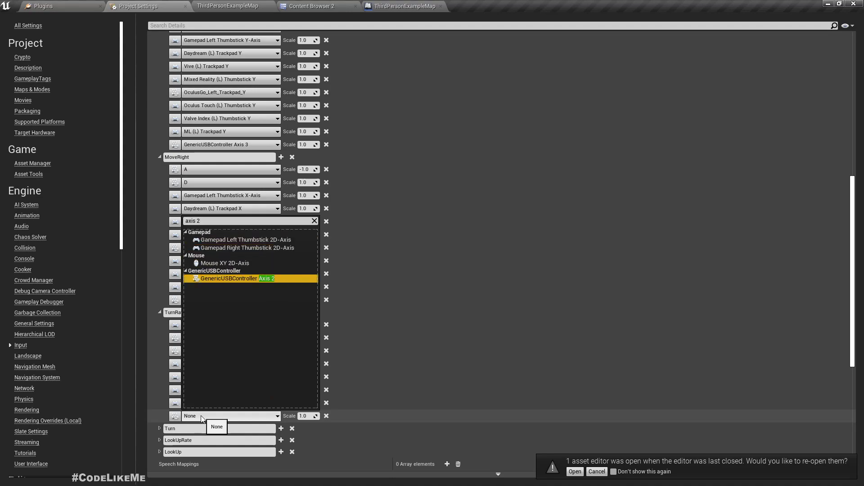
{"action": "key", "text": "Return"}
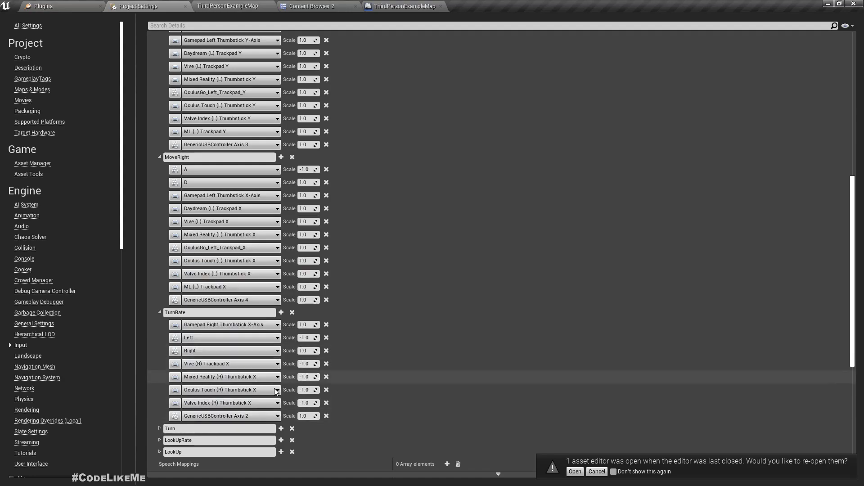
Add a LookUpRate binding to GenericUSBController Axis 1
{"action": "left_click", "coordinate": [160, 440]}
{"action": "scroll", "coordinate": [198, 443], "scroll_direction": "down", "scroll_amount": 2}
{"action": "left_click", "coordinate": [281, 383]}
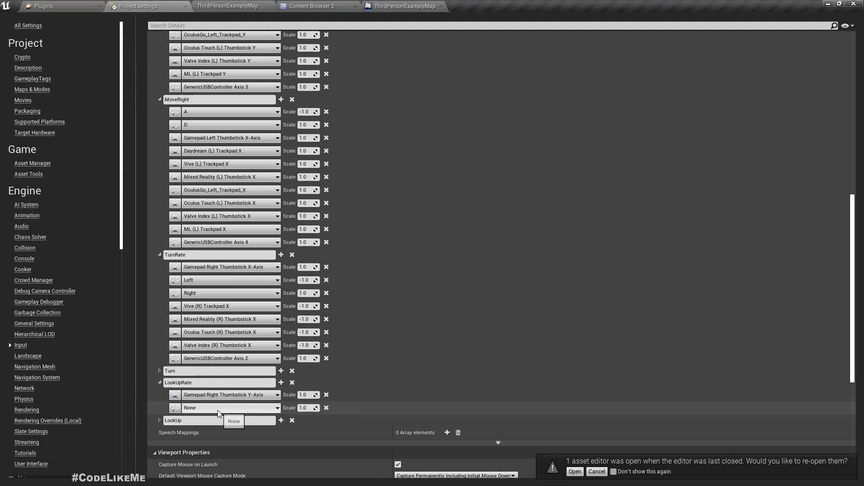
{"action": "left_click", "coordinate": [218, 408]}
{"action": "type", "text": "axis 1"}
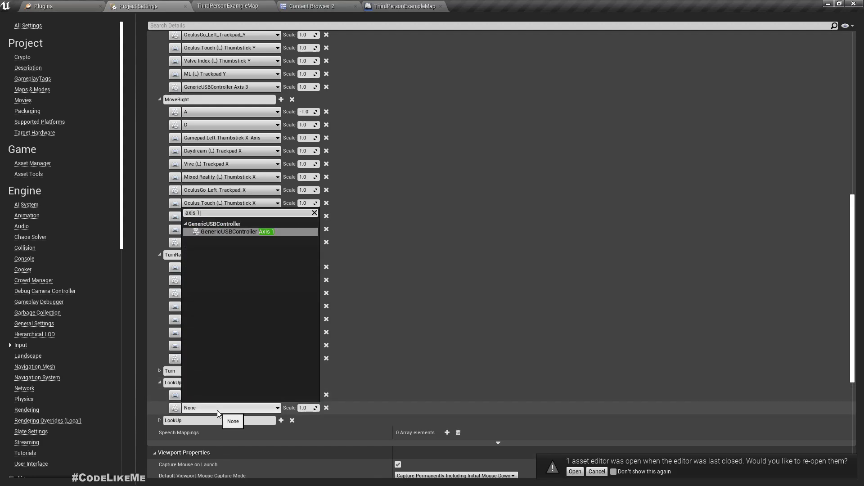
{"action": "key", "text": "Return"}
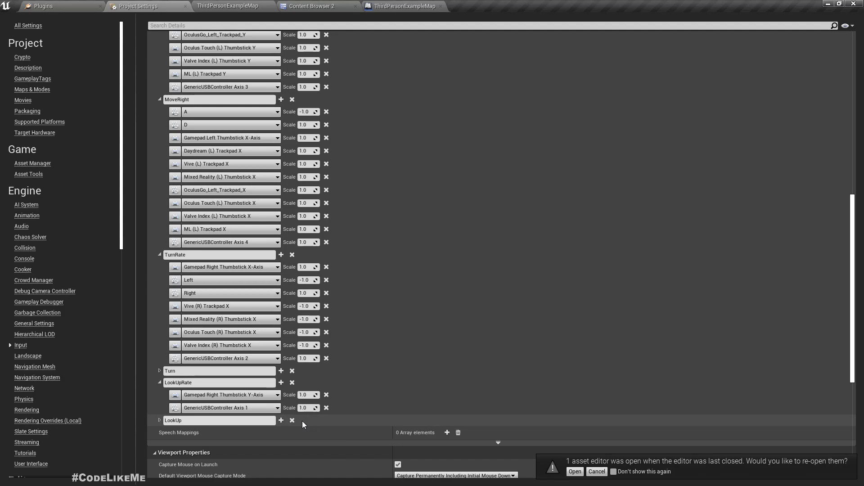
Play the level in a maximised viewport with Alt+P and walk the character forward
{"action": "left_click", "coordinate": [234, 5]}
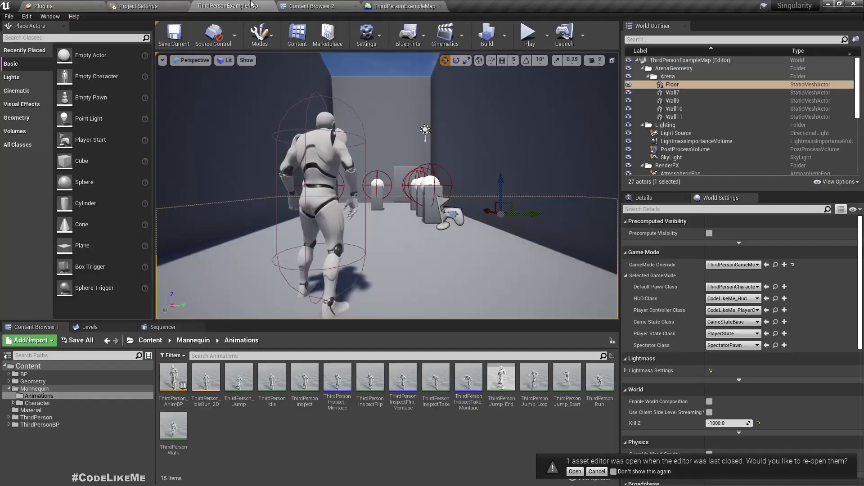
{"action": "right_click_drag", "start_coordinate": [441, 164], "coordinate": [473, 173]}
{"action": "key", "text": "F11"}
{"action": "key", "text": "alt+p"}
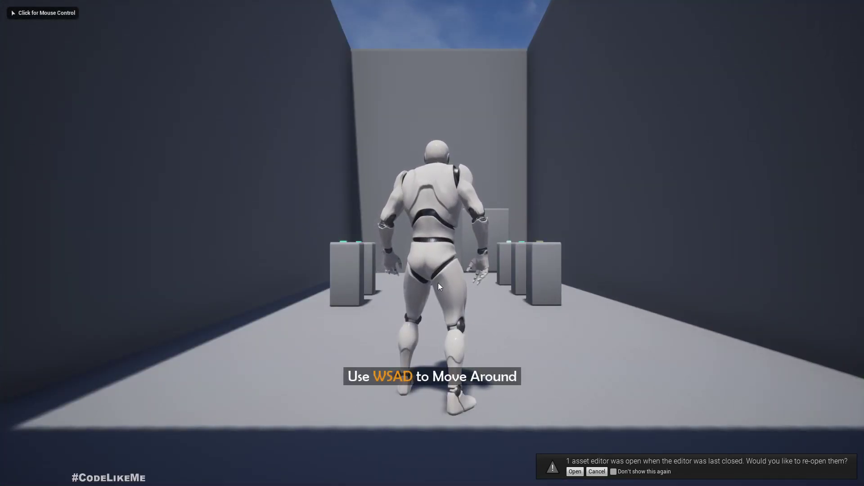
{"action": "right_click", "coordinate": [442, 164]}
{"action": "key", "text": "w"}
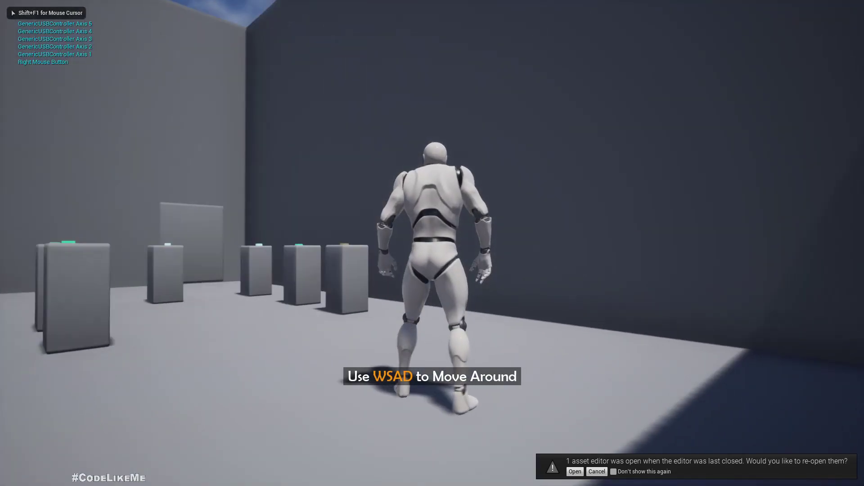
Walk the character among the pillars while swinging the camera, then exit and restore the layout
{"action": "key", "text": "w"}
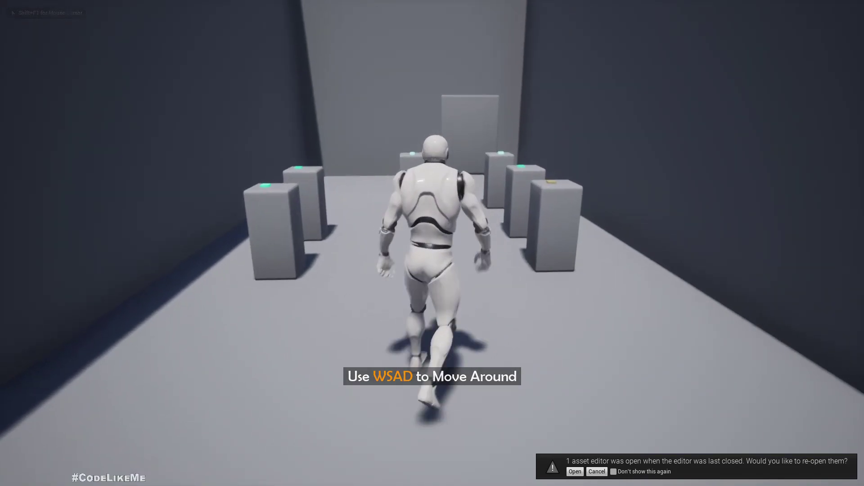
{"action": "key", "text": "w"}
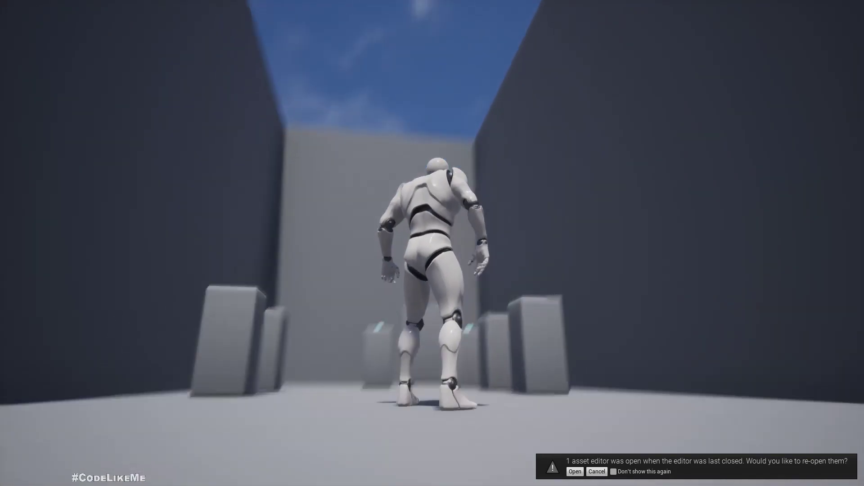
{"action": "key", "text": "w"}
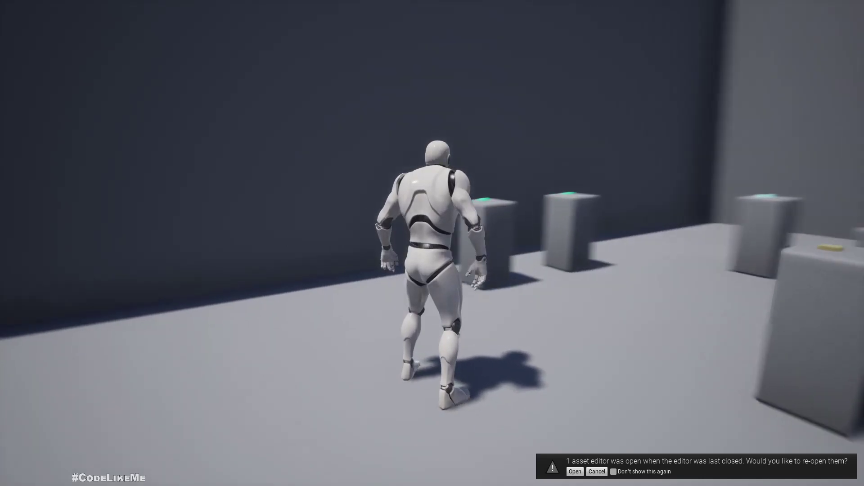
{"action": "key", "text": "w"}
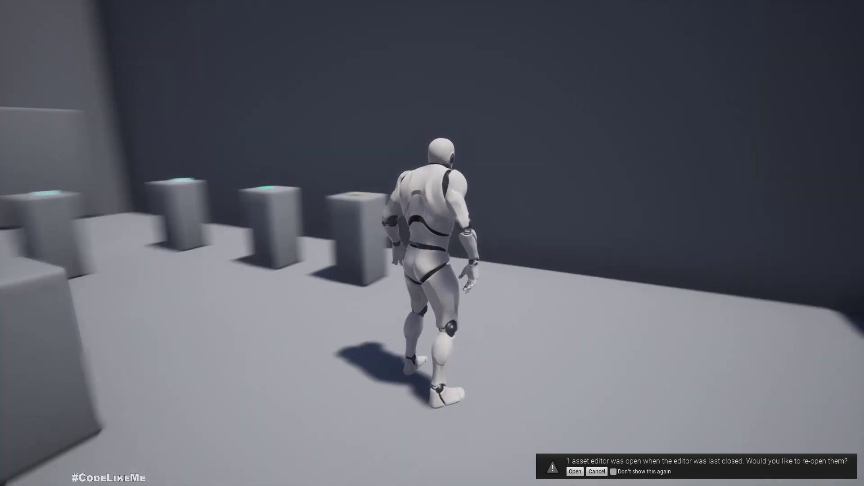
{"action": "key", "text": "w"}
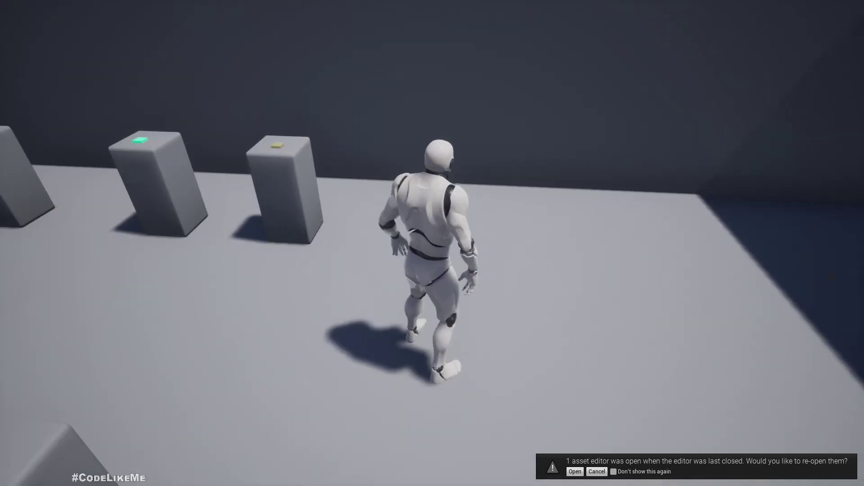
{"action": "key", "text": "w"}
{"action": "key", "text": "Escape"}
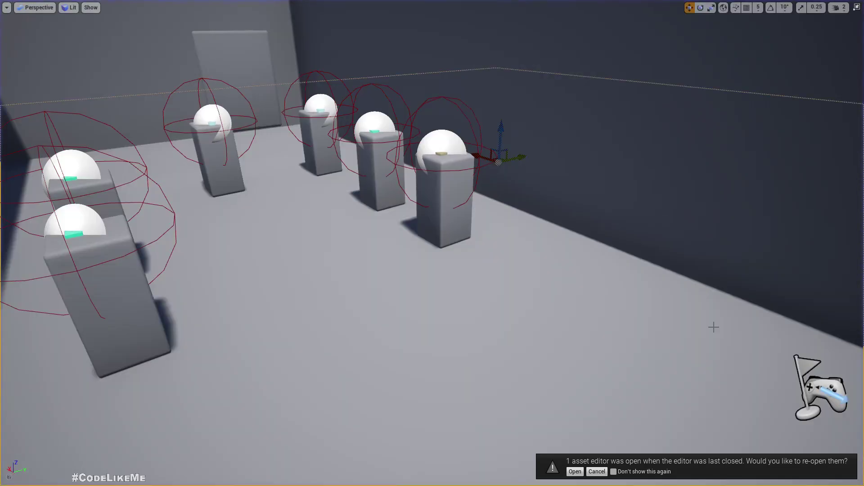
{"action": "key", "text": "F11"}
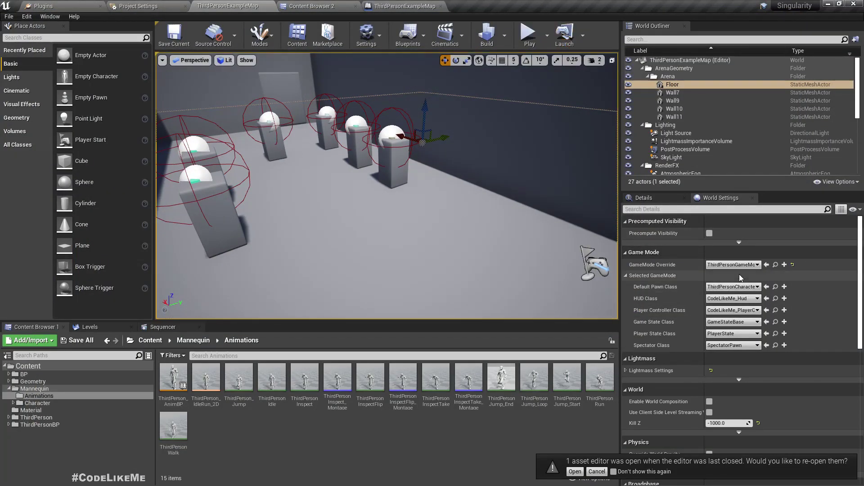
Locate the ThirdPersonCharacter blueprint and inspect the Level Blueprint and character blueprint
{"action": "left_click", "coordinate": [777, 287]}
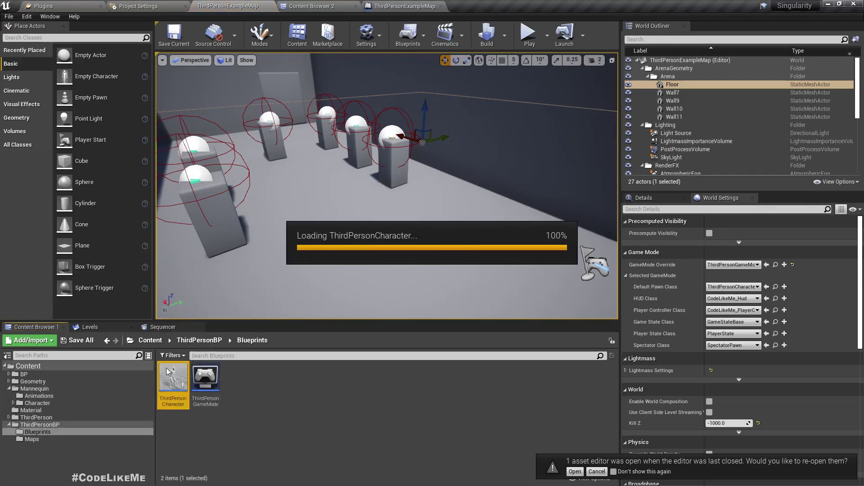
{"action": "left_click_drag", "start_coordinate": [167, 372], "coordinate": [333, 279]}
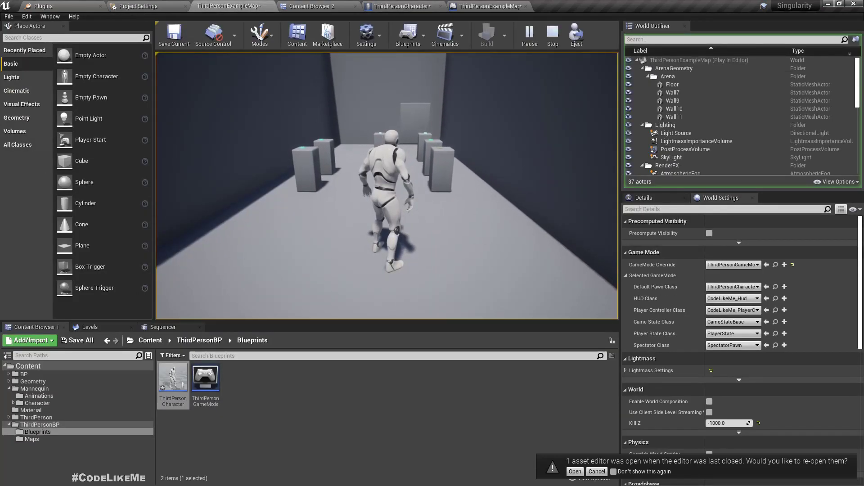
{"action": "left_click", "coordinate": [489, 6]}
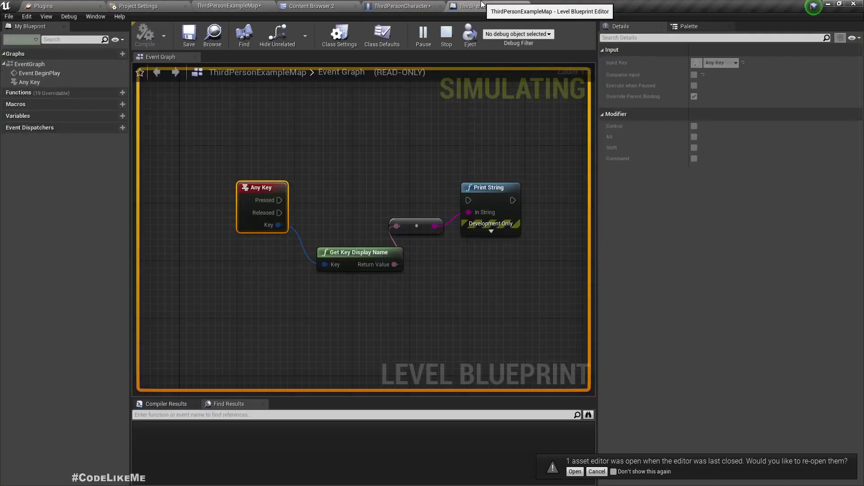
{"action": "left_click", "coordinate": [392, 6]}
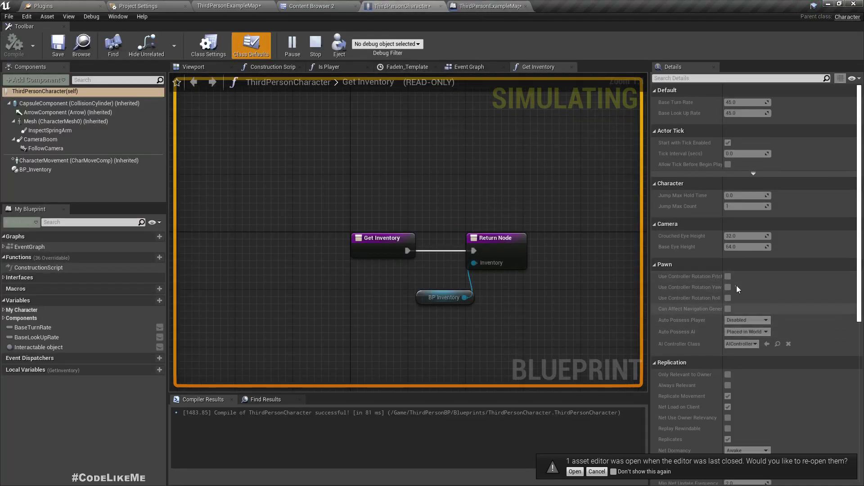
Test the running level again, moving the mannequin back and forth, then stop
{"action": "left_click", "coordinate": [194, 5]}
{"action": "key", "text": "w"}
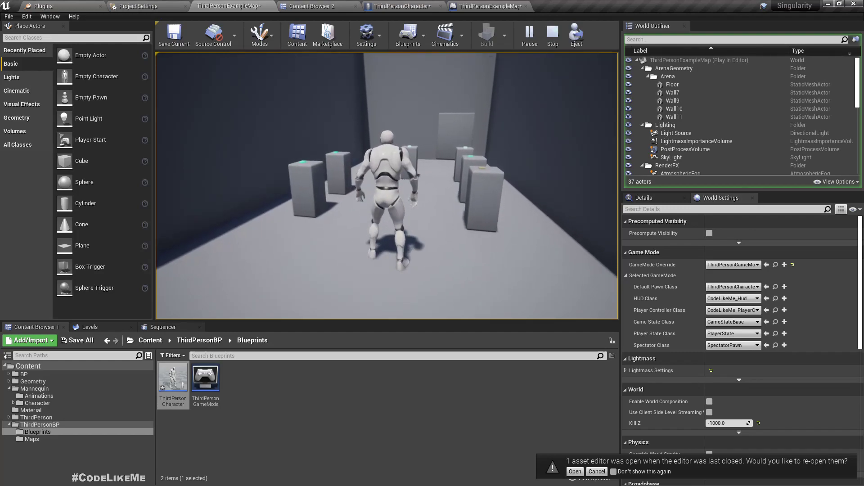
{"action": "key", "text": "s"}
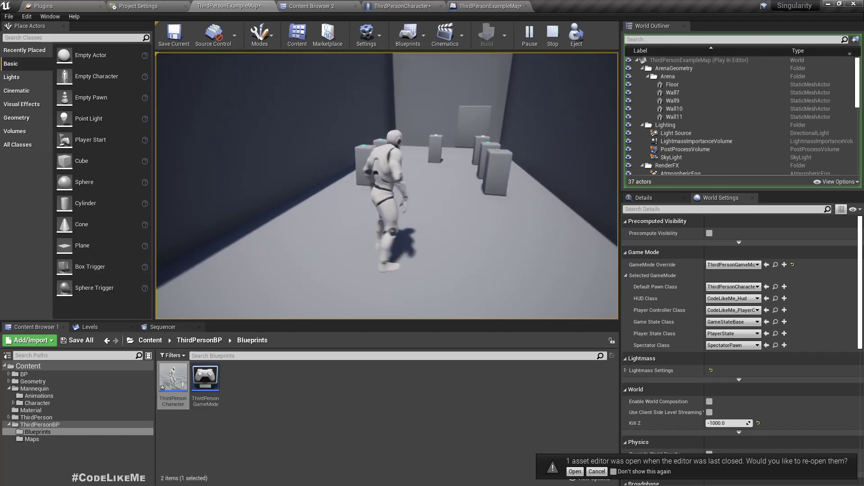
{"action": "key", "text": "s"}
{"action": "key", "text": "w"}
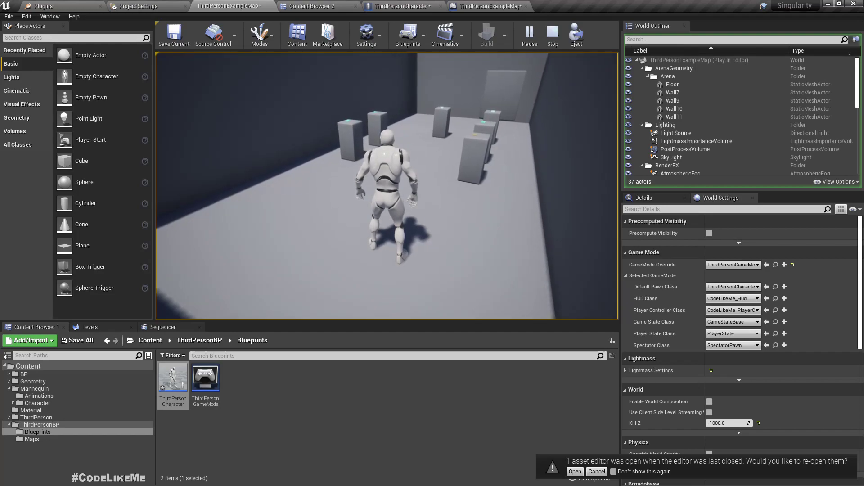
{"action": "key", "text": "Escape"}
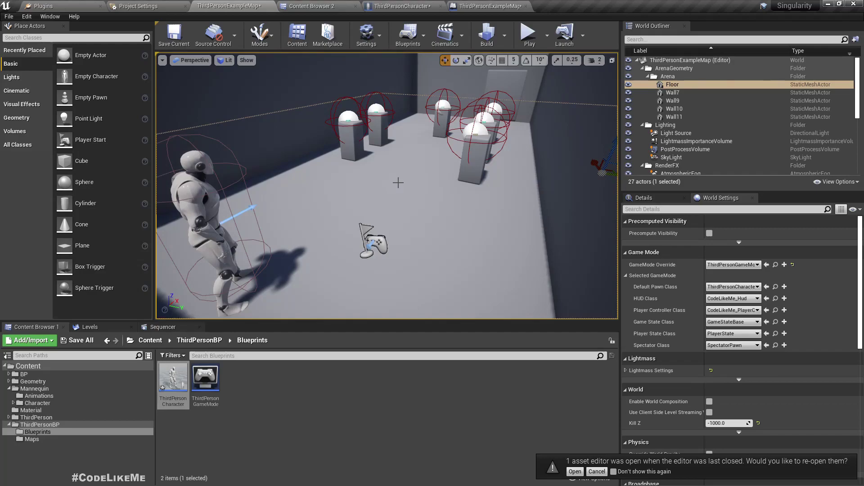
Add an Event Tick node to the Level Blueprint graph
{"action": "left_click", "coordinate": [491, 6]}
{"action": "scroll", "coordinate": [358, 141], "scroll_direction": "down", "scroll_amount": 4}
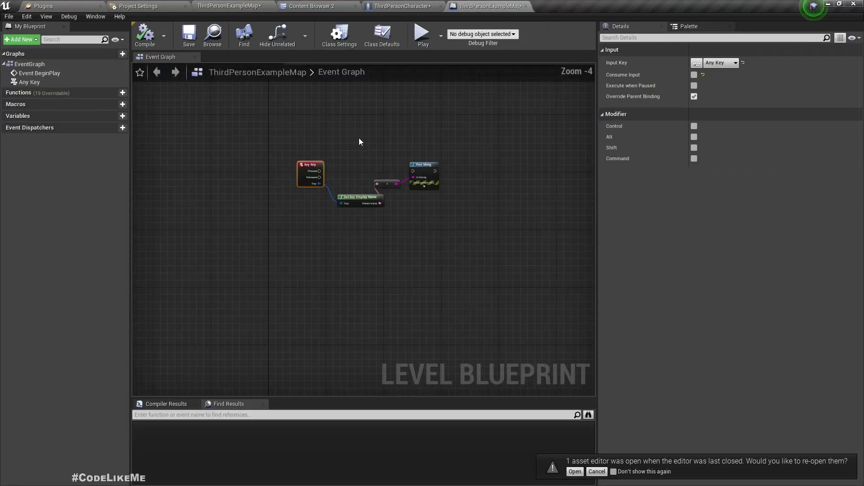
{"action": "right_click_drag", "start_coordinate": [358, 138], "coordinate": [325, 374]}
{"action": "scroll", "coordinate": [350, 279], "scroll_direction": "down", "scroll_amount": 4}
{"action": "scroll", "coordinate": [343, 270], "scroll_direction": "up", "scroll_amount": 6}
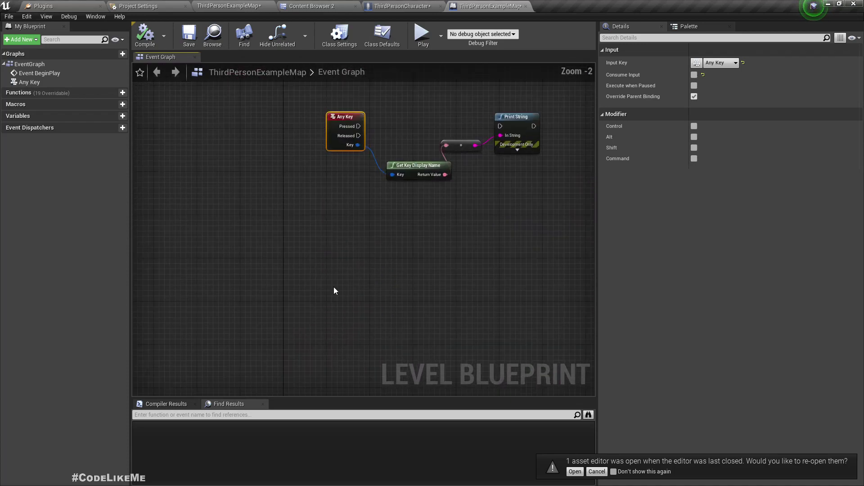
{"action": "right_click", "coordinate": [344, 234]}
{"action": "type", "text": "tick"}
{"action": "key", "text": "Return"}
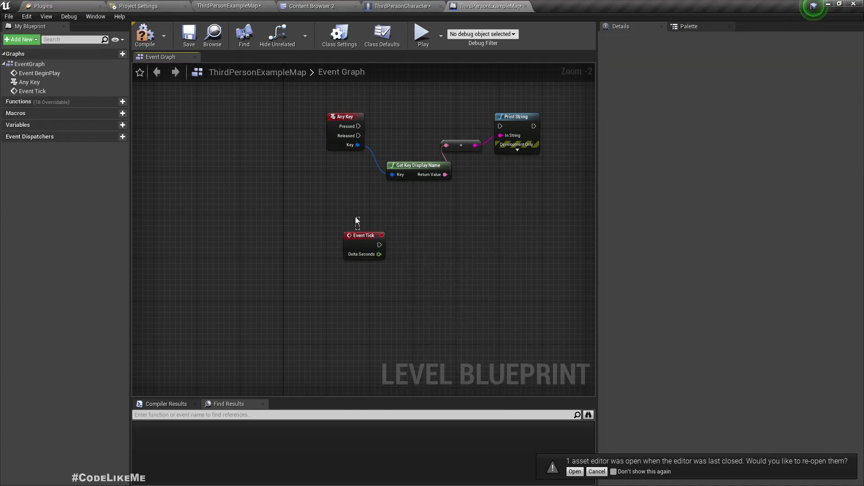
Delete the old Any Key nodes and wire a Print String node off Event Tick
{"action": "left_click_drag", "start_coordinate": [364, 235], "coordinate": [340, 221]}
{"action": "scroll", "coordinate": [390, 192], "scroll_direction": "up", "scroll_amount": 2}
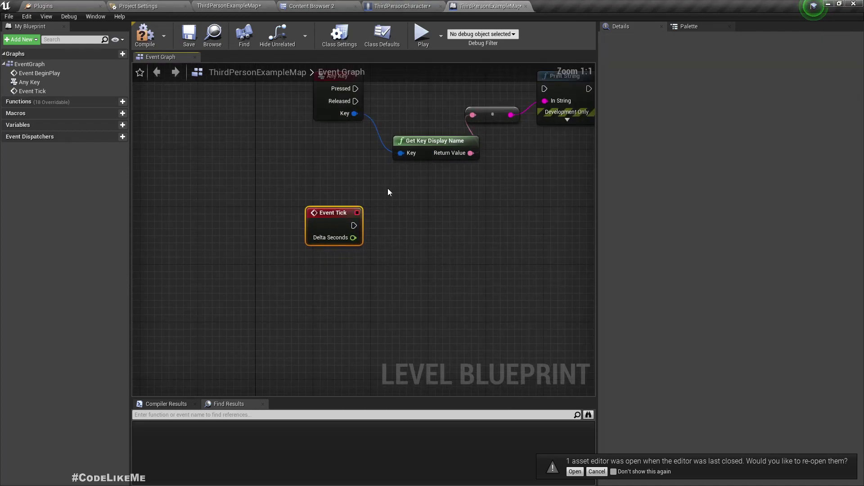
{"action": "right_click_drag", "start_coordinate": [389, 192], "coordinate": [343, 311]}
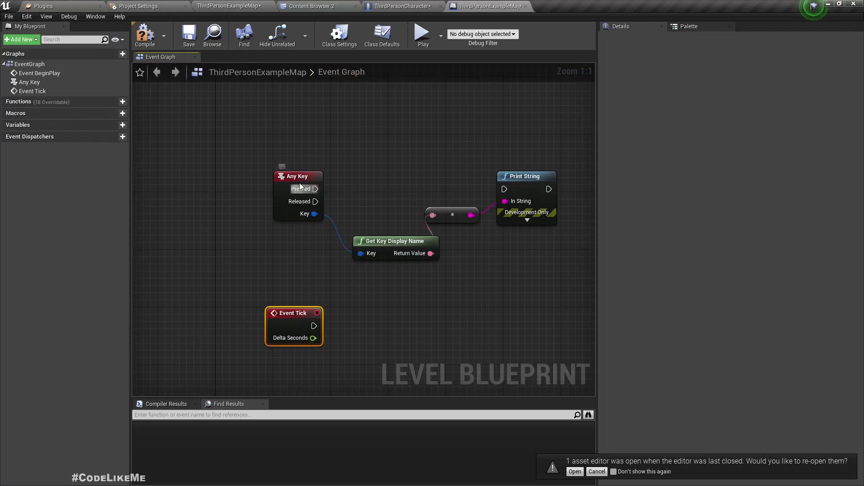
{"action": "left_click_drag", "start_coordinate": [276, 142], "coordinate": [531, 274]}
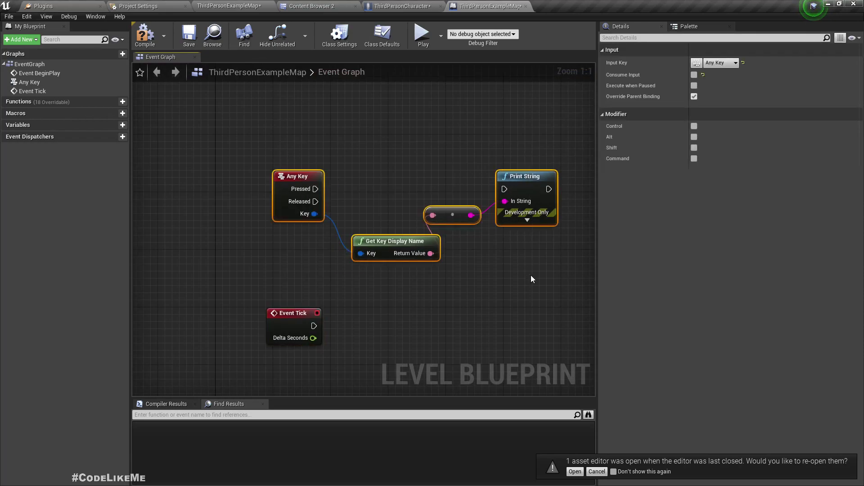
{"action": "key", "text": "Delete"}
{"action": "left_click_drag", "start_coordinate": [313, 326], "coordinate": [416, 328]}
{"action": "type", "text": "prin"}
{"action": "key", "text": "Return"}
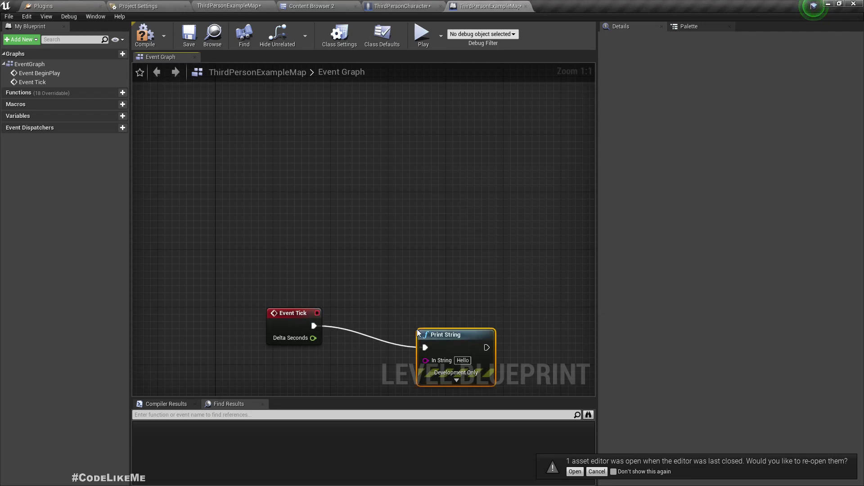
Add Get MoveForward with Consume Input off and wire its value into Print String
{"action": "left_click_drag", "start_coordinate": [457, 345], "coordinate": [465, 330]}
{"action": "right_click_drag", "start_coordinate": [396, 250], "coordinate": [415, 167]}
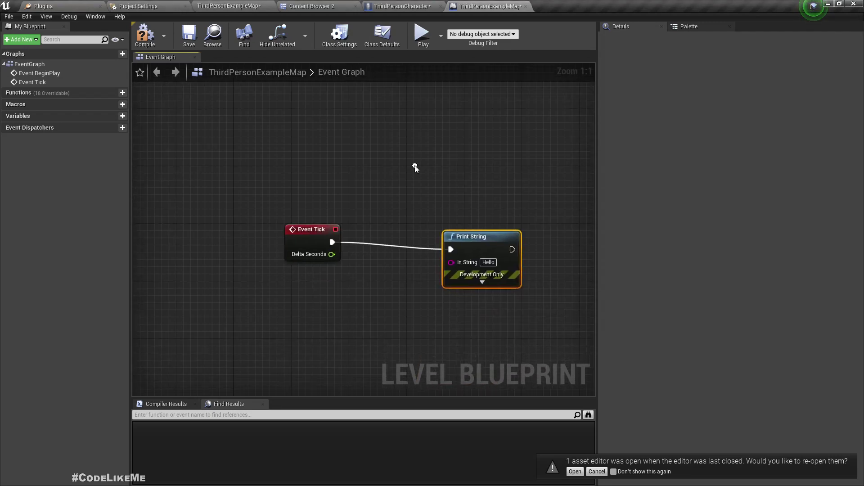
{"action": "left_click_drag", "start_coordinate": [331, 255], "coordinate": [347, 314]}
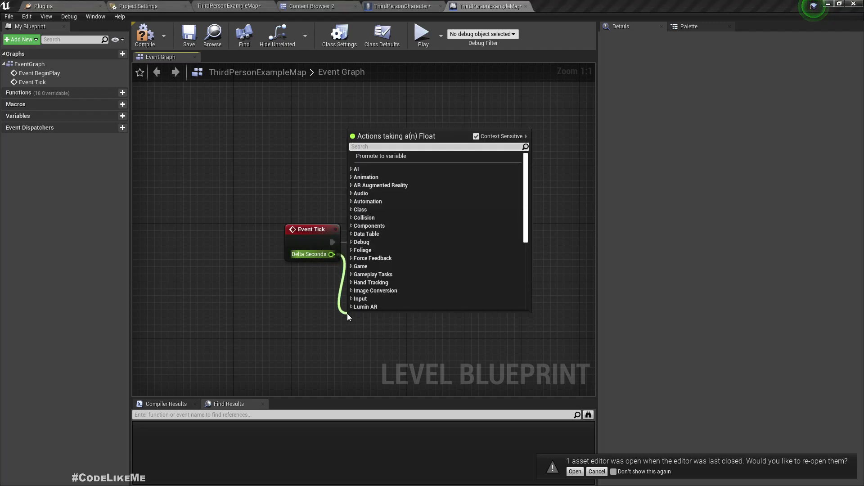
{"action": "left_click", "coordinate": [336, 341]}
{"action": "right_click", "coordinate": [327, 352]}
{"action": "type", "text": "move forw"}
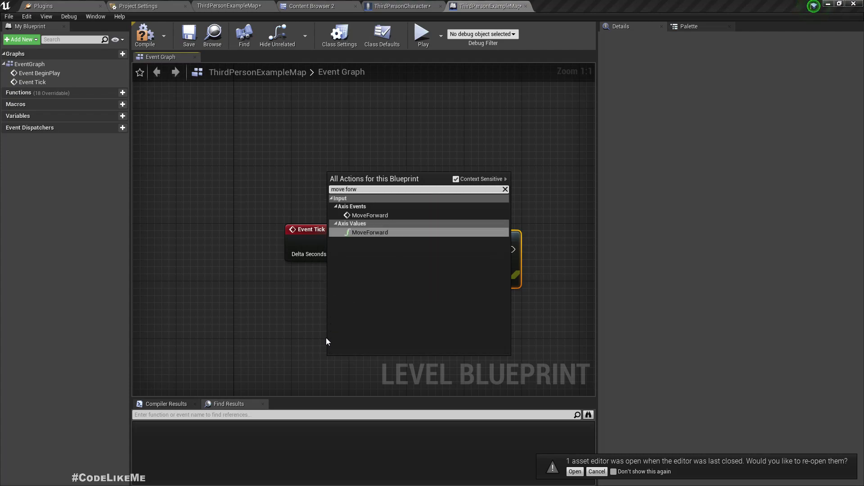
{"action": "key", "text": "Return"}
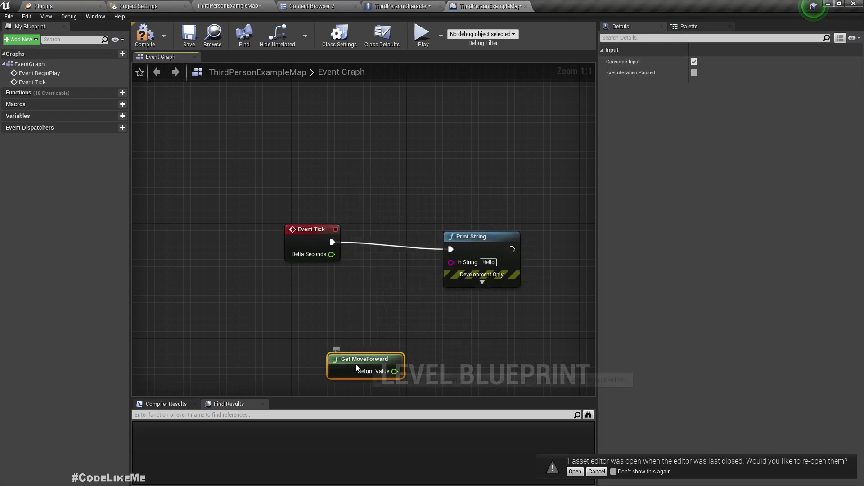
{"action": "left_click_drag", "start_coordinate": [352, 363], "coordinate": [352, 305]}
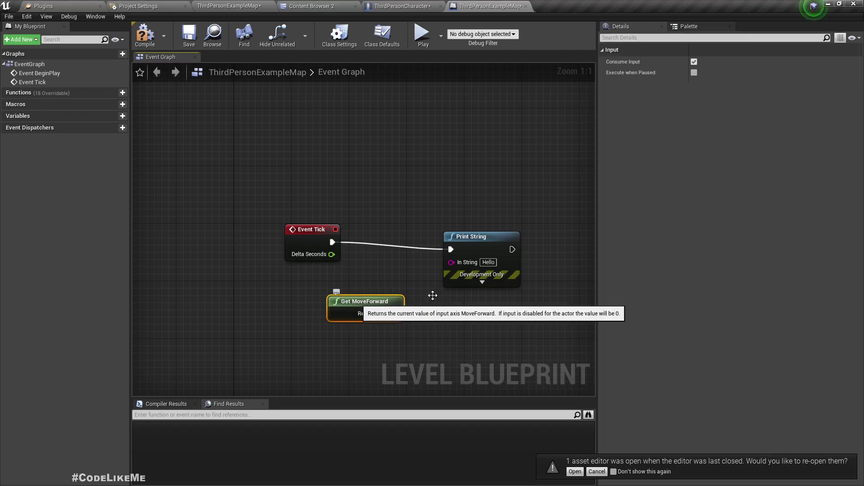
{"action": "left_click", "coordinate": [694, 62]}
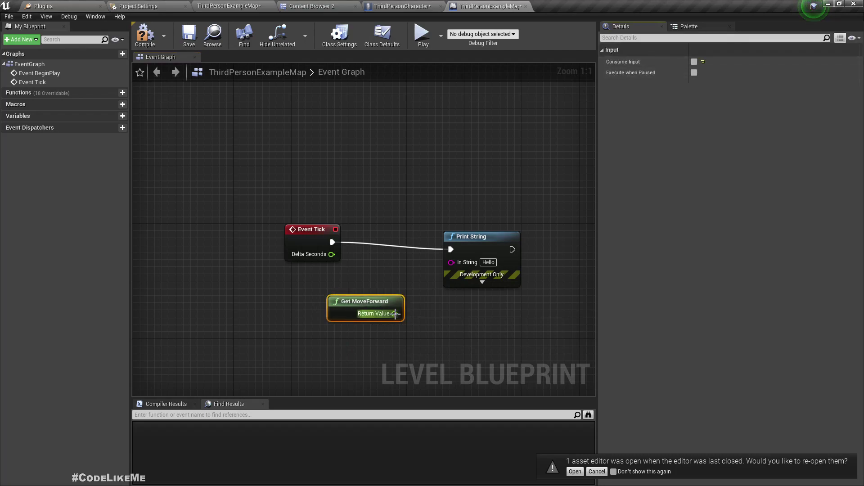
{"action": "left_click_drag", "start_coordinate": [395, 313], "coordinate": [516, 236]}
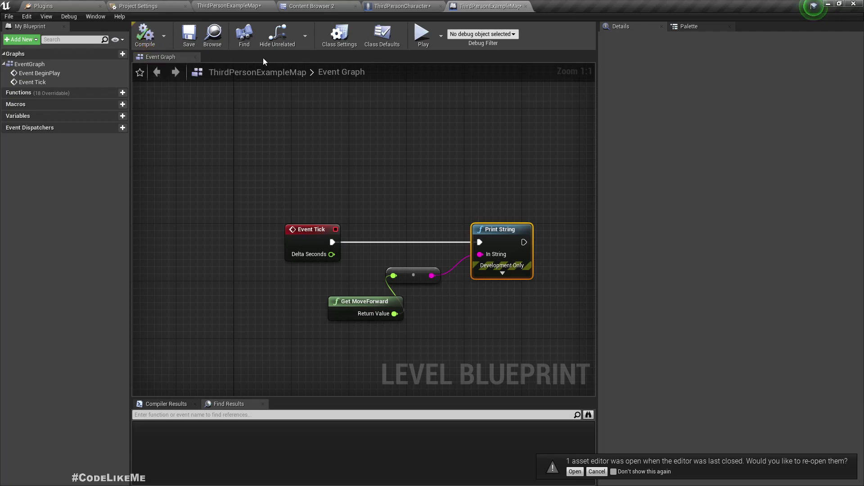
Play the level full-screen, walking forward and back to watch MoveForward values print, then exit
{"action": "left_click", "coordinate": [241, 6]}
{"action": "right_click_drag", "start_coordinate": [373, 142], "coordinate": [364, 147]}
{"action": "key", "text": "F11"}
{"action": "key", "text": "alt+p"}
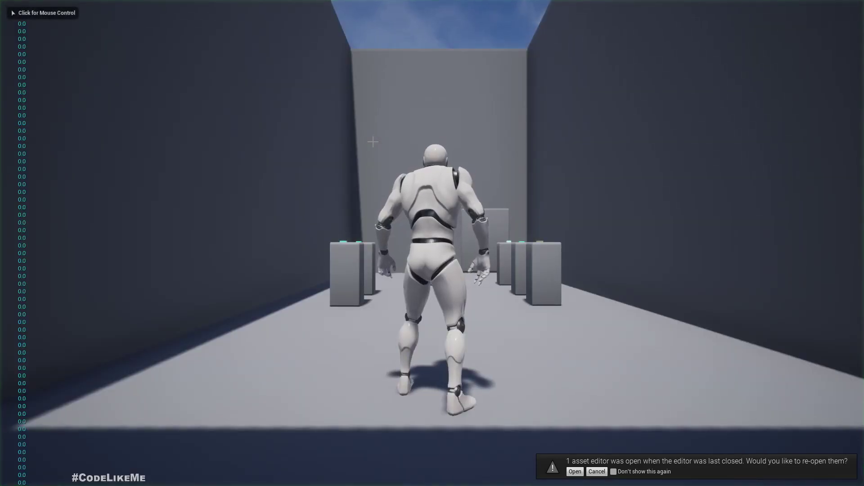
{"action": "left_click", "coordinate": [373, 142]}
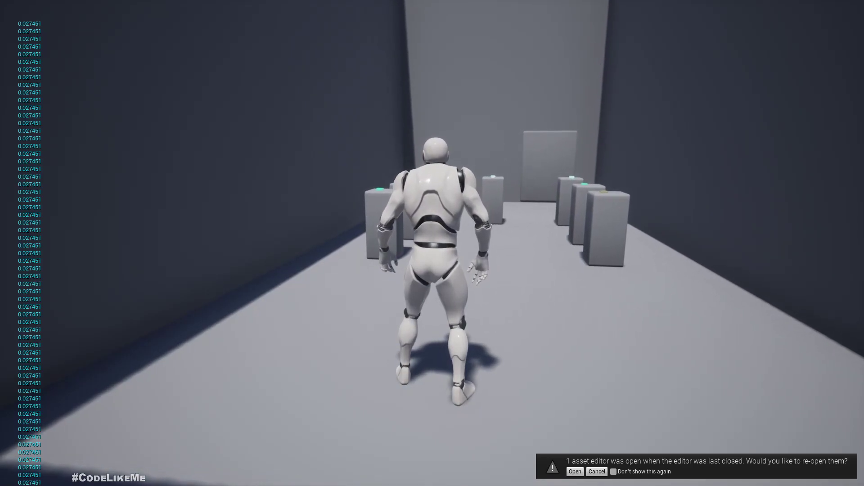
{"action": "key", "text": "s"}
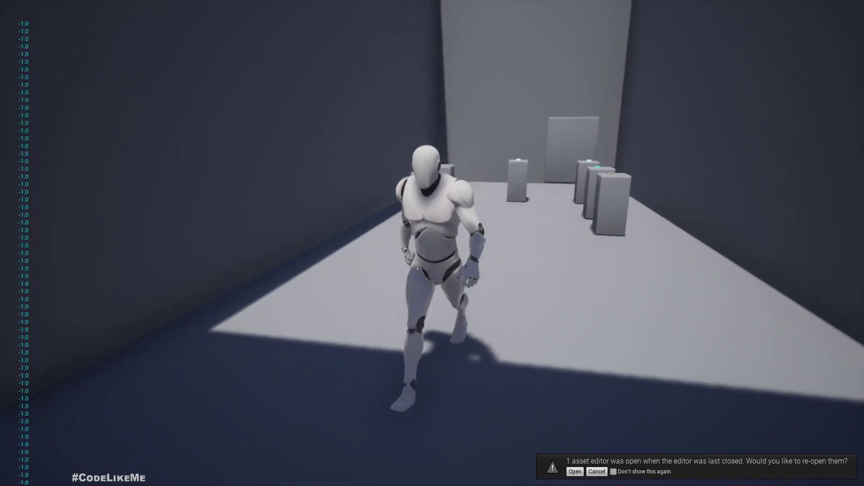
{"action": "key", "text": "w"}
{"action": "key", "text": "w"}
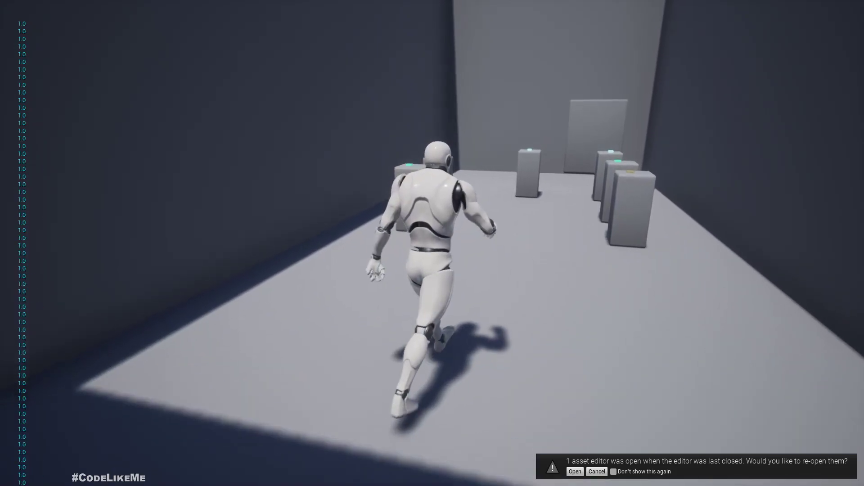
{"action": "key", "text": "s"}
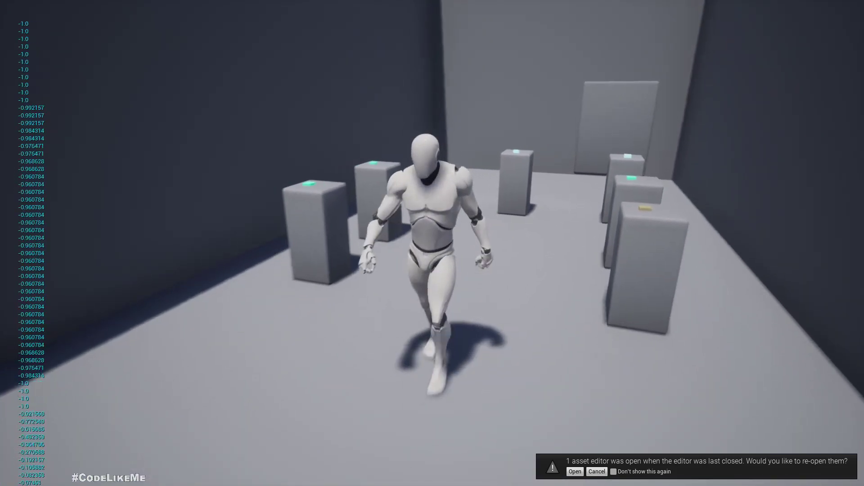
{"action": "key", "text": "w"}
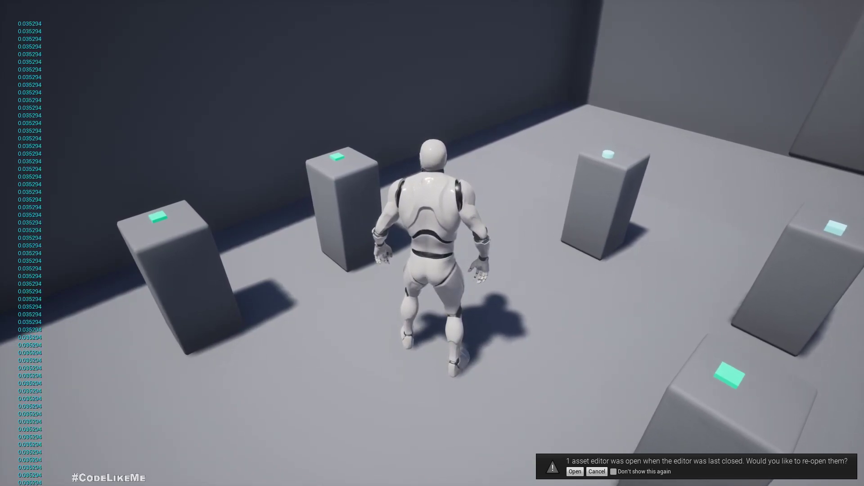
{"action": "key", "text": "Escape"}
{"action": "key", "text": "F11"}
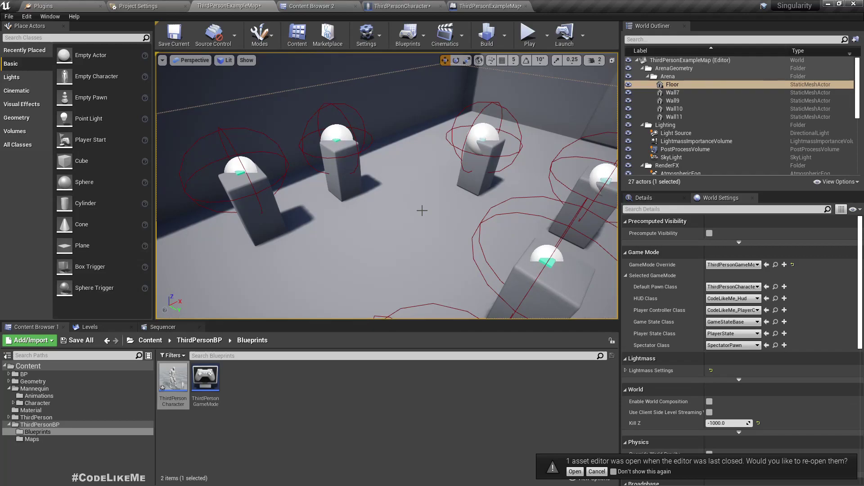
Bring the ThirdPersonCharacter Event Graph's MoveForward and Add Movement Input nodes into view
{"action": "left_click", "coordinate": [400, 6]}
{"action": "scroll", "coordinate": [375, 184], "scroll_direction": "down", "scroll_amount": 5}
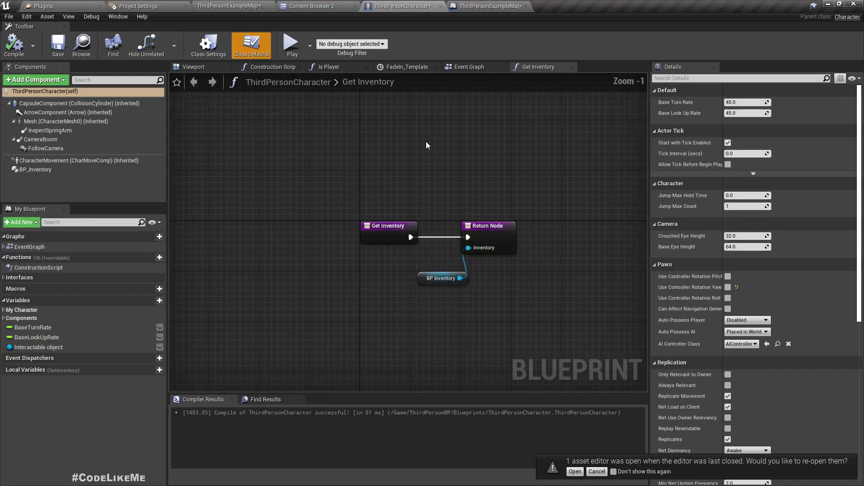
{"action": "scroll", "coordinate": [387, 200], "scroll_direction": "down", "scroll_amount": 3}
{"action": "left_click", "coordinate": [469, 67]}
{"action": "scroll", "coordinate": [277, 183], "scroll_direction": "down", "scroll_amount": 3}
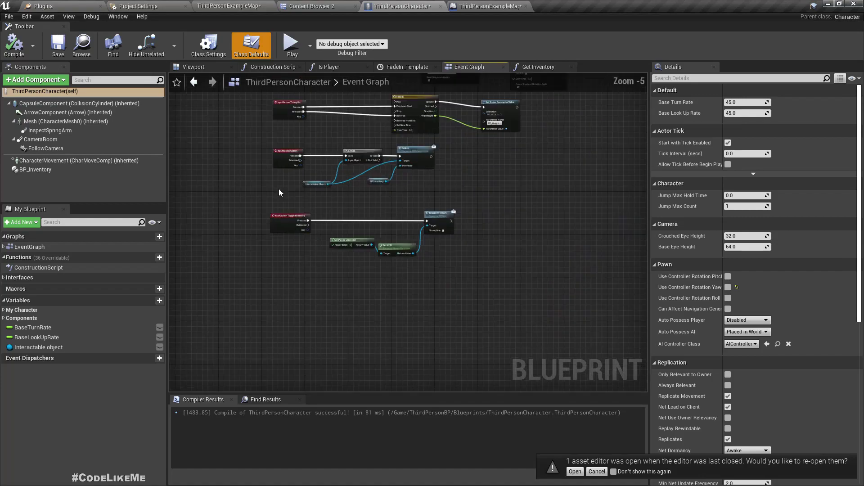
{"action": "right_click_drag", "start_coordinate": [281, 178], "coordinate": [249, 326]}
{"action": "right_click_drag", "start_coordinate": [243, 162], "coordinate": [298, 304]}
{"action": "scroll", "coordinate": [301, 303], "scroll_direction": "up", "scroll_amount": 4}
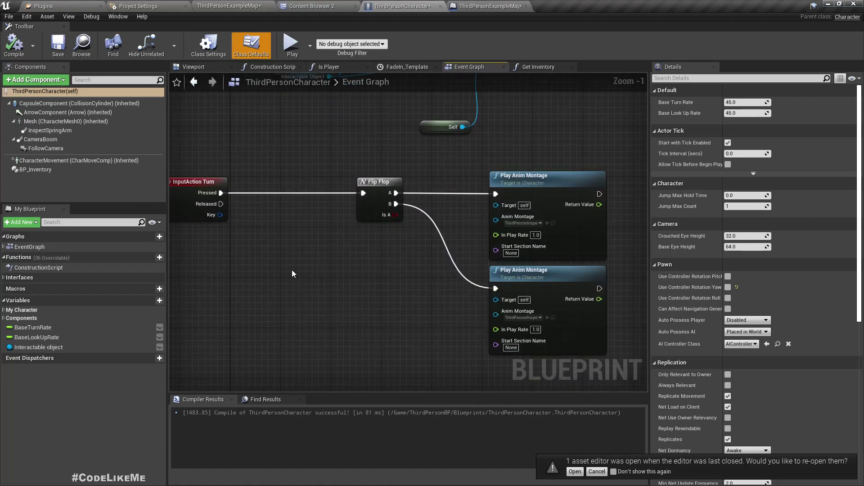
{"action": "scroll", "coordinate": [292, 269], "scroll_direction": "down", "scroll_amount": 4}
{"action": "scroll", "coordinate": [364, 179], "scroll_direction": "down", "scroll_amount": 3}
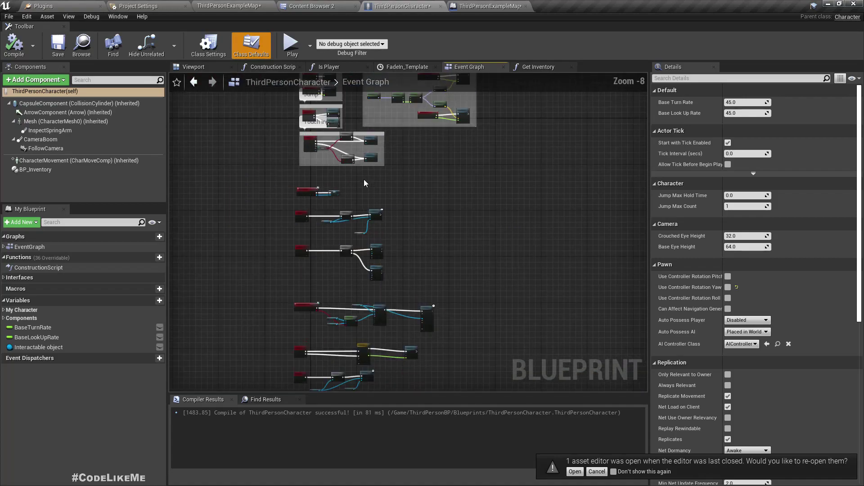
{"action": "scroll", "coordinate": [387, 224], "scroll_direction": "up", "scroll_amount": 9}
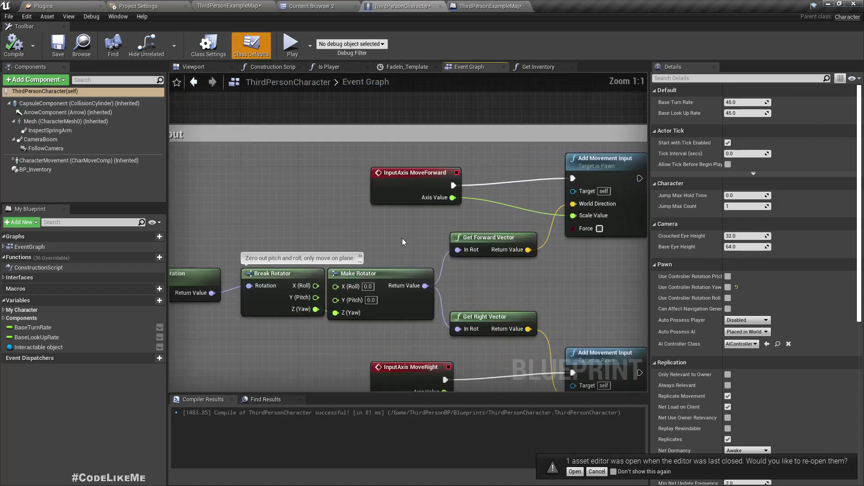
{"action": "right_click_drag", "start_coordinate": [410, 243], "coordinate": [269, 231]}
{"action": "scroll", "coordinate": [423, 205], "scroll_direction": "down", "scroll_amount": 1}
{"action": "scroll", "coordinate": [391, 165], "scroll_direction": "down", "scroll_amount": 3}
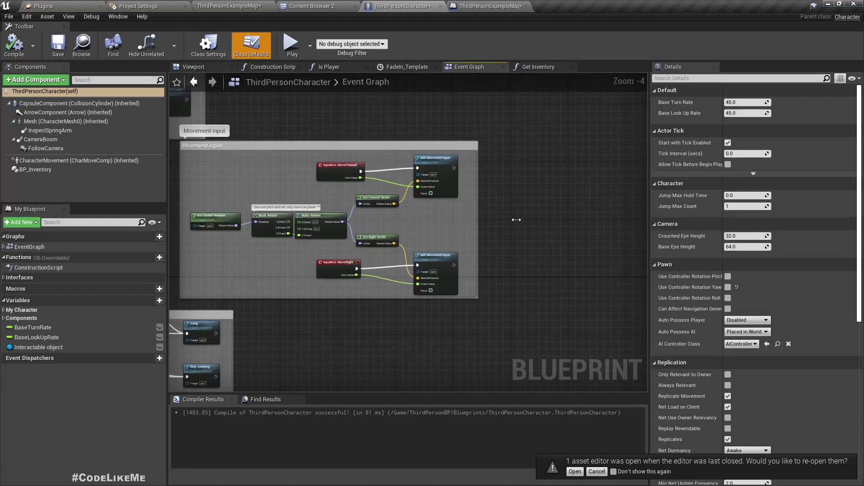
{"action": "left_click_drag", "start_coordinate": [439, 177], "coordinate": [439, 177]}
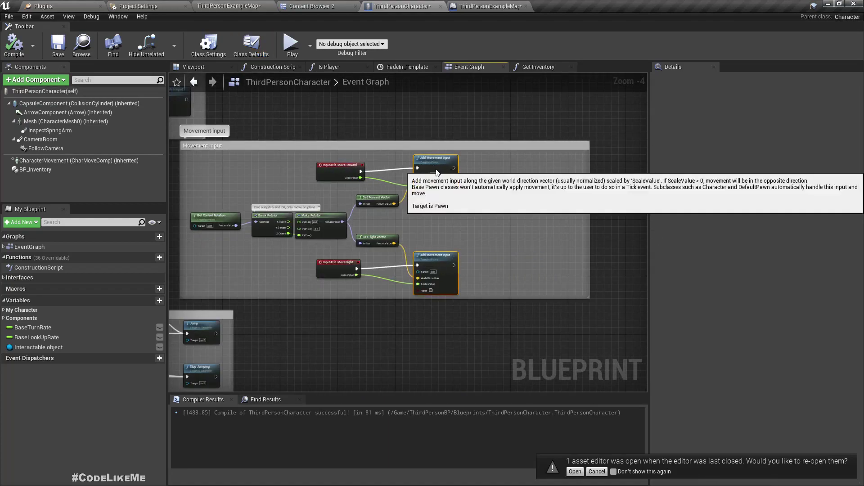
{"action": "scroll", "coordinate": [439, 177], "scroll_direction": "up", "scroll_amount": 4}
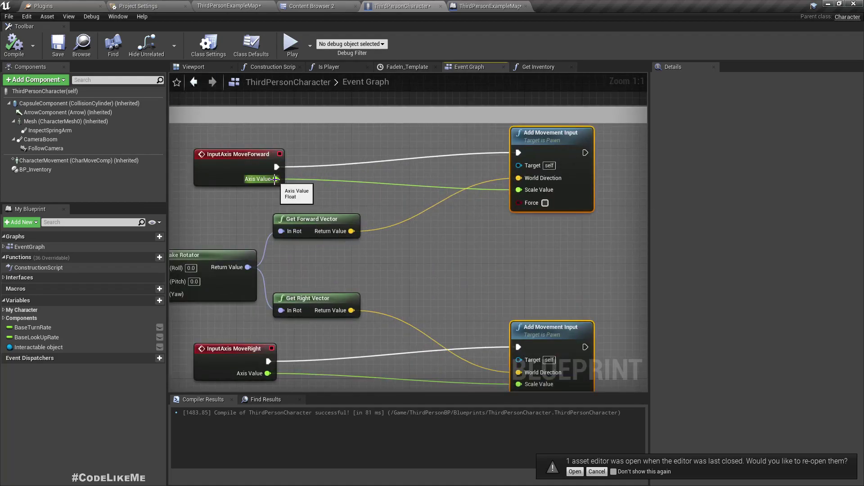
Compare ABS of MoveForward's Axis Value against a 0.1 threshold with a > node
{"action": "left_click_drag", "start_coordinate": [276, 178], "coordinate": [304, 179]}
{"action": "type", "text": "abs"}
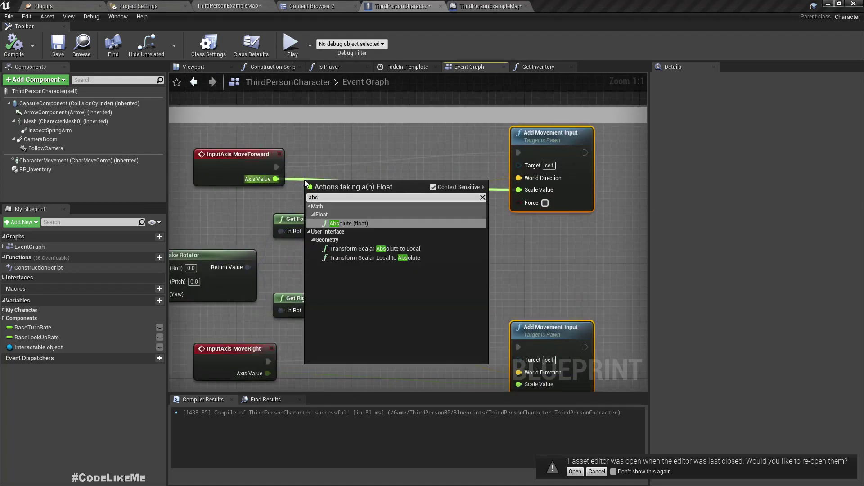
{"action": "key", "text": "Return"}
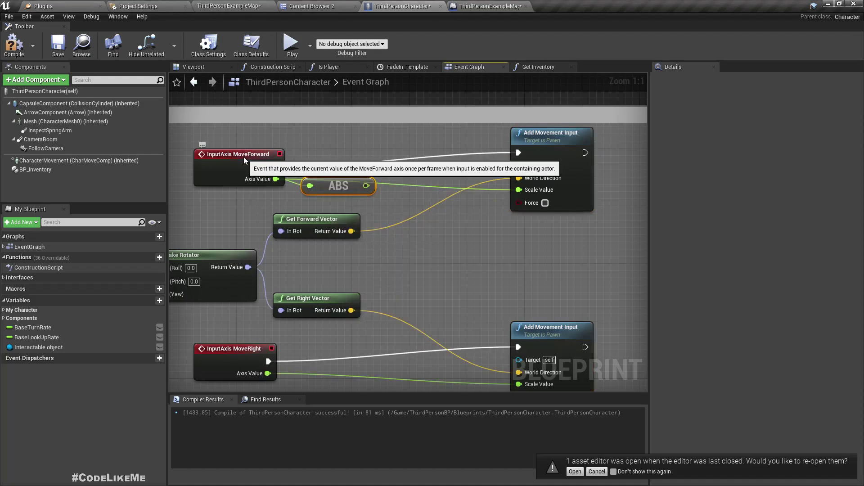
{"action": "left_click_drag", "start_coordinate": [254, 152], "coordinate": [253, 144]}
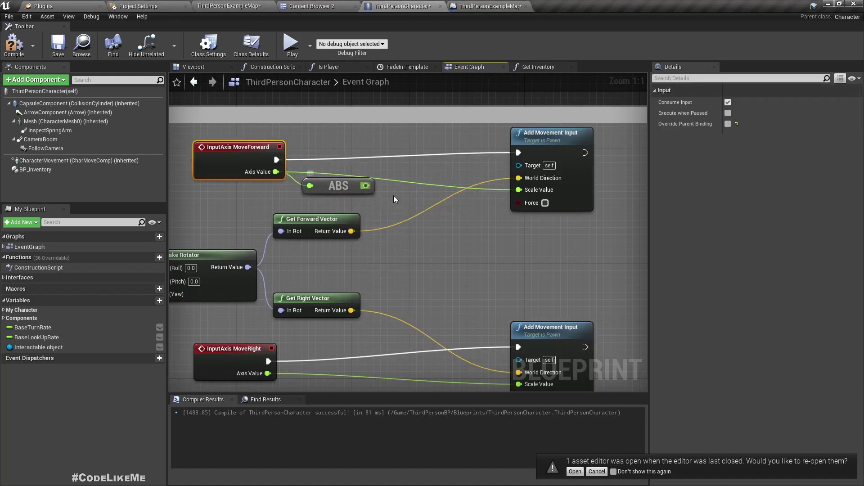
{"action": "left_click_drag", "start_coordinate": [365, 186], "coordinate": [393, 195]}
{"action": "type", "text": ">"}
{"action": "key", "text": "Return"}
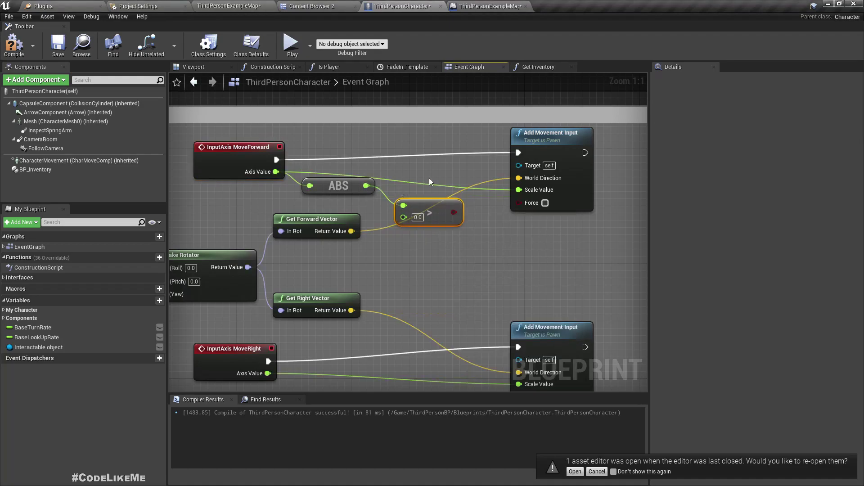
{"action": "left_click", "coordinate": [419, 217]}
Insert a Branch into the MoveForward path using the ABS > 0.1 result as condition
{"action": "left_click_drag", "start_coordinate": [272, 158], "coordinate": [415, 147]}
{"action": "type", "text": "branch"}
{"action": "key", "text": "Return"}
{"action": "left_click_drag", "start_coordinate": [454, 212], "coordinate": [405, 172]}
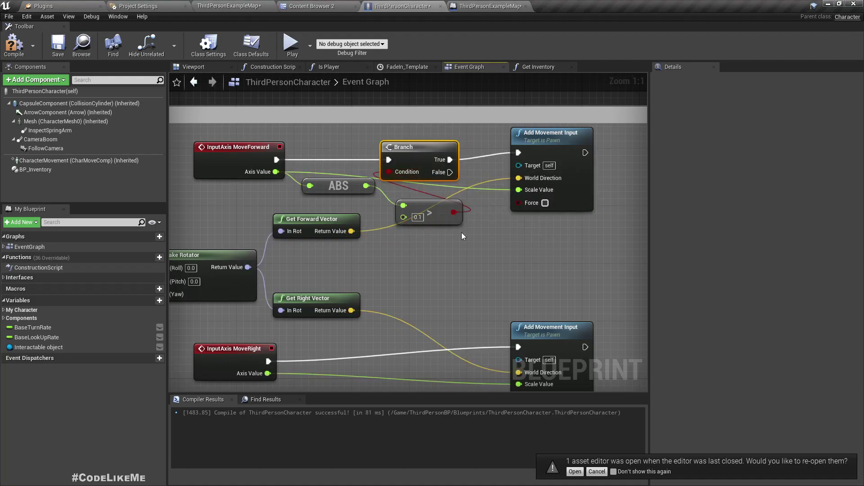
Copy the Branch, ABS and > deadzone nodes
{"action": "left_click_drag", "start_coordinate": [456, 242], "coordinate": [369, 149]}
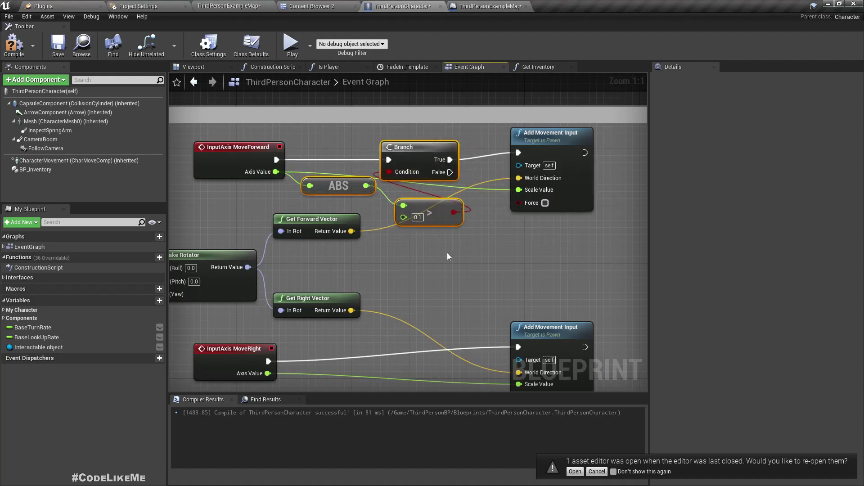
{"action": "right_click_drag", "start_coordinate": [447, 257], "coordinate": [452, 218]}
{"action": "key", "text": "ctrl+c"}
Paste the deadzone nodes beside InputAxis MoveRight and wire its execution, Branch True and Axis Value into them
{"action": "key", "text": "ctrl+v"}
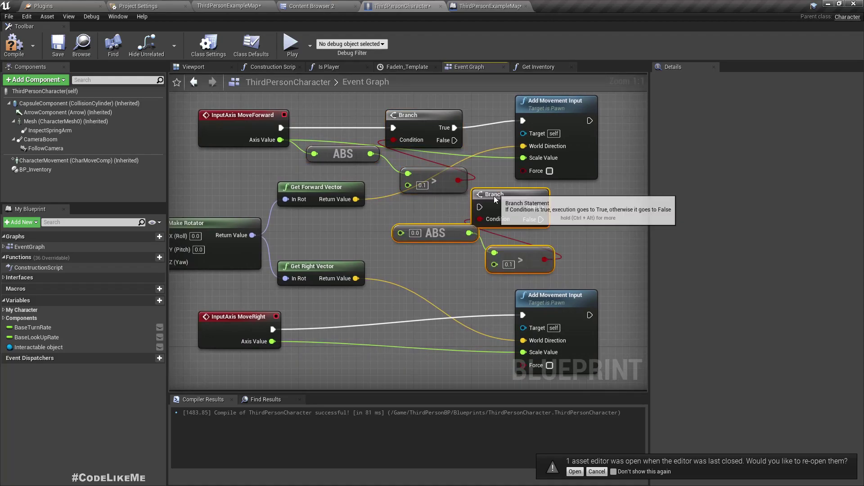
{"action": "left_click_drag", "start_coordinate": [493, 196], "coordinate": [276, 328]}
{"action": "left_click_drag", "start_coordinate": [440, 330], "coordinate": [524, 316]}
{"action": "right_click_drag", "start_coordinate": [460, 288], "coordinate": [520, 304]}
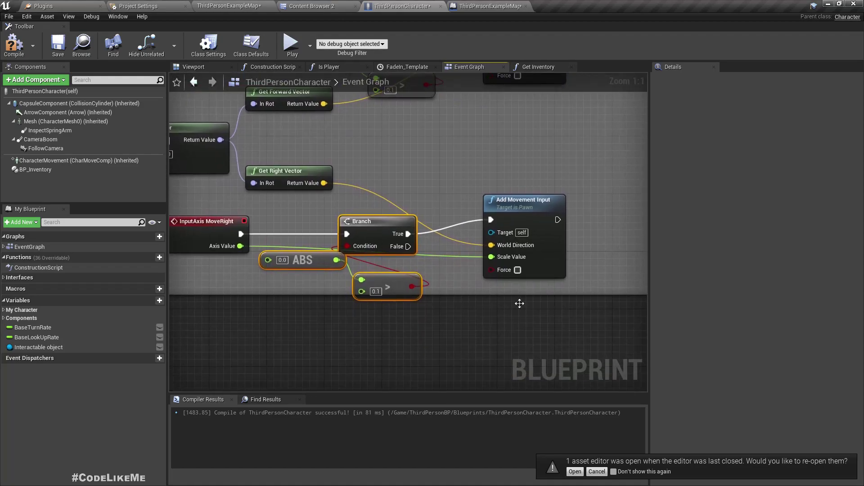
{"action": "left_click", "coordinate": [505, 295]}
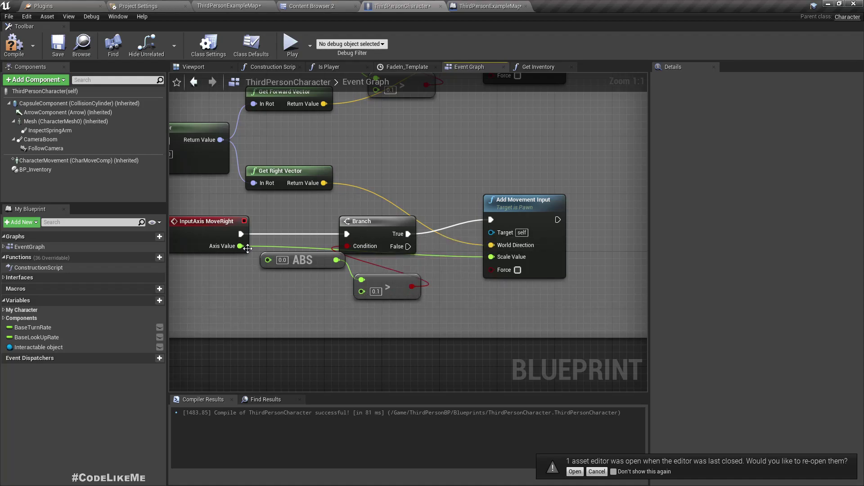
{"action": "left_click_drag", "start_coordinate": [240, 246], "coordinate": [268, 260]}
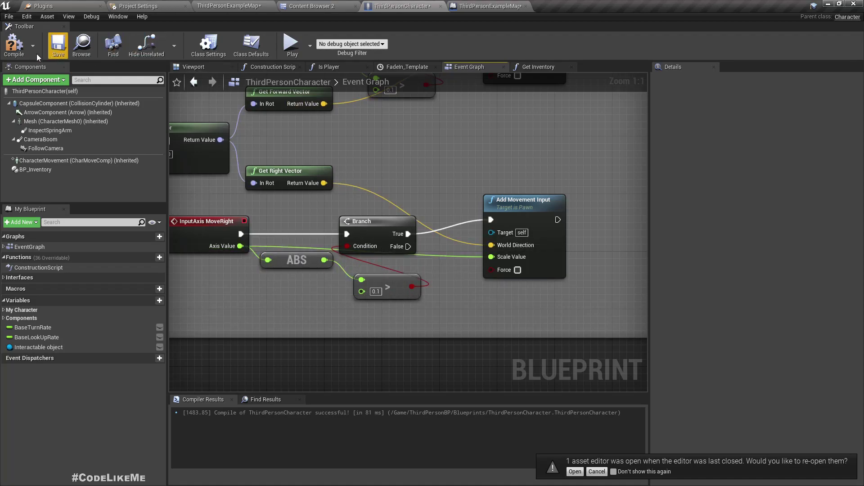
{"action": "left_click", "coordinate": [230, 6]}
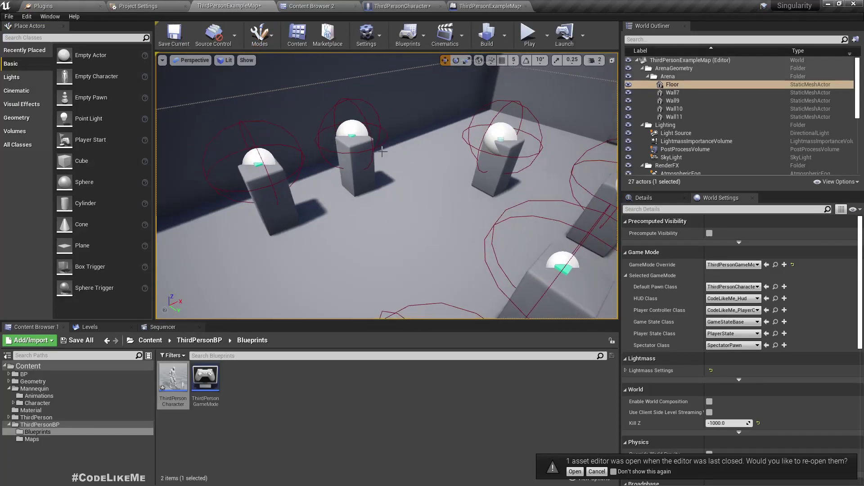
{"action": "key", "text": "F11"}
{"action": "key", "text": "alt+p"}
{"action": "left_click", "coordinate": [382, 152]}
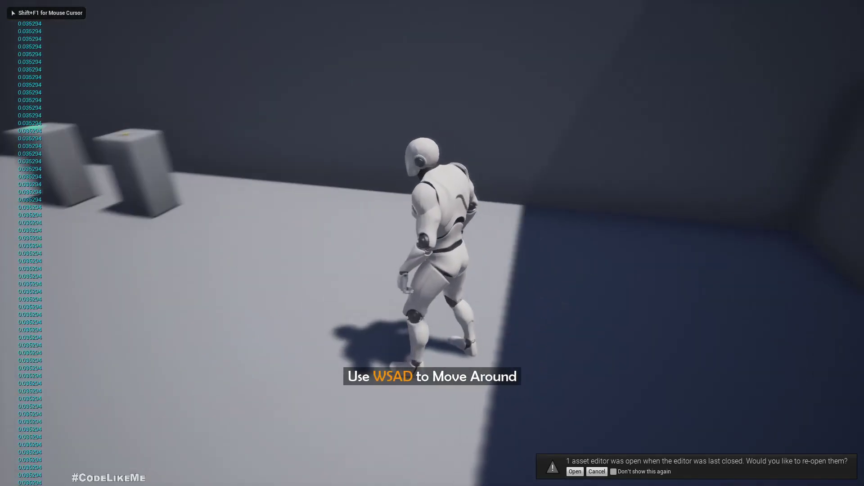
{"action": "mouse_move", "coordinate": [432, 243]}
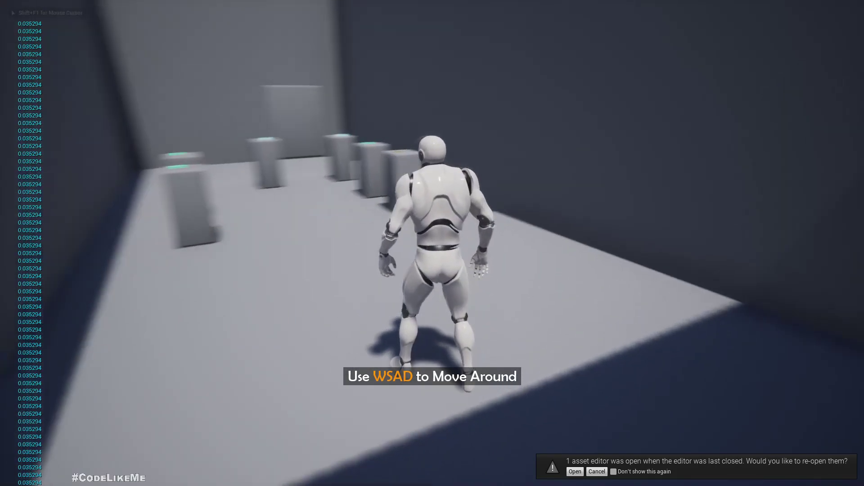
{"action": "key", "text": "a"}
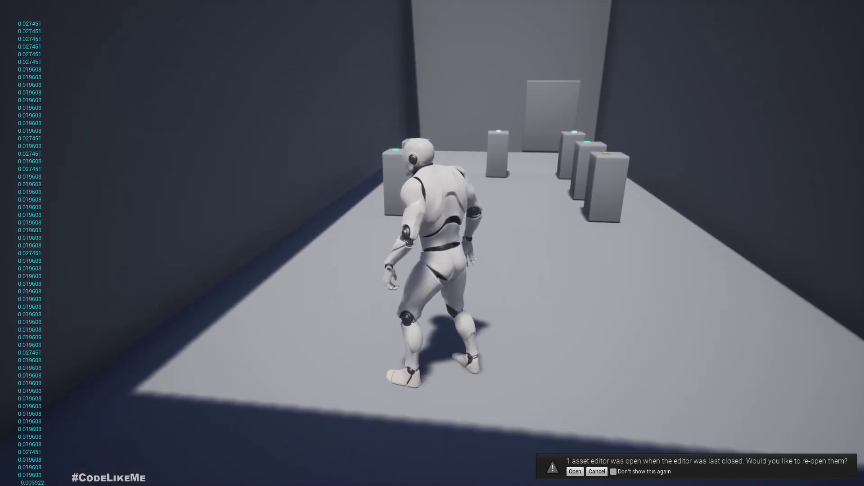
{"action": "key", "text": "w"}
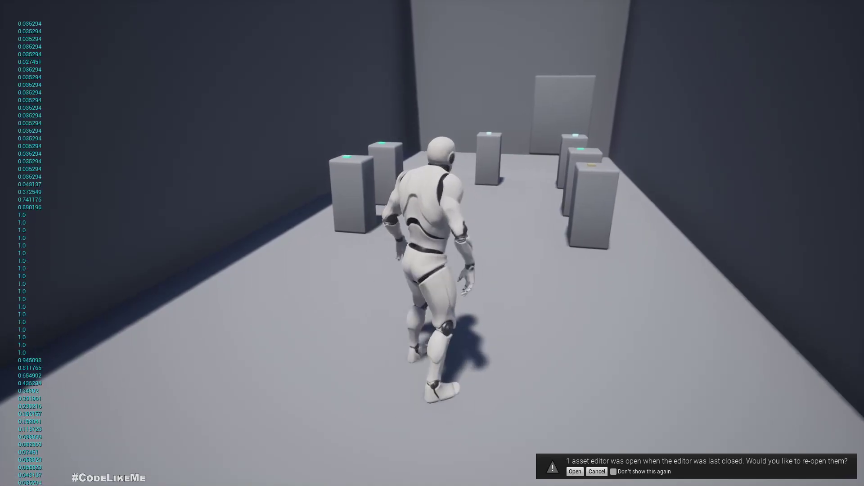
{"action": "key", "text": "a"}
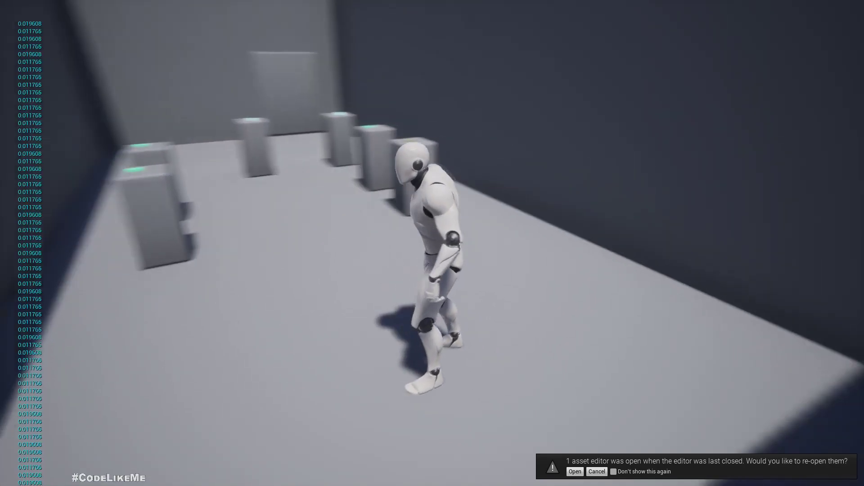
{"action": "key", "text": "s"}
{"action": "key", "text": "w"}
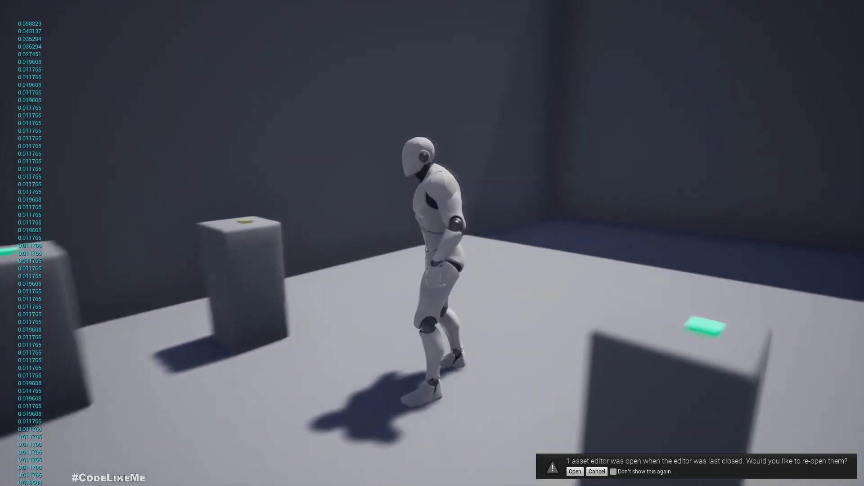
{"action": "key", "text": "w"}
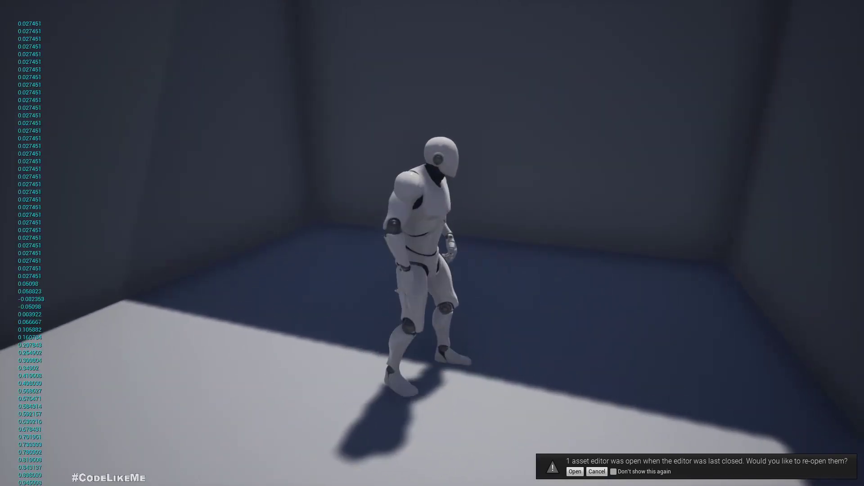
{"action": "key", "text": "s"}
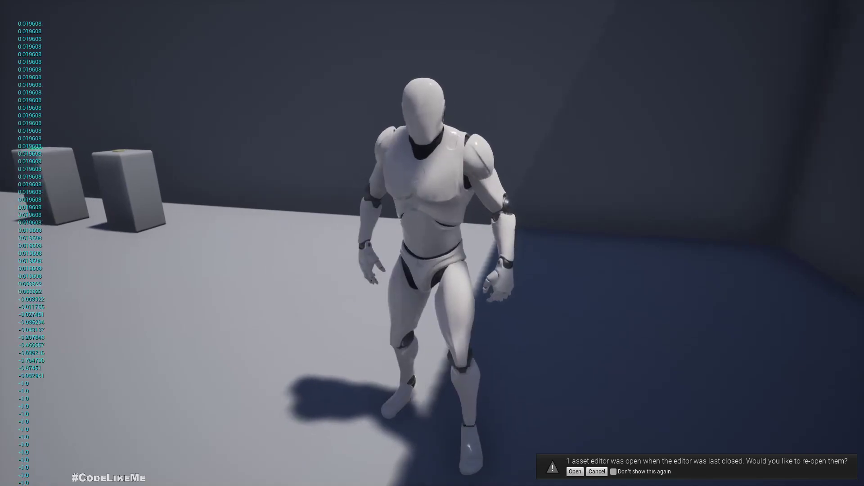
{"action": "key", "text": "Escape"}
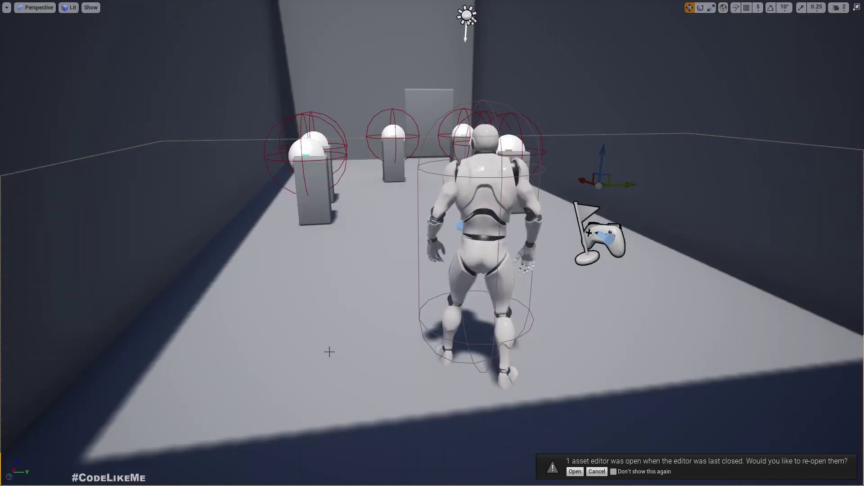
{"action": "right_click_drag", "start_coordinate": [329, 352], "coordinate": [327, 351]}
{"action": "key", "text": "alt+p"}
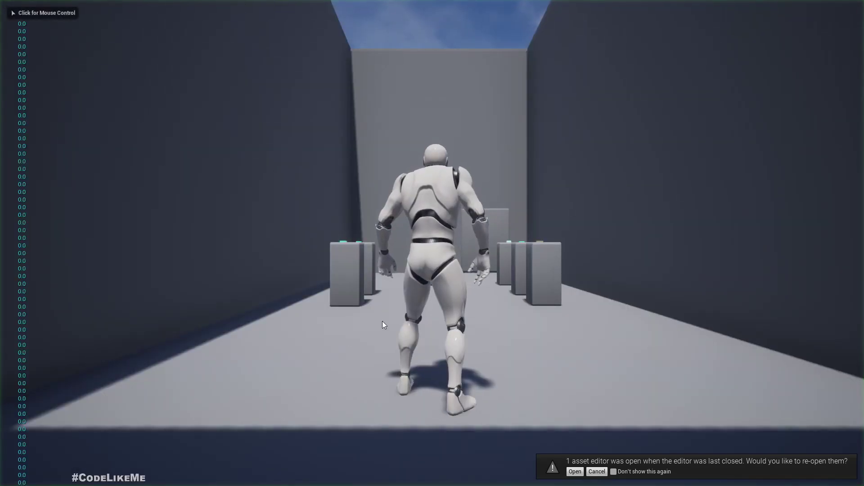
{"action": "key", "text": "space"}
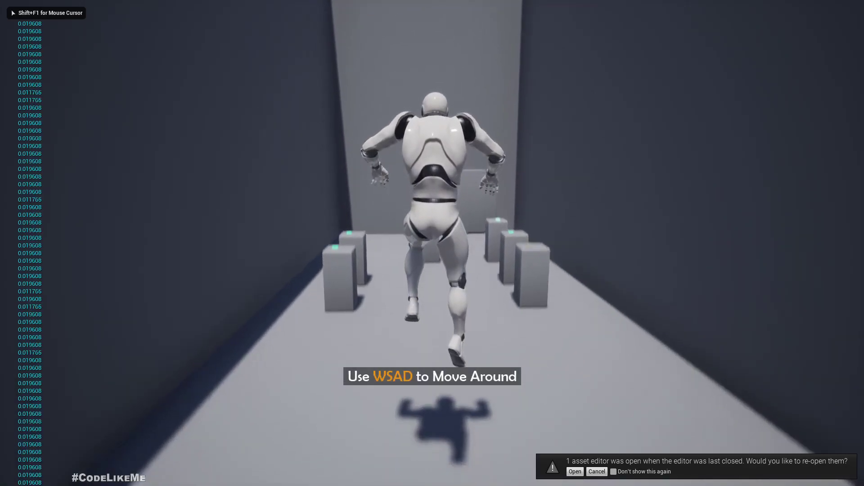
{"action": "key", "text": "space"}
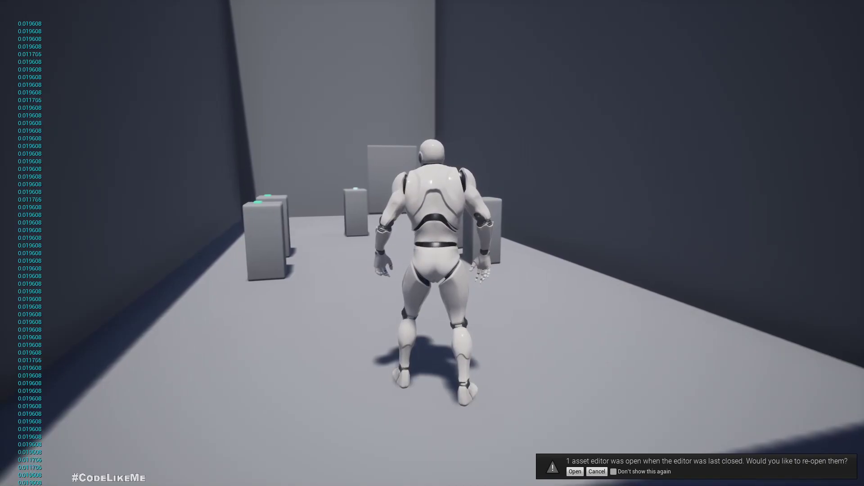
{"action": "key", "text": "w"}
{"action": "key", "text": "space"}
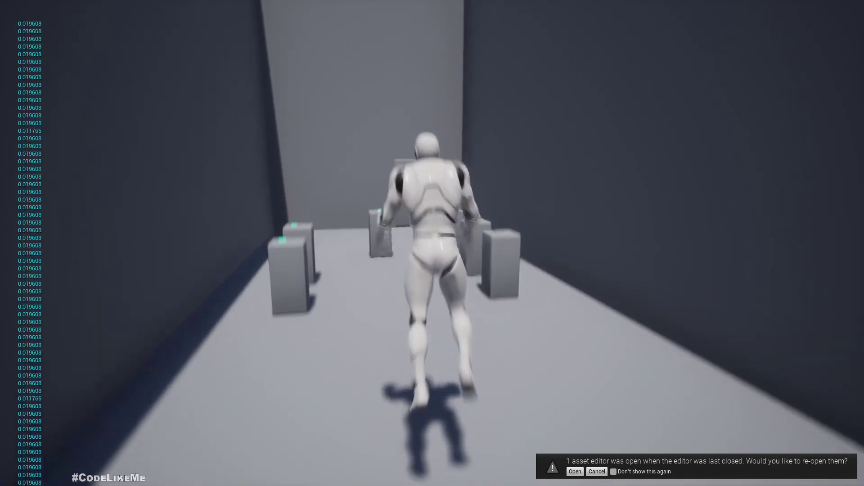
{"action": "key", "text": "space"}
{"action": "key", "text": "Escape"}
{"action": "key", "text": "F11"}
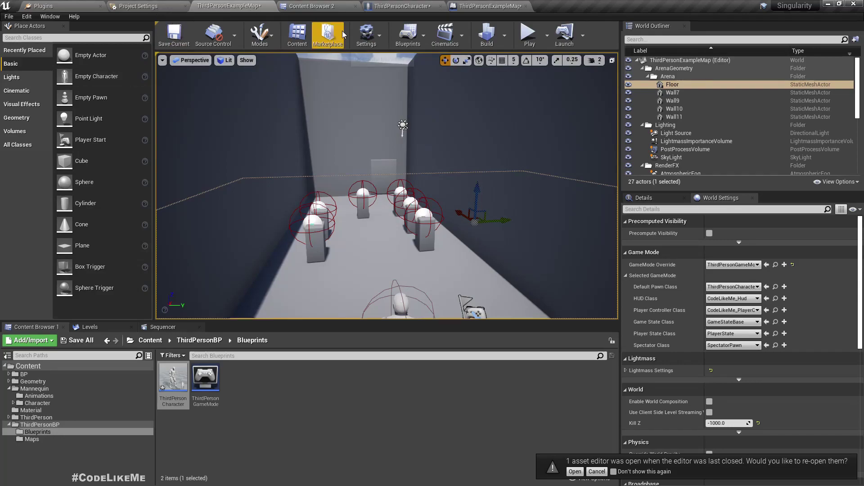
Add an Any Key event to the level blueprint with a Print String on Pressed
{"action": "left_click", "coordinate": [392, 5]}
{"action": "scroll", "coordinate": [340, 182], "scroll_direction": "down", "scroll_amount": 4}
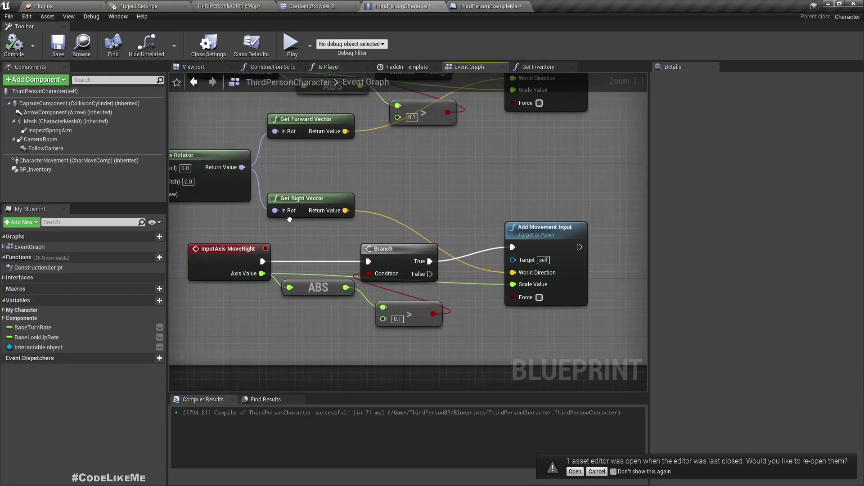
{"action": "right_click_drag", "start_coordinate": [317, 282], "coordinate": [419, 237]}
{"action": "left_click", "coordinate": [476, 4]}
{"action": "right_click_drag", "start_coordinate": [380, 206], "coordinate": [363, 216]}
{"action": "scroll", "coordinate": [411, 280], "scroll_direction": "down", "scroll_amount": 6}
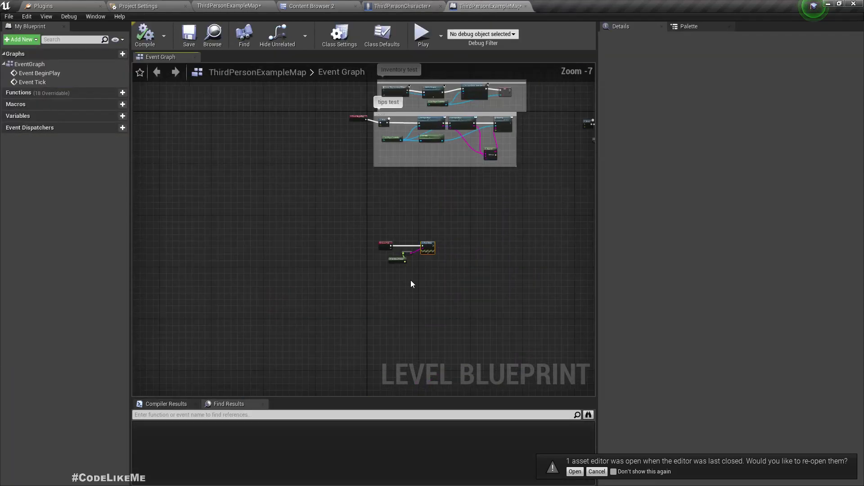
{"action": "scroll", "coordinate": [403, 211], "scroll_direction": "up", "scroll_amount": 4}
{"action": "right_click", "coordinate": [353, 194]}
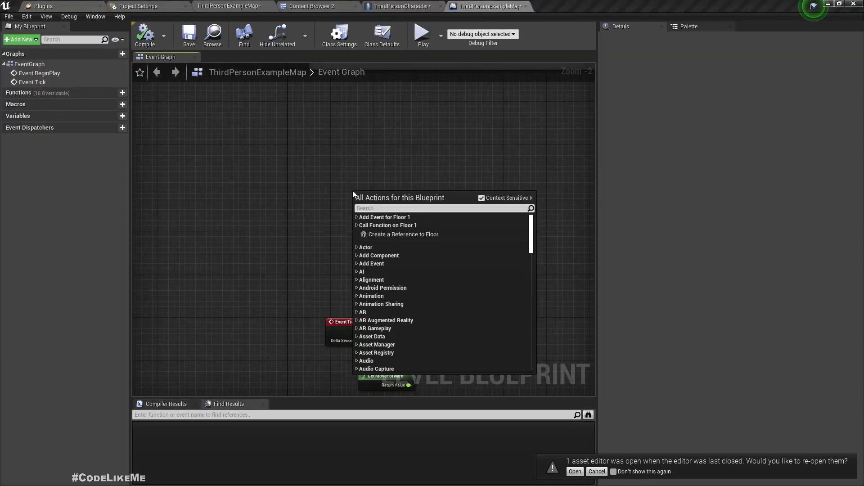
{"action": "type", "text": "any key"}
{"action": "key", "text": "Return"}
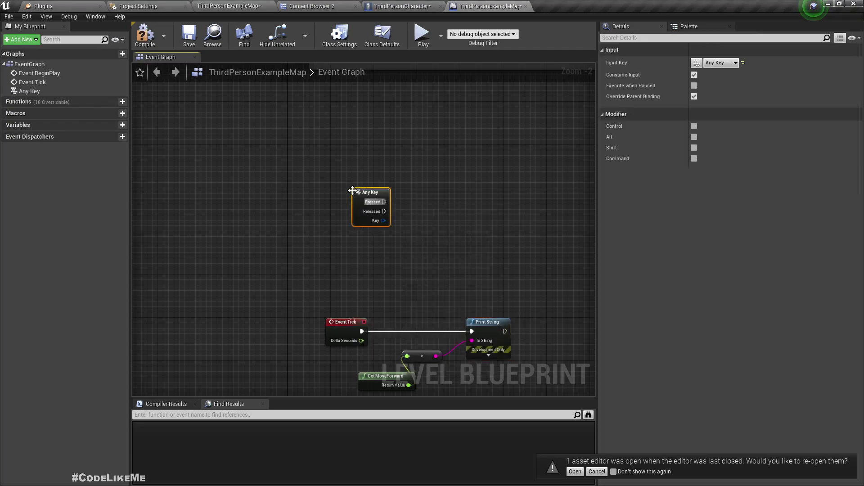
{"action": "left_click_drag", "start_coordinate": [374, 207], "coordinate": [401, 215]}
{"action": "type", "text": "print string"}
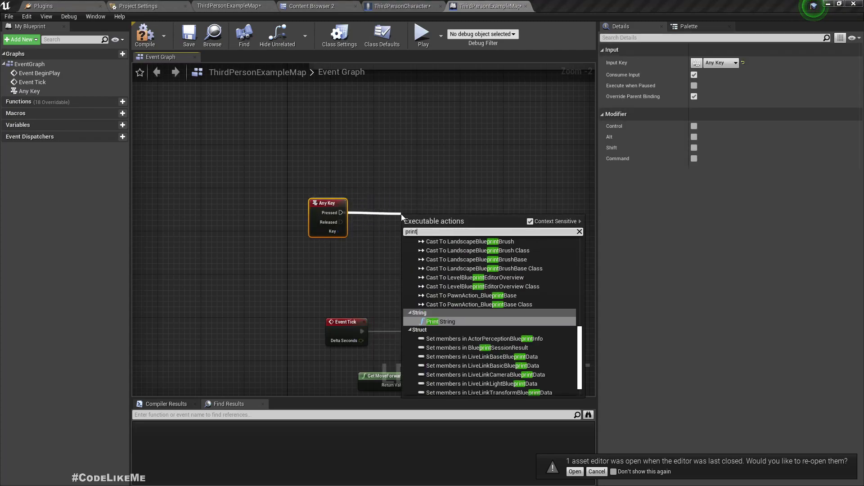
{"action": "key", "text": "Return"}
Delete the old Event Tick debug nodes
{"action": "right_click_drag", "start_coordinate": [376, 256], "coordinate": [317, 245]}
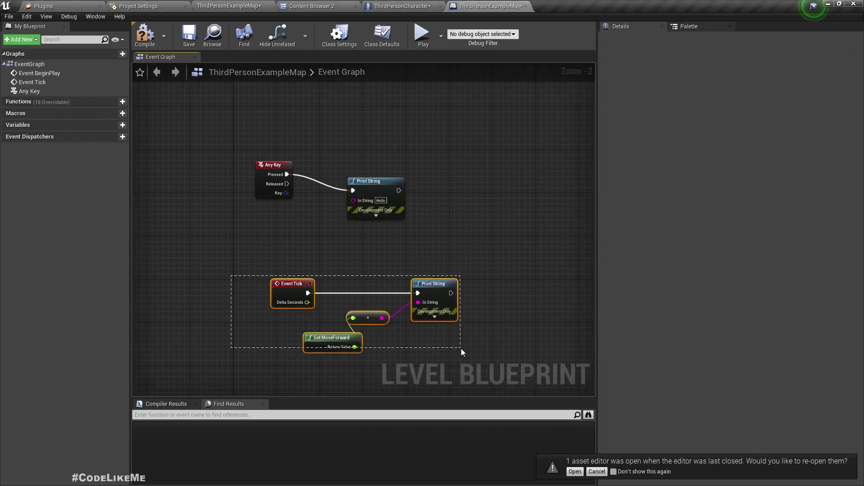
{"action": "left_click_drag", "start_coordinate": [462, 349], "coordinate": [461, 347]}
{"action": "key", "text": "Delete"}
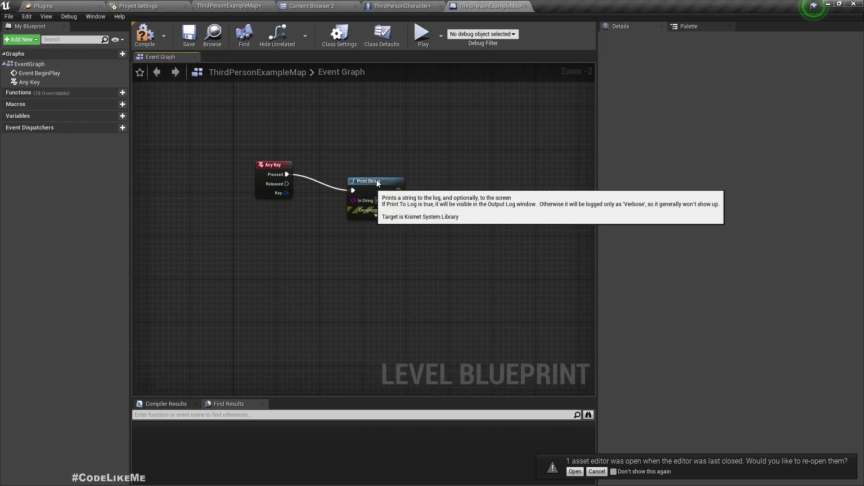
Feed Any Key's Key through Get Key Display Name into Print String and compile
{"action": "left_click_drag", "start_coordinate": [367, 181], "coordinate": [378, 165]}
{"action": "left_click_drag", "start_coordinate": [286, 193], "coordinate": [309, 234]}
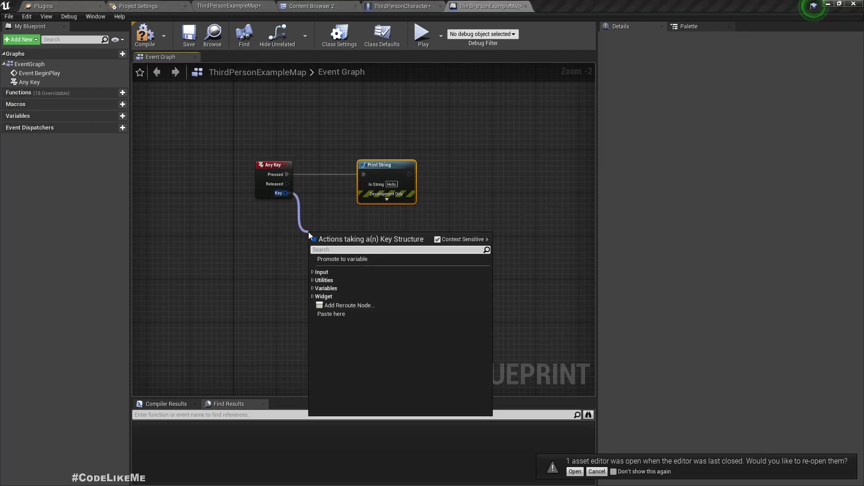
{"action": "type", "text": "name"}
{"action": "key", "text": "Return"}
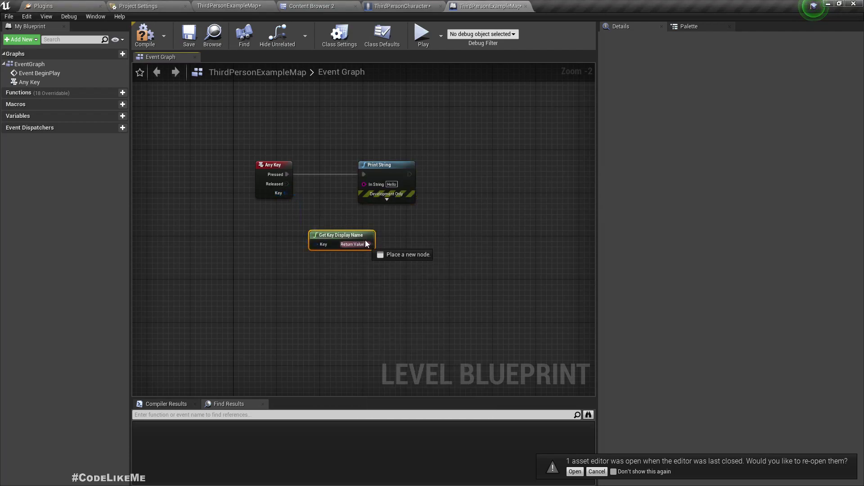
{"action": "left_click_drag", "start_coordinate": [393, 167], "coordinate": [430, 164]}
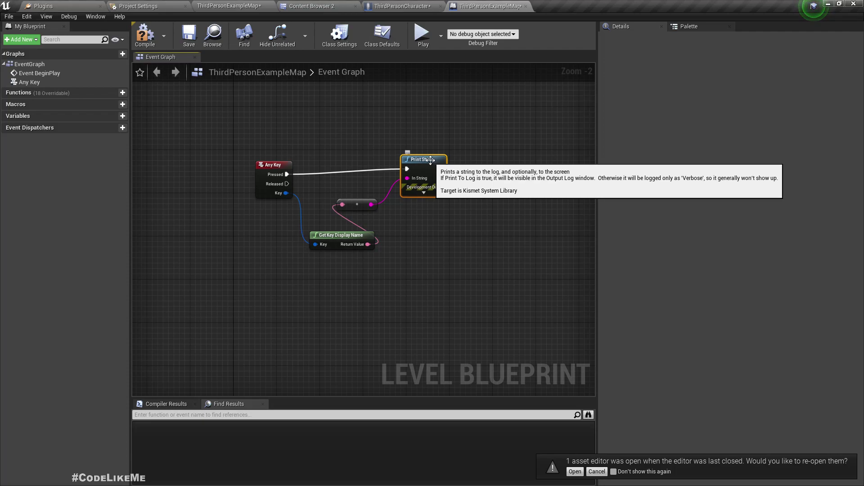
{"action": "left_click", "coordinate": [140, 33]}
Playtest ThirdPersonExampleMap with the controller, then stop the session
{"action": "left_click", "coordinate": [253, 4]}
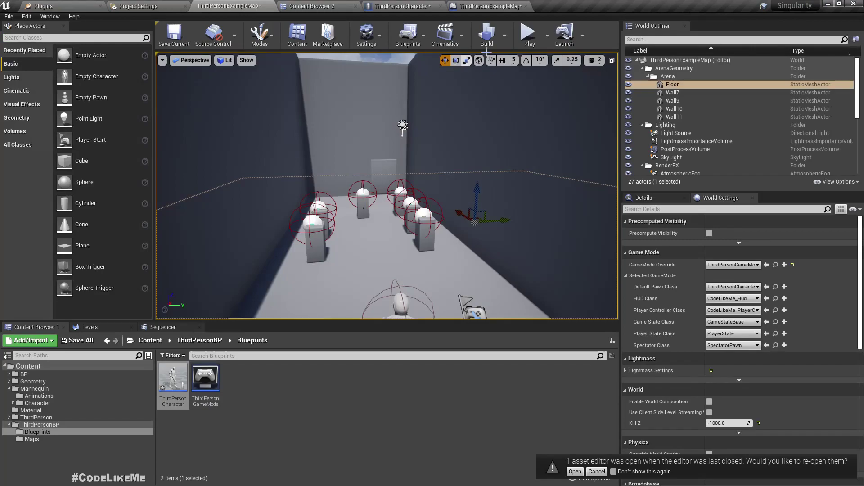
{"action": "left_click", "coordinate": [530, 34]}
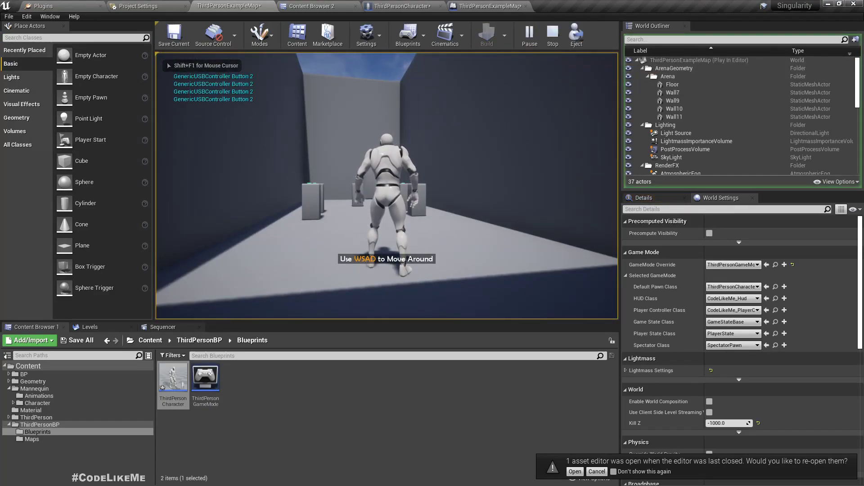
{"action": "key", "text": "Escape"}
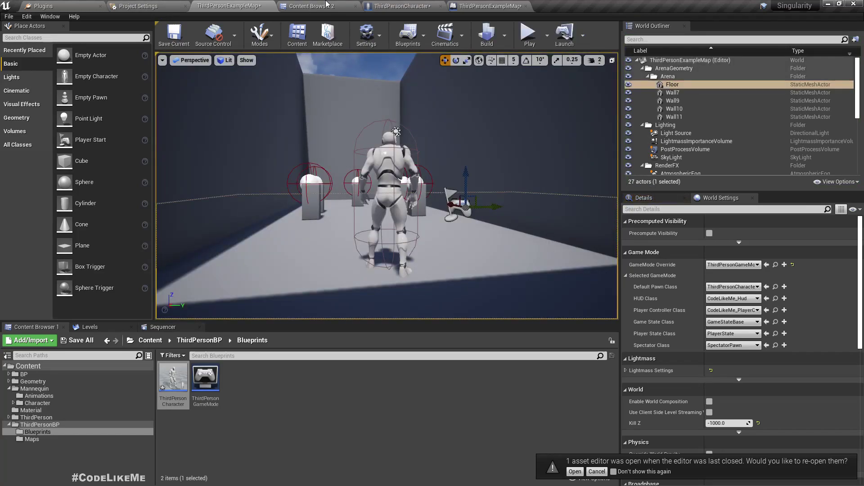
Review the character and level blueprints, then bring up the Project Settings input mappings
{"action": "left_click", "coordinate": [399, 6]}
{"action": "scroll", "coordinate": [215, 352], "scroll_direction": "up", "scroll_amount": 4}
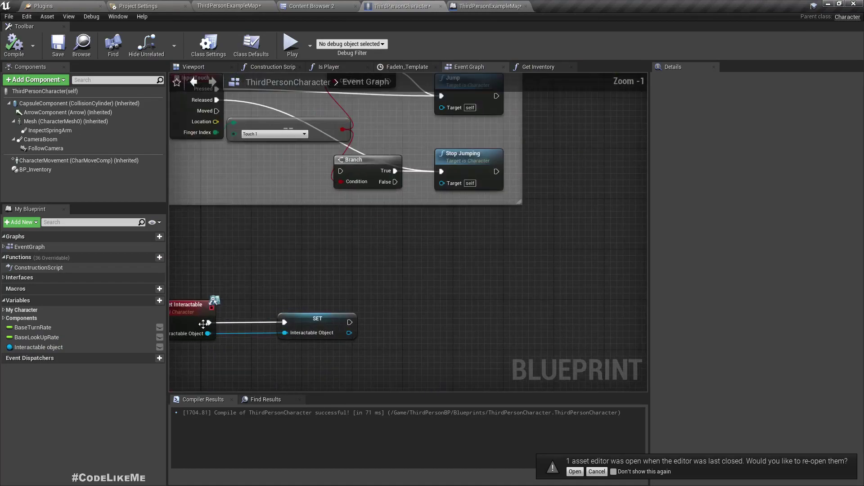
{"action": "right_click_drag", "start_coordinate": [200, 320], "coordinate": [279, 248]}
{"action": "left_click", "coordinate": [483, 6]}
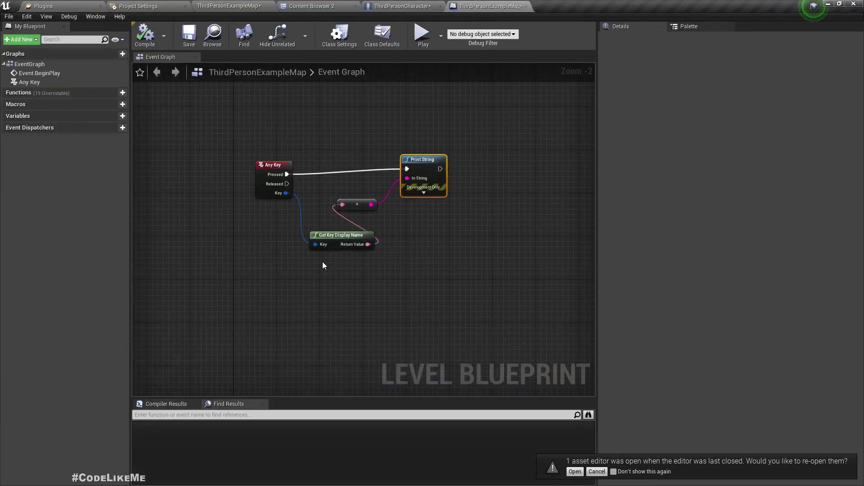
{"action": "right_click", "coordinate": [283, 172]}
{"action": "left_click", "coordinate": [215, 56]}
{"action": "left_click", "coordinate": [171, 7]}
Bind GenericUSBController Button 2 as an extra Jump key alongside Space Bar
{"action": "scroll", "coordinate": [232, 279], "scroll_direction": "up", "scroll_amount": 8}
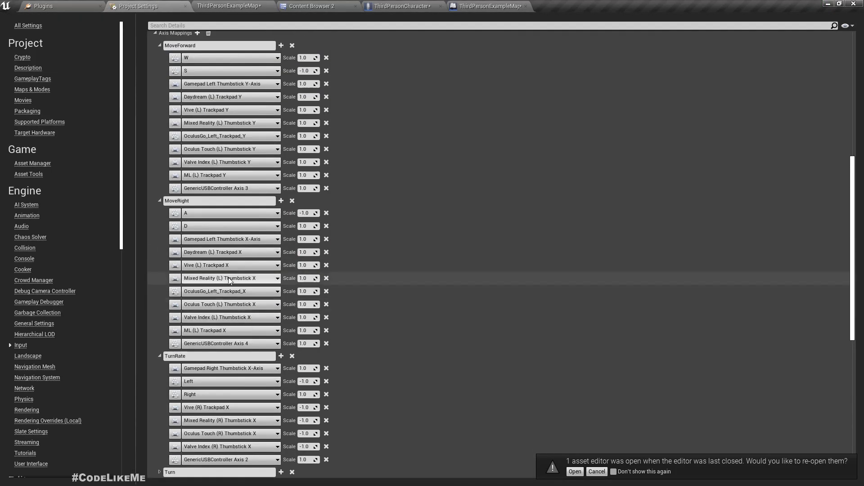
{"action": "scroll", "coordinate": [233, 279], "scroll_direction": "up", "scroll_amount": 5}
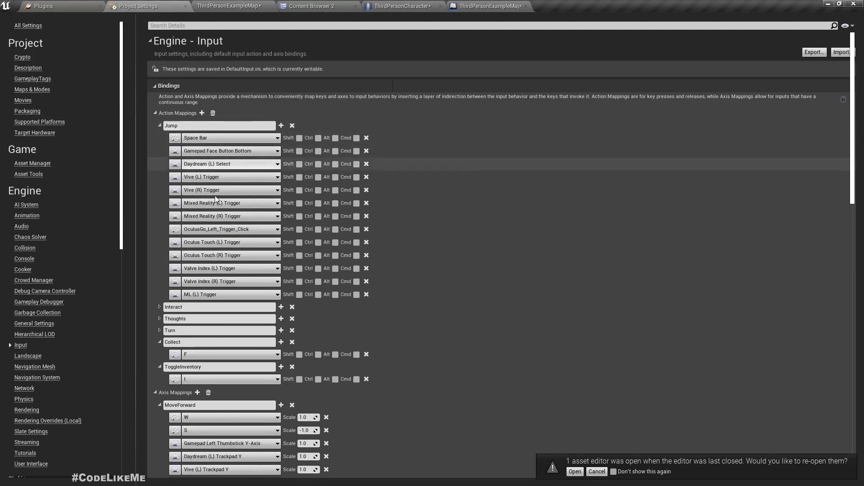
{"action": "left_click", "coordinate": [281, 125]}
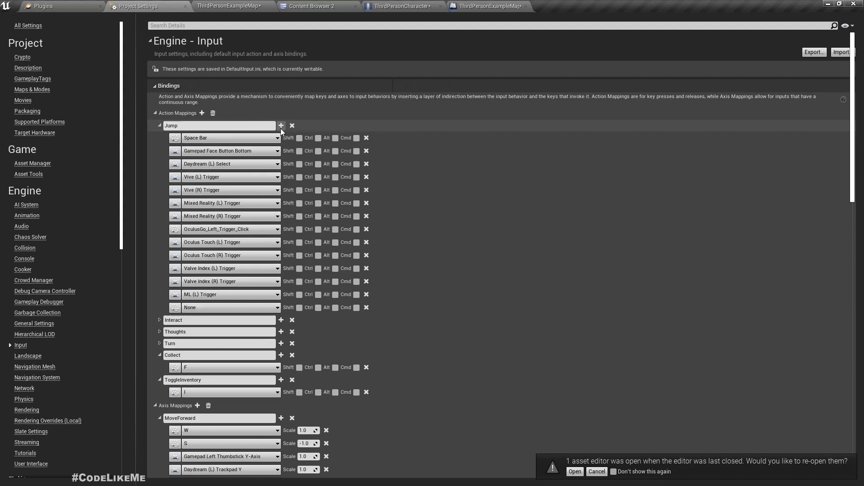
{"action": "left_click", "coordinate": [196, 308]}
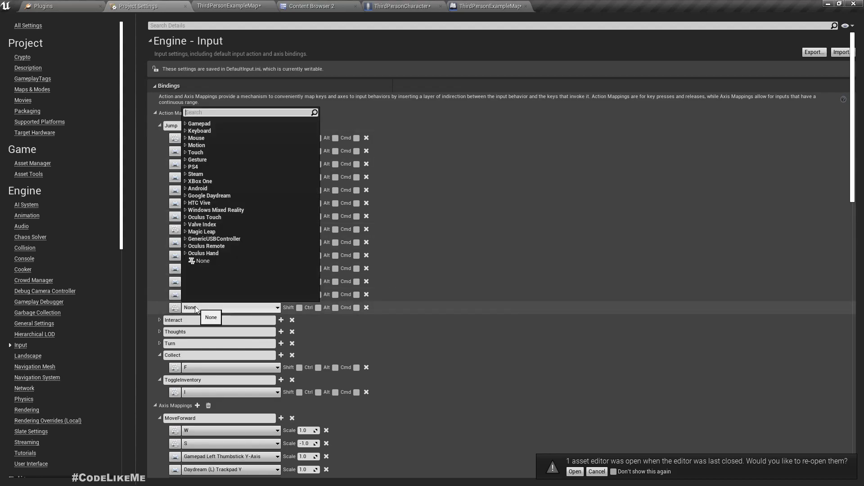
{"action": "type", "text": "generic usn"}
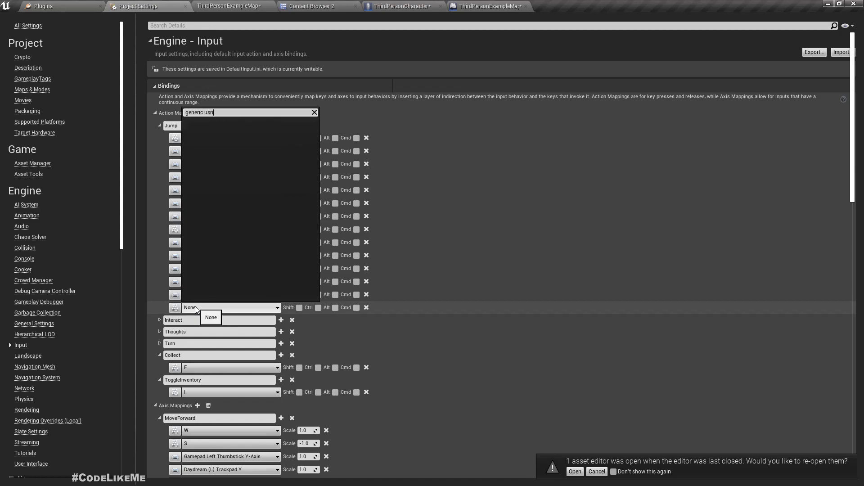
{"action": "key", "text": "BackSpace"}
{"action": "type", "text": "b c9ontr"}
{"action": "key", "text": "BackSpace"}
{"action": "key", "text": "BackSpace"}
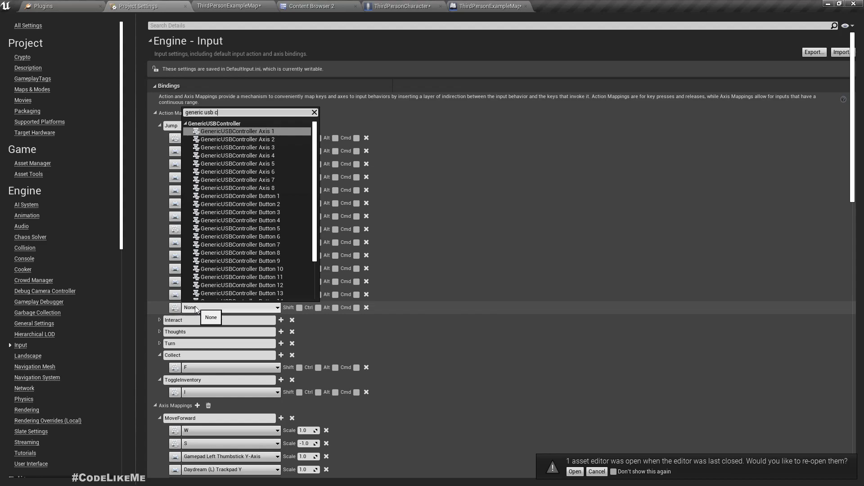
{"action": "key", "text": "Down"}
{"action": "key", "text": "Down"}
{"action": "key", "text": "Down"}
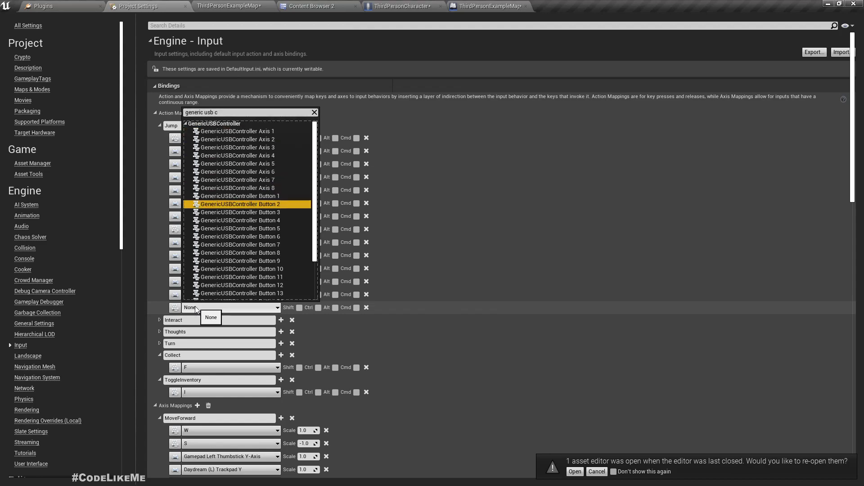
{"action": "key", "text": "Return"}
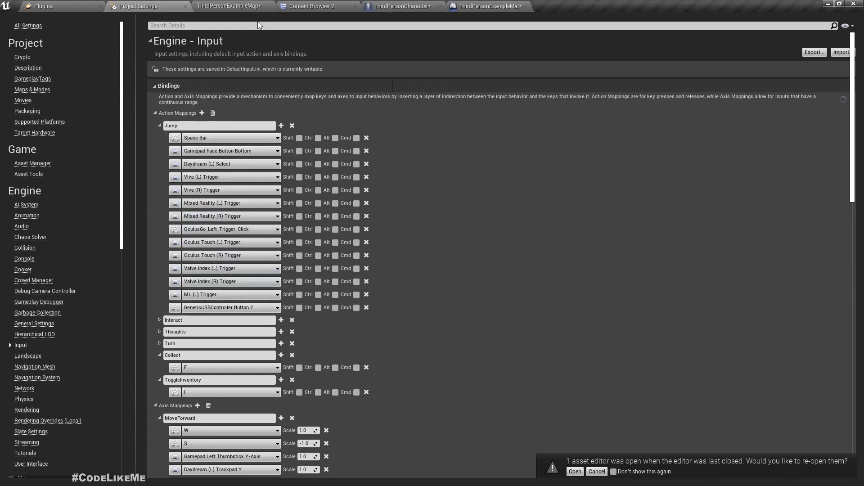
Run a short play session of ThirdPersonExampleMap to test jumping with the controller
{"action": "left_click", "coordinate": [221, 5]}
{"action": "left_click", "coordinate": [527, 35]}
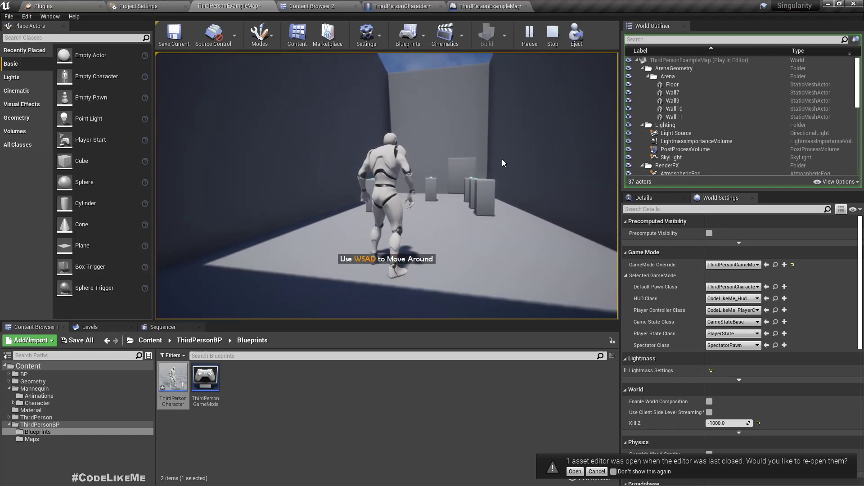
{"action": "key", "text": "Escape"}
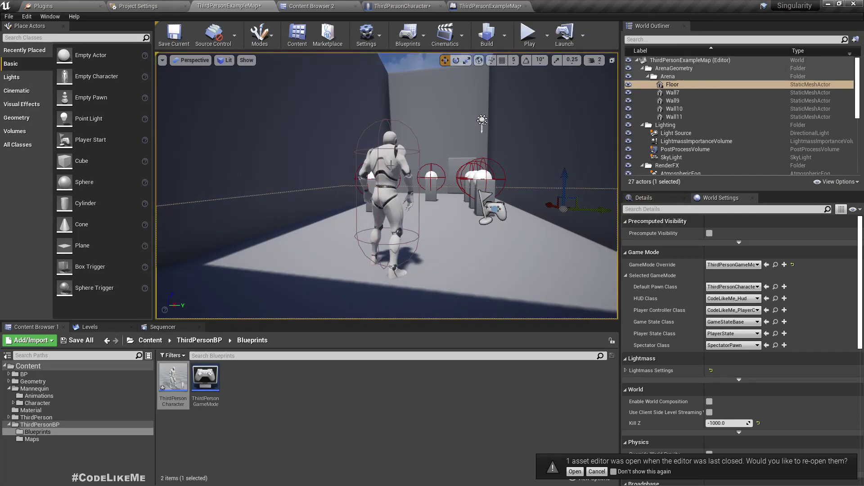
Locate the Gamepad input group in the ThirdPersonCharacter Event Graph
{"action": "left_click", "coordinate": [403, 7]}
{"action": "scroll", "coordinate": [516, 262], "scroll_direction": "down", "scroll_amount": 8}
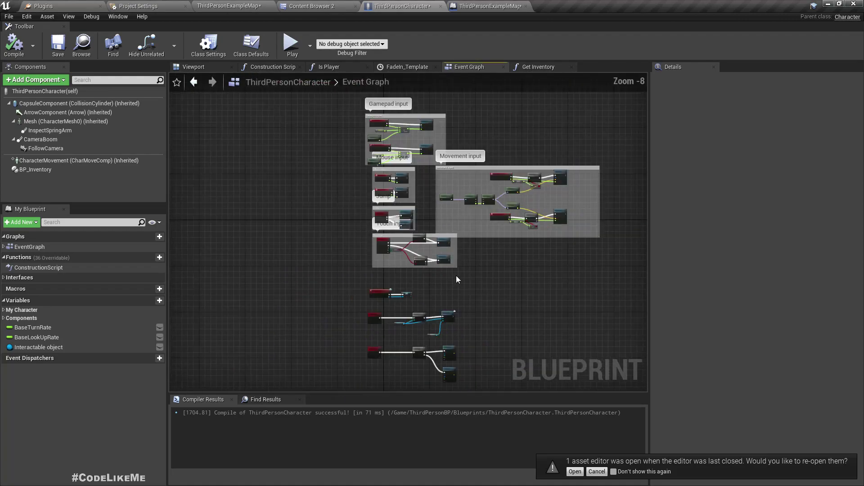
{"action": "right_click_drag", "start_coordinate": [506, 260], "coordinate": [453, 294]}
{"action": "scroll", "coordinate": [452, 250], "scroll_direction": "up", "scroll_amount": 3}
{"action": "scroll", "coordinate": [292, 217], "scroll_direction": "up", "scroll_amount": 4}
{"action": "right_click_drag", "start_coordinate": [271, 212], "coordinate": [457, 395]}
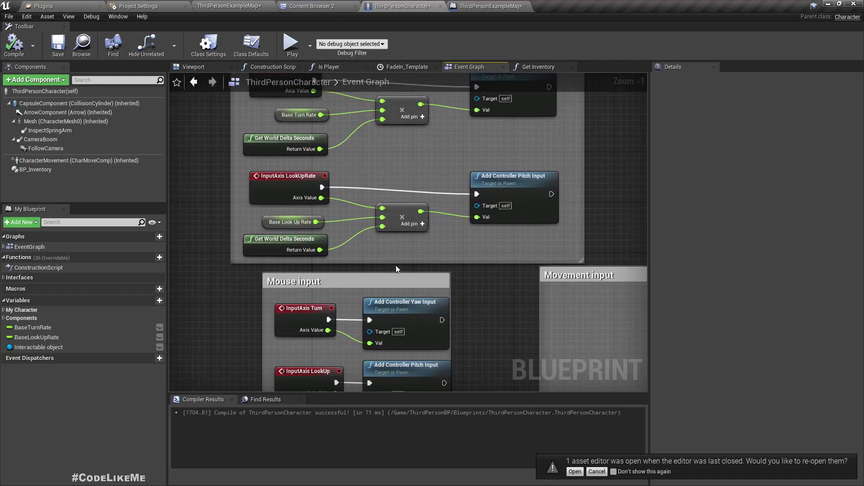
{"action": "scroll", "coordinate": [349, 203], "scroll_direction": "down", "scroll_amount": 2}
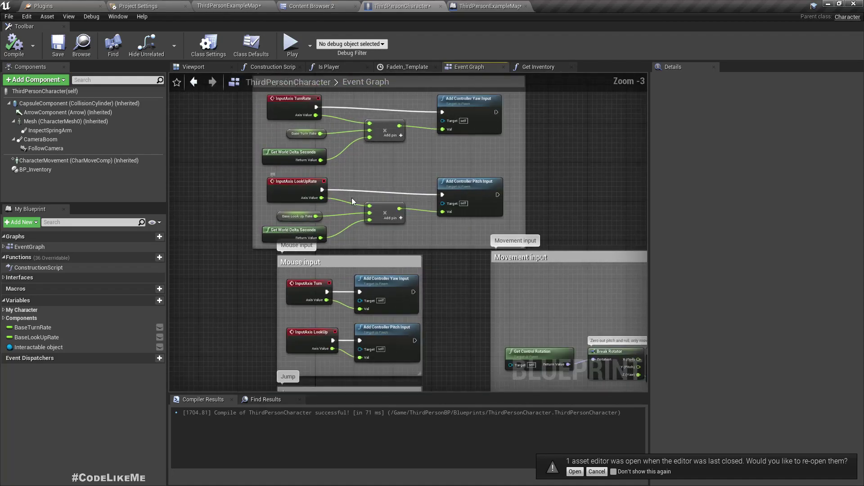
{"action": "right_click_drag", "start_coordinate": [380, 166], "coordinate": [345, 227]}
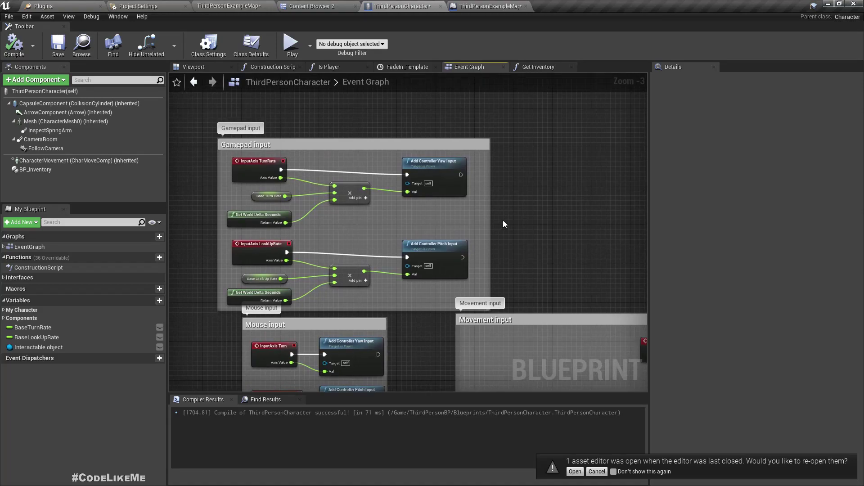
{"action": "scroll", "coordinate": [555, 175], "scroll_direction": "down", "scroll_amount": 4}
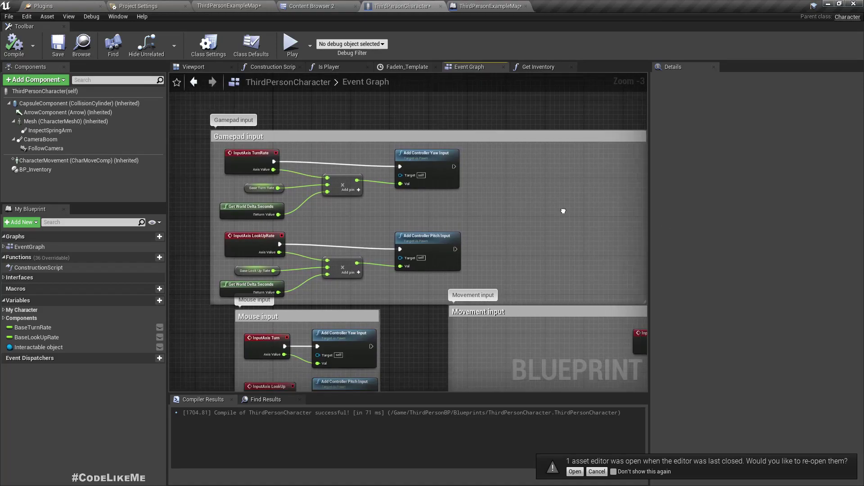
{"action": "right_click_drag", "start_coordinate": [554, 172], "coordinate": [491, 223]}
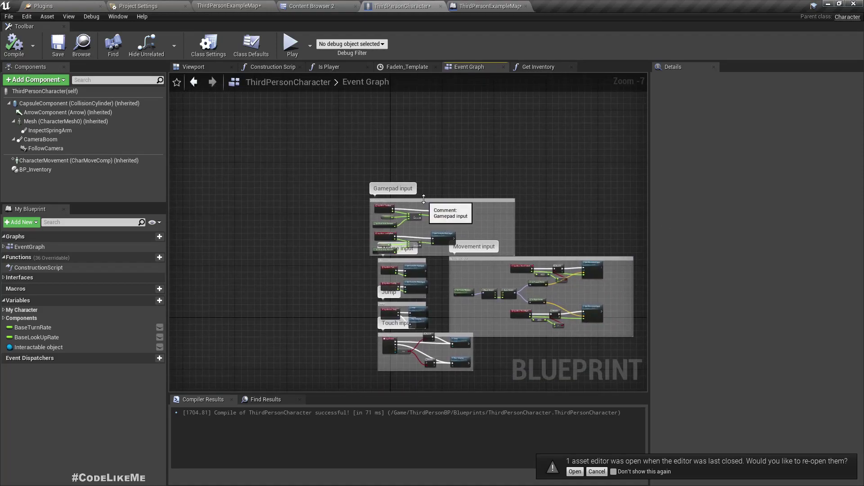
Stretch the Gamepad input comment box upward, discarding a stray pasted node group
{"action": "left_click_drag", "start_coordinate": [423, 200], "coordinate": [426, 135]}
{"action": "scroll", "coordinate": [435, 209], "scroll_direction": "up", "scroll_amount": 7}
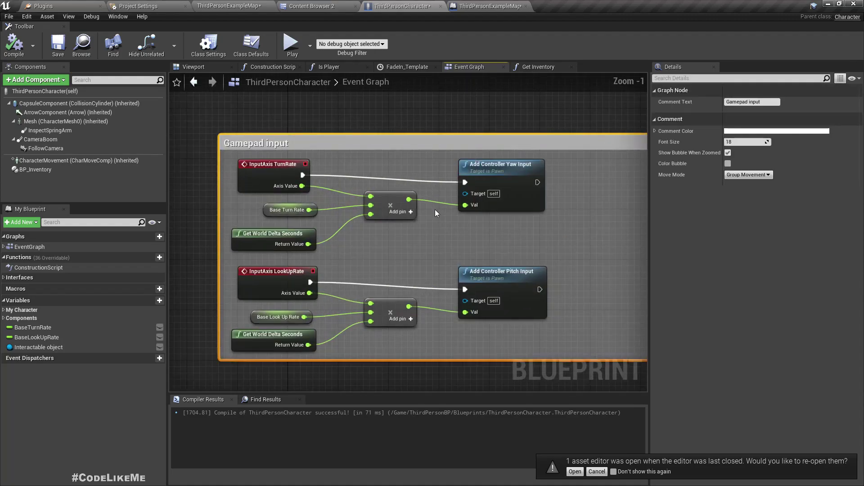
{"action": "right_click_drag", "start_coordinate": [415, 244], "coordinate": [401, 184]}
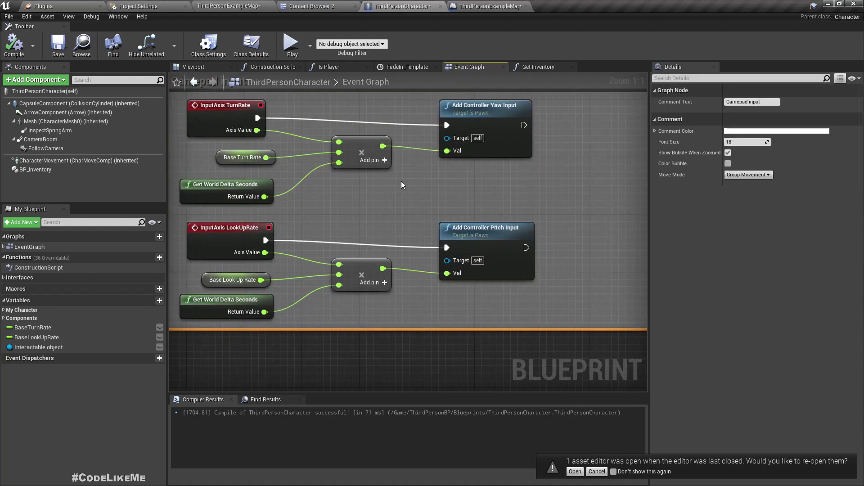
{"action": "key", "text": "ctrl+v"}
{"action": "left_click_drag", "start_coordinate": [466, 178], "coordinate": [372, 129]}
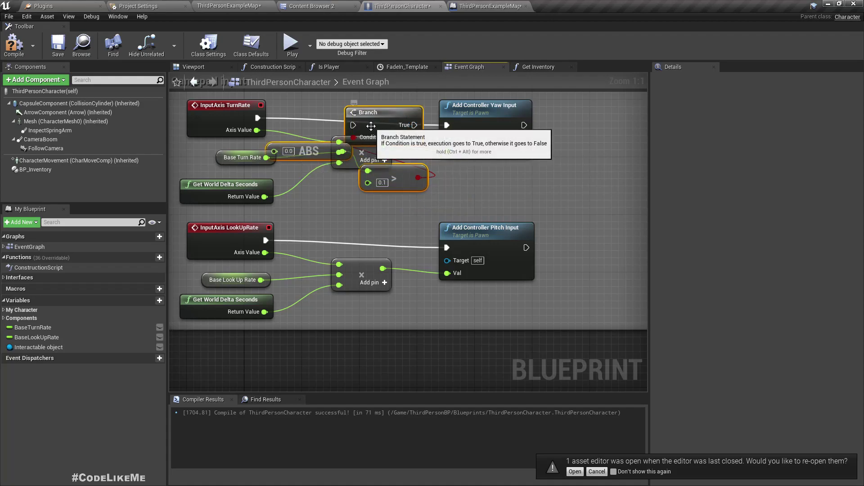
{"action": "key", "text": "Delete"}
{"action": "scroll", "coordinate": [419, 281], "scroll_direction": "down", "scroll_amount": 4}
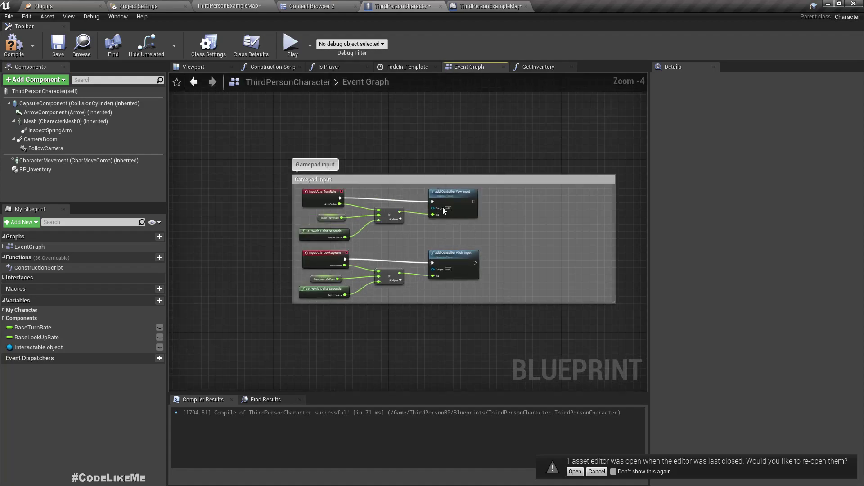
{"action": "left_click_drag", "start_coordinate": [430, 175], "coordinate": [432, 122]}
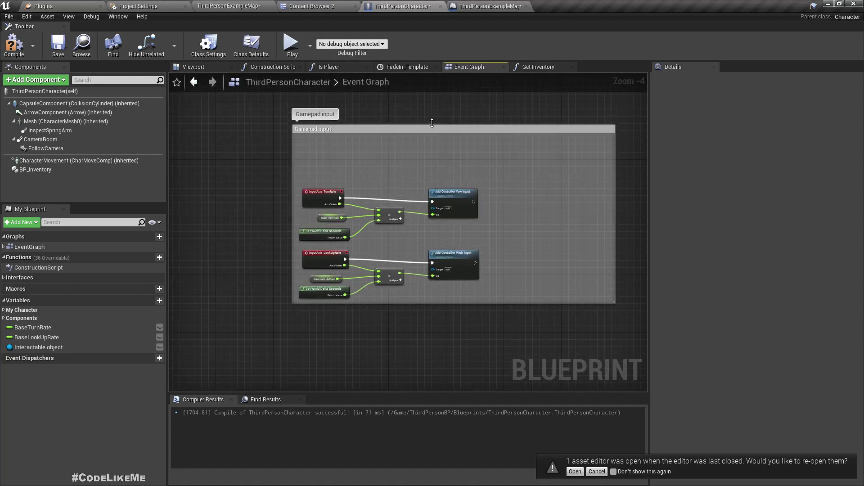
{"action": "scroll", "coordinate": [419, 202], "scroll_direction": "up", "scroll_amount": 4}
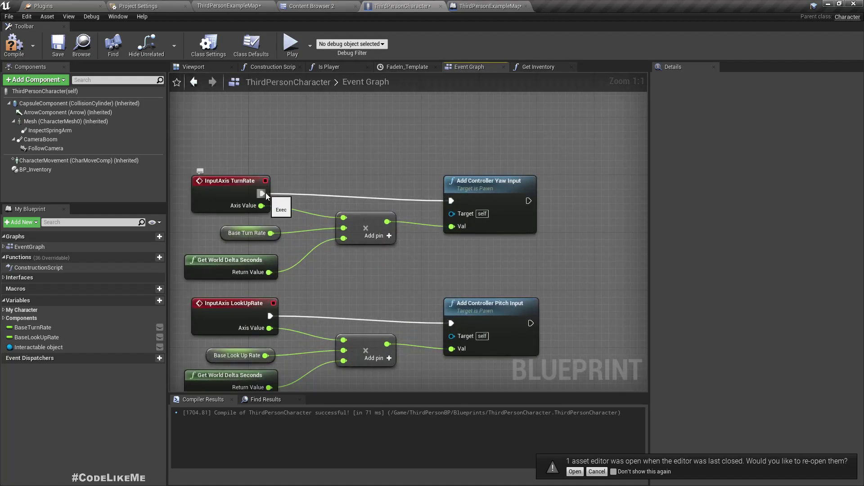
{"action": "scroll", "coordinate": [451, 199], "scroll_direction": "down", "scroll_amount": 3}
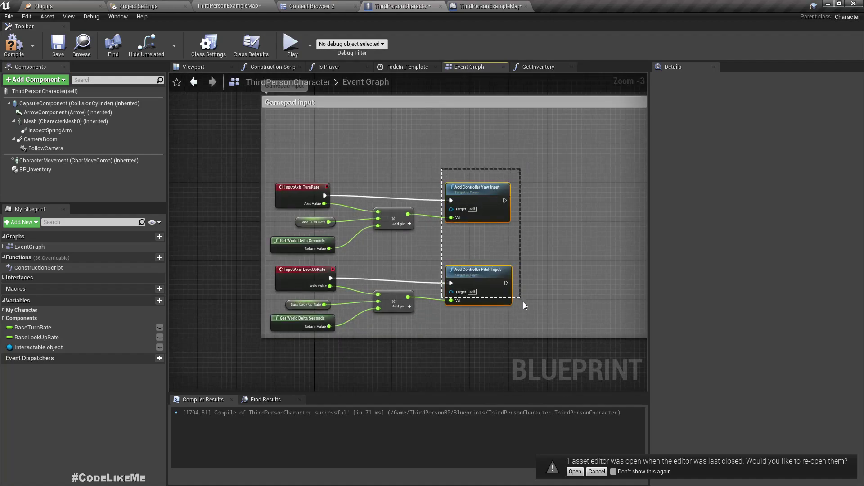
Shift the multiply and controller input nodes right and add a Branch after InputAxis TurnRate
{"action": "left_click", "coordinate": [391, 216]}
{"action": "left_click", "coordinate": [393, 310], "text": "ctrl"}
{"action": "left_click_drag", "start_coordinate": [394, 228], "coordinate": [505, 227]}
{"action": "left_click_drag", "start_coordinate": [325, 196], "coordinate": [360, 201]}
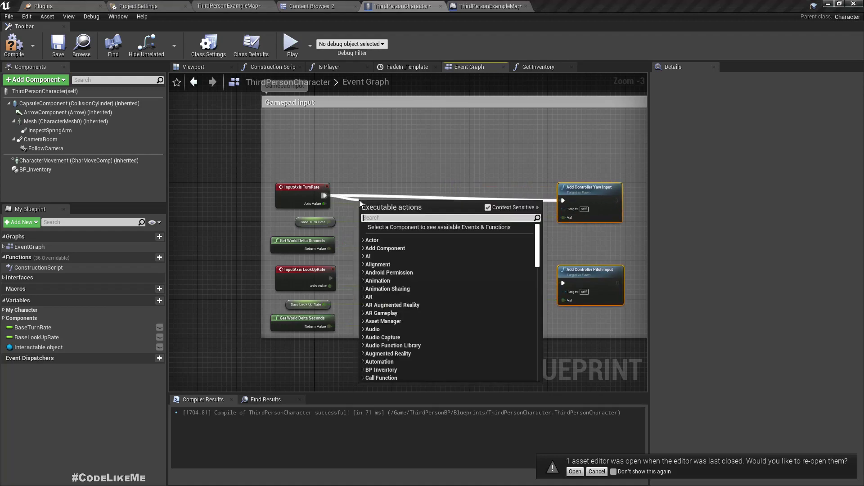
{"action": "type", "text": "bran"}
{"action": "key", "text": "Return"}
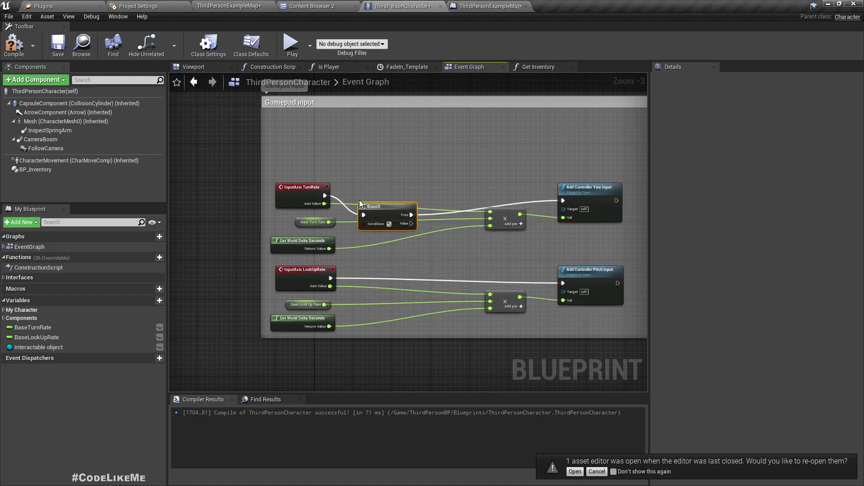
{"action": "scroll", "coordinate": [405, 232], "scroll_direction": "up", "scroll_amount": 3}
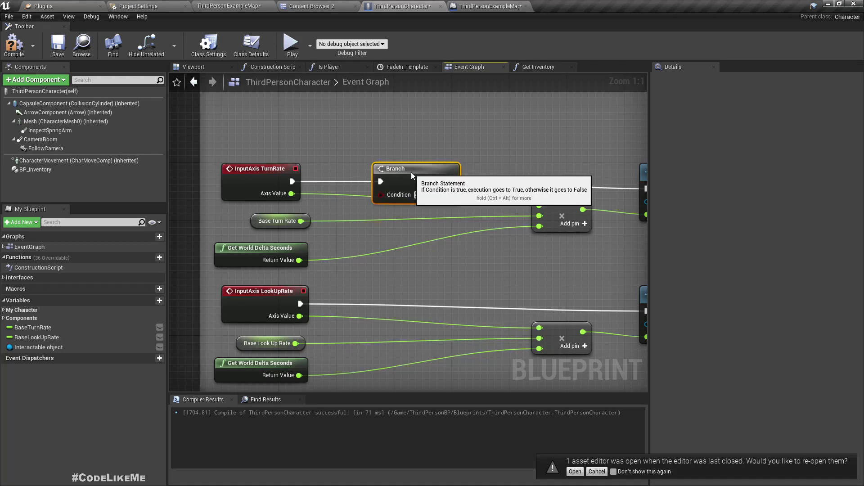
{"action": "left_click_drag", "start_coordinate": [410, 170], "coordinate": [418, 170]}
Feed ABS of TurnRate's Axis Value > 0.1 into the Branch condition
{"action": "left_click_drag", "start_coordinate": [291, 194], "coordinate": [331, 203]}
{"action": "type", "text": "abs"}
{"action": "key", "text": "Return"}
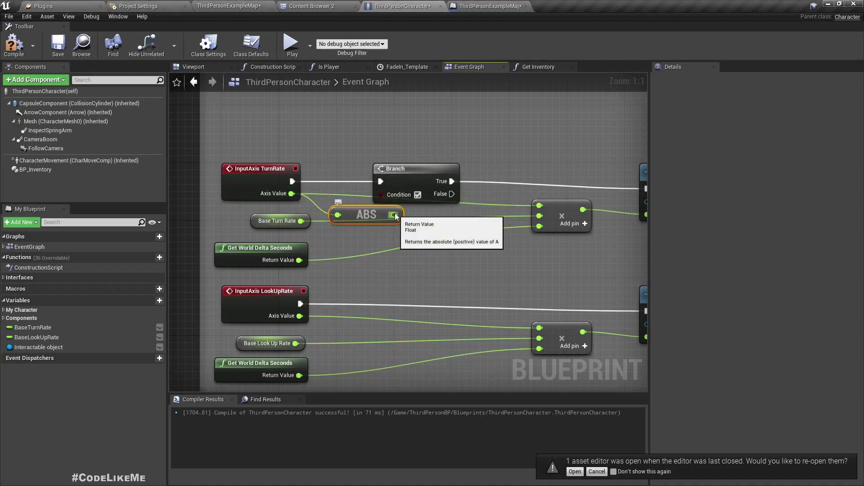
{"action": "left_click_drag", "start_coordinate": [395, 214], "coordinate": [418, 227]}
{"action": "type", "text": ">"}
{"action": "key", "text": "Return"}
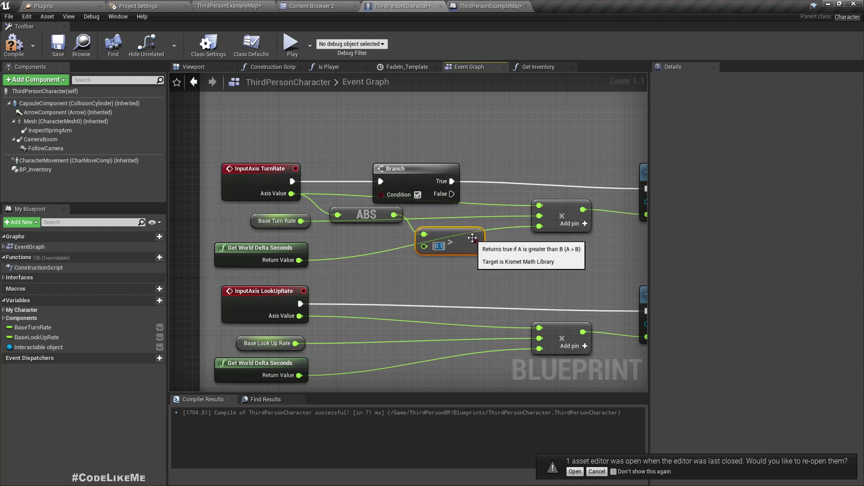
{"action": "left_click_drag", "start_coordinate": [475, 242], "coordinate": [381, 193]}
{"action": "left_click_drag", "start_coordinate": [408, 168], "coordinate": [465, 168]}
Duplicate the Branch, ABS and > nodes beside LookUpRate, wiring True to Add Controller Pitch Input
{"action": "right_click_drag", "start_coordinate": [495, 273], "coordinate": [409, 233]}
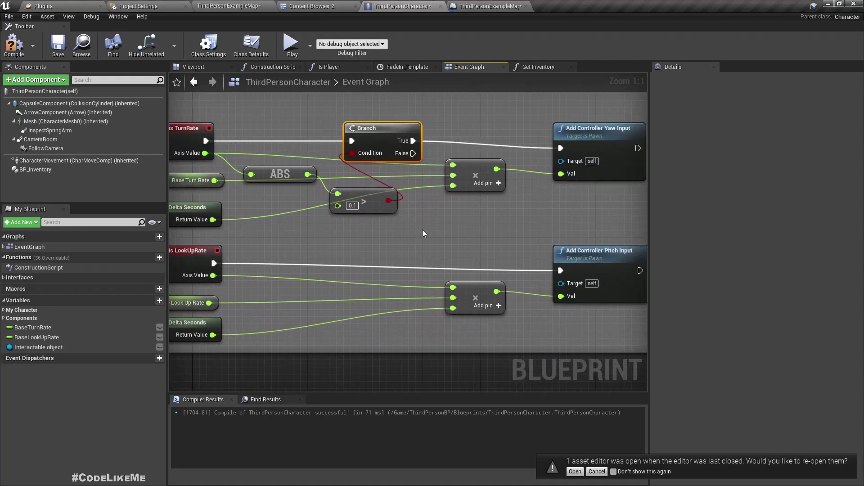
{"action": "right_click_drag", "start_coordinate": [368, 255], "coordinate": [382, 239]}
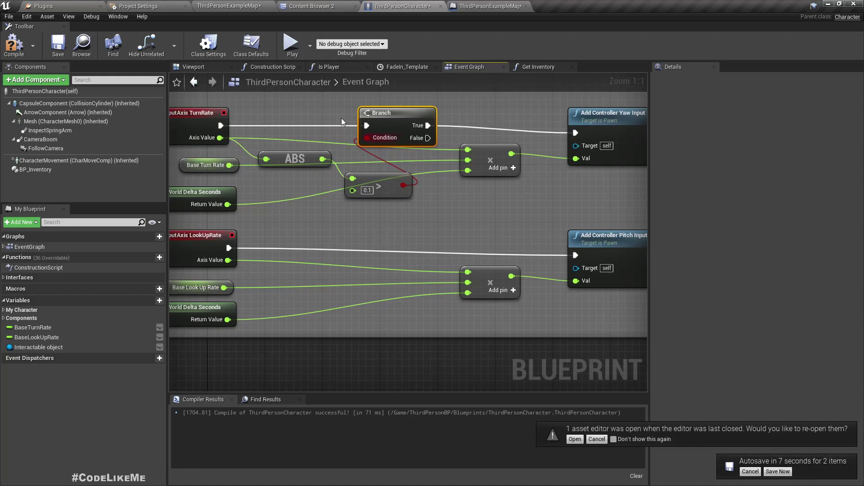
{"action": "left_click_drag", "start_coordinate": [373, 167], "coordinate": [383, 178]}
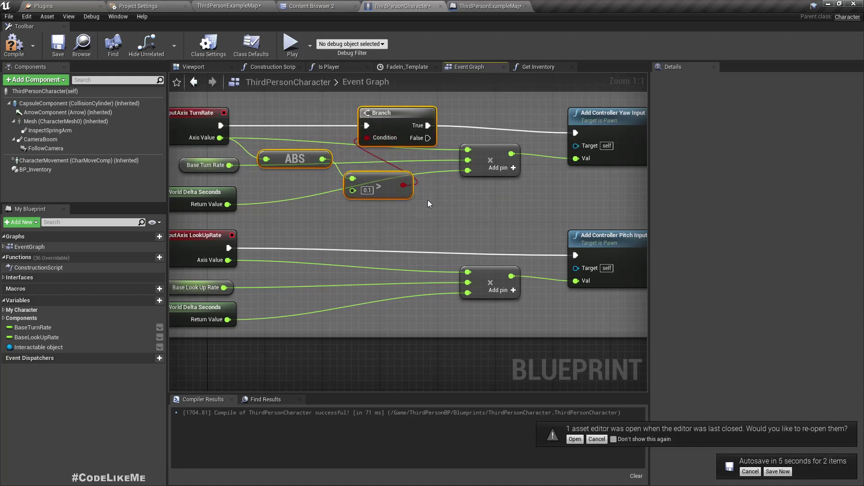
{"action": "key", "text": "ctrl+c"}
{"action": "key", "text": "ctrl+v"}
{"action": "left_click_drag", "start_coordinate": [517, 176], "coordinate": [287, 281]}
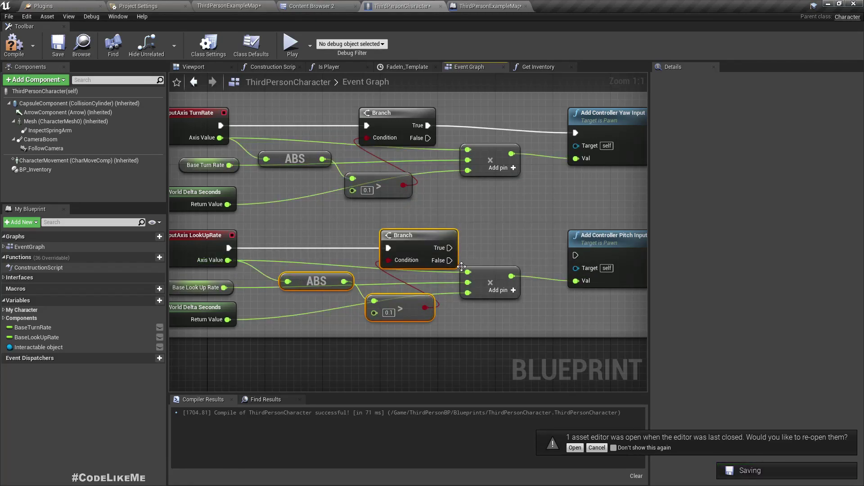
{"action": "left_click_drag", "start_coordinate": [449, 248], "coordinate": [621, 243]}
Wire the Branch True output to pitch input, compile, and play ThirdPersonExampleMap full screen
{"action": "left_click", "coordinate": [620, 250]}
{"action": "left_click", "coordinate": [20, 46]}
{"action": "left_click", "coordinate": [228, 6]}
{"action": "right_click_drag", "start_coordinate": [416, 158], "coordinate": [413, 164]}
{"action": "key", "text": "F11"}
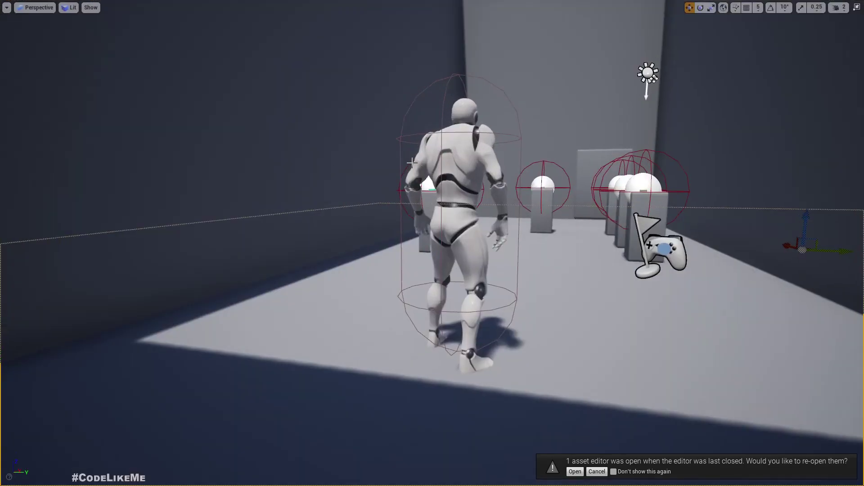
{"action": "key", "text": "alt+p"}
{"action": "left_click", "coordinate": [413, 164]}
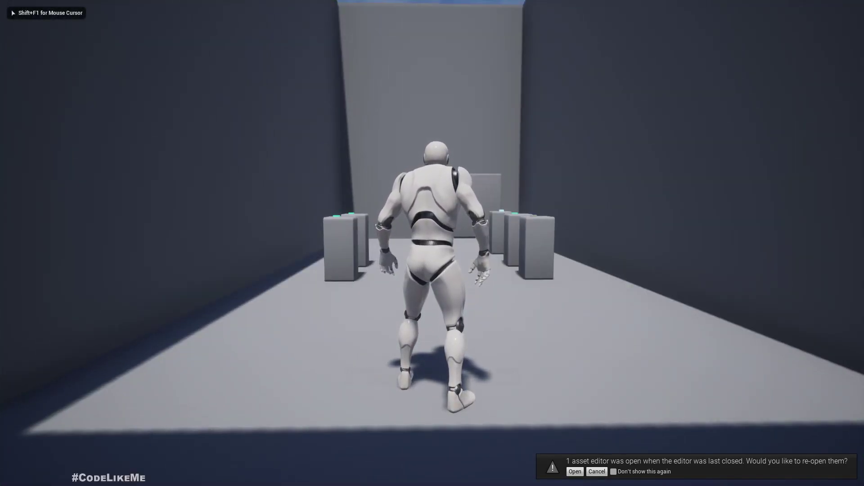
Run the character among the pillars, cubes and pedestals, jumping and turning left along the way
{"action": "key", "text": "space"}
{"action": "key", "text": "d"}
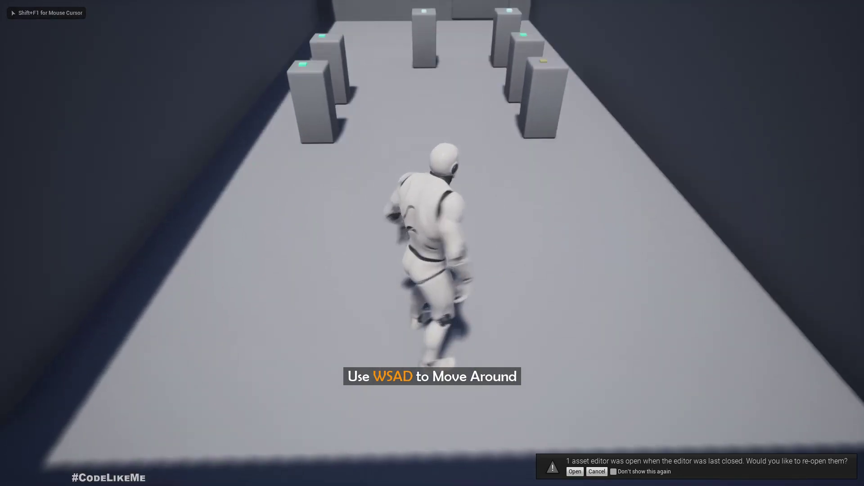
{"action": "key", "text": "w"}
{"action": "key", "text": "space"}
{"action": "key", "text": "a"}
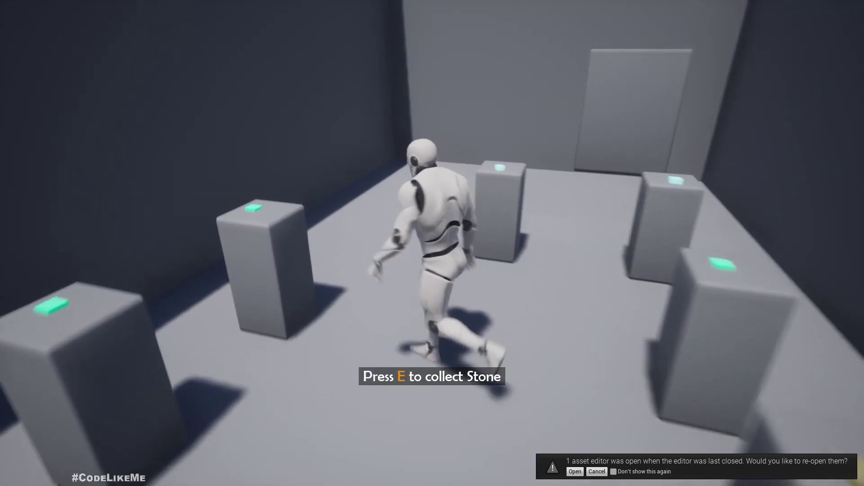
{"action": "key", "text": "w"}
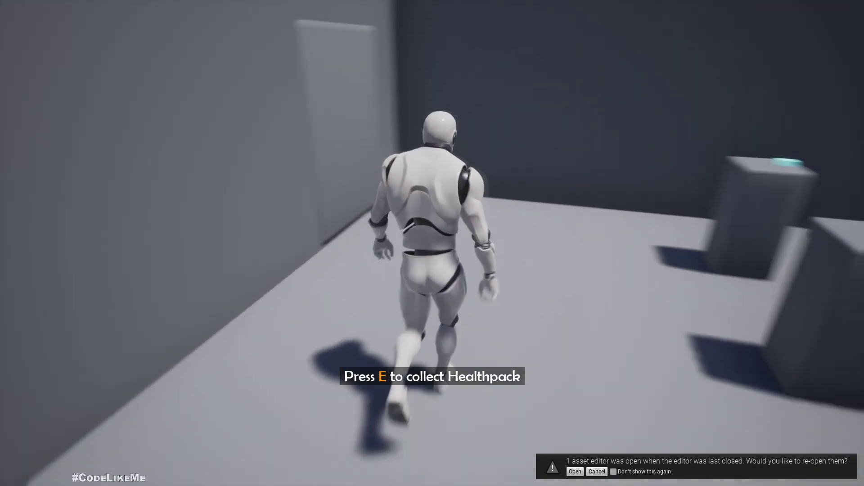
{"action": "key", "text": "w"}
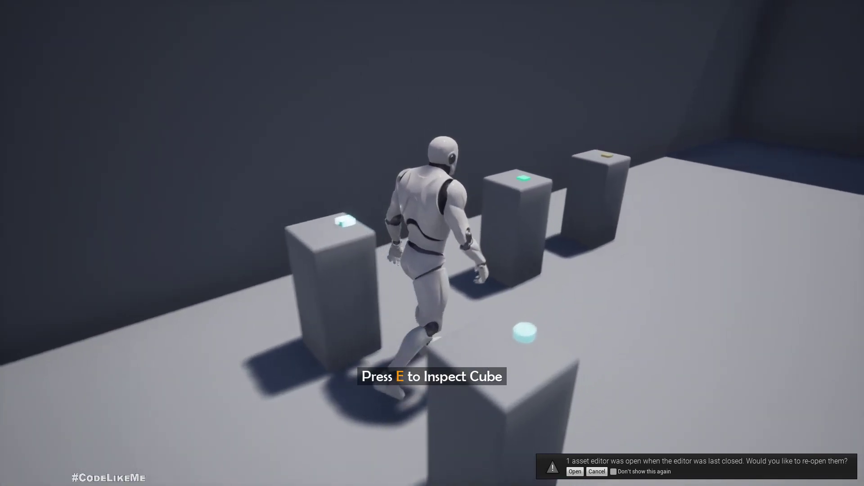
{"action": "key", "text": "w"}
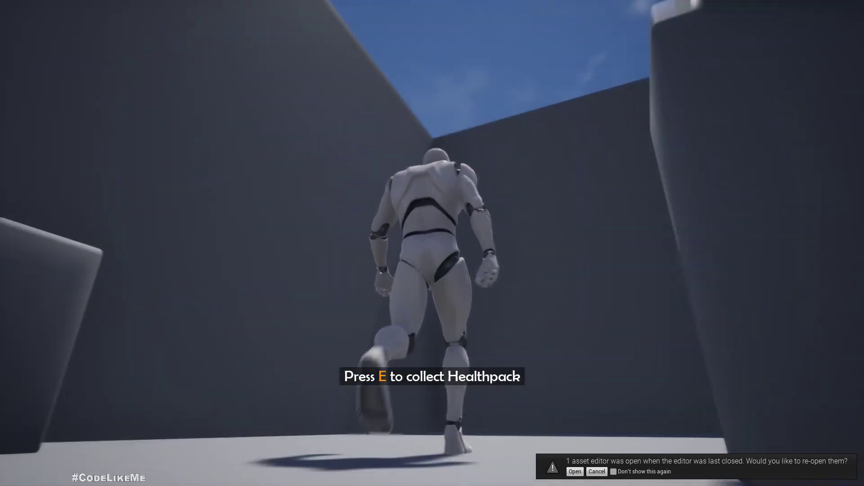
{"action": "key", "text": "w"}
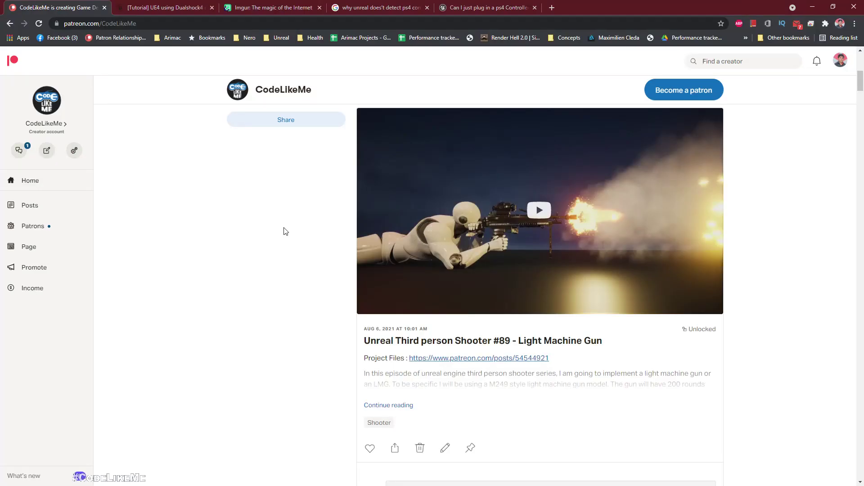
{"action": "scroll", "coordinate": [509, 317], "scroll_direction": "down", "scroll_amount": 15}
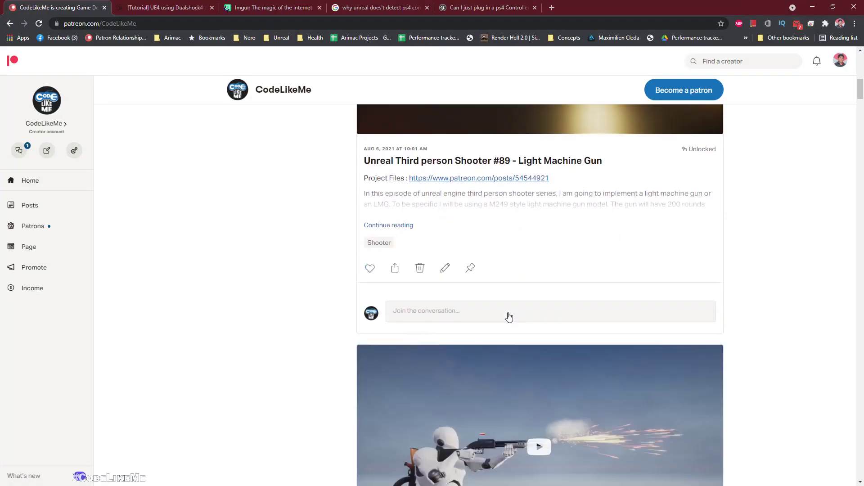
{"action": "scroll", "coordinate": [509, 318], "scroll_direction": "down", "scroll_amount": 10}
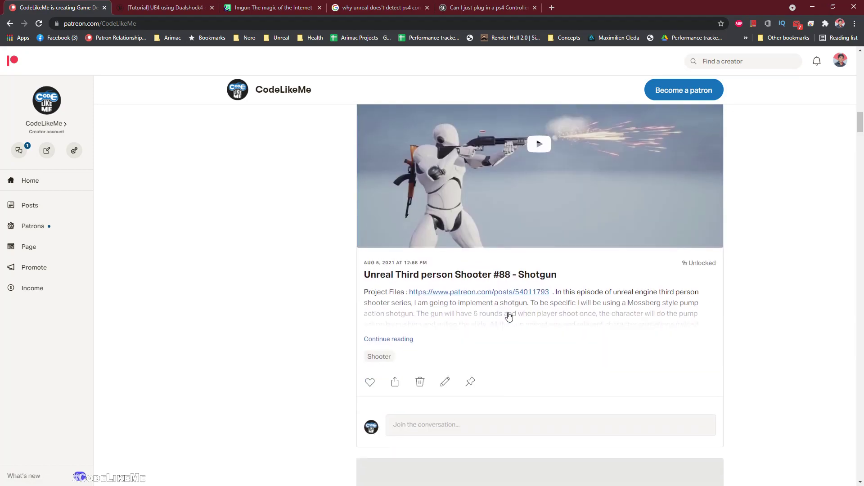
{"action": "scroll", "coordinate": [503, 318], "scroll_direction": "down", "scroll_amount": 2}
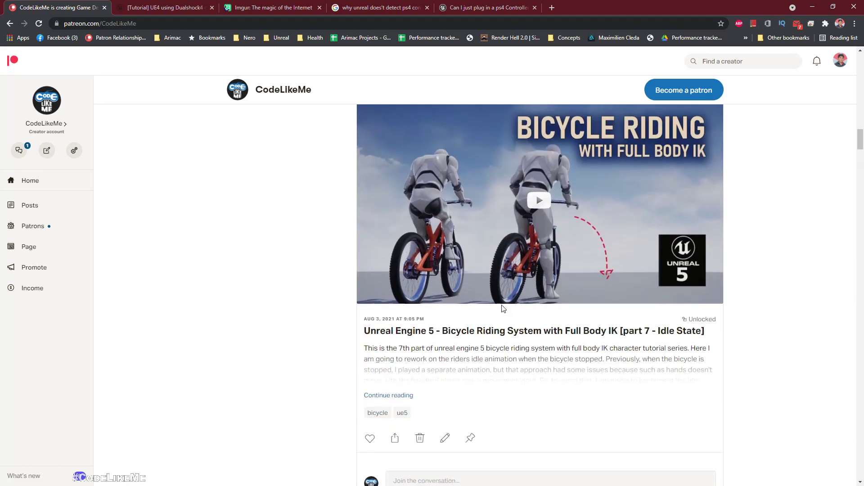
{"action": "scroll", "coordinate": [502, 307], "scroll_direction": "down", "scroll_amount": 12}
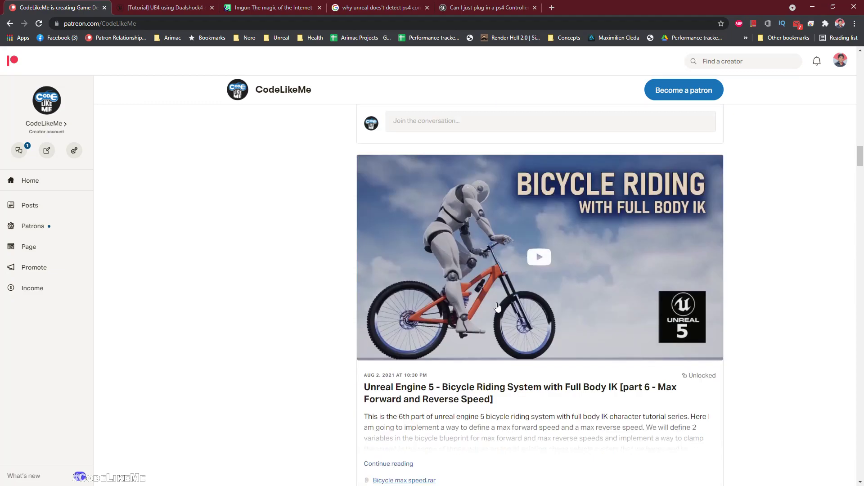
{"action": "scroll", "coordinate": [498, 307], "scroll_direction": "down", "scroll_amount": 7}
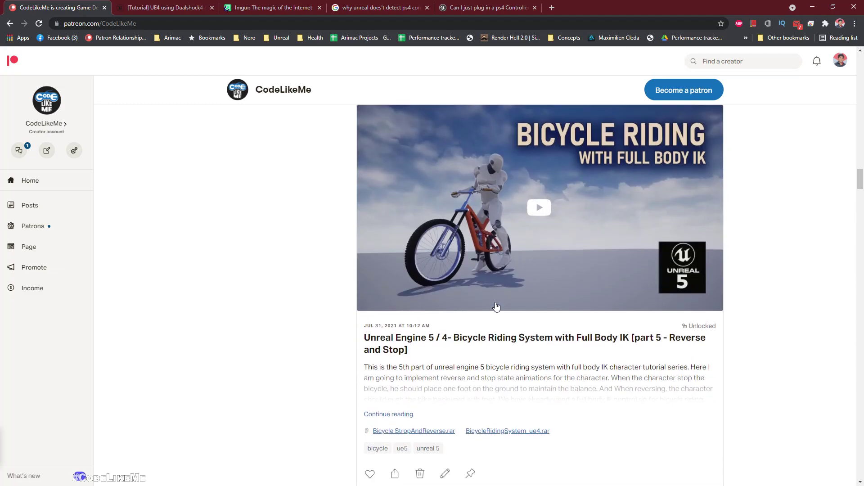
{"action": "scroll", "coordinate": [496, 306], "scroll_direction": "down", "scroll_amount": 9}
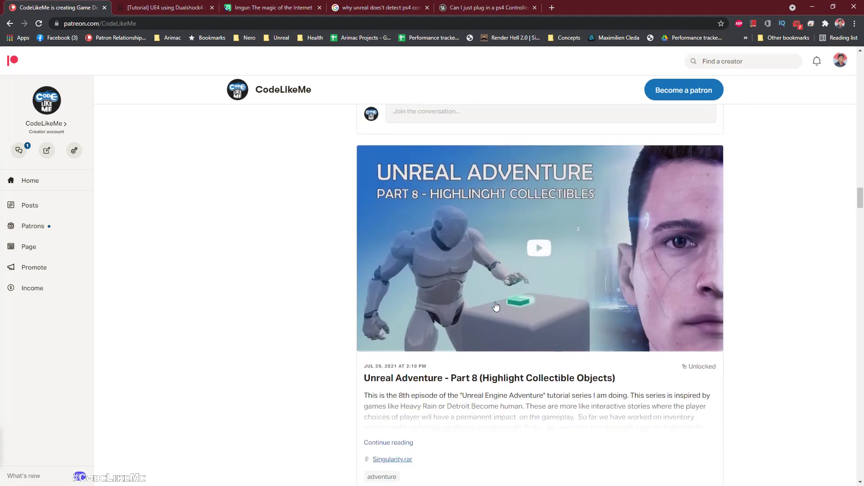